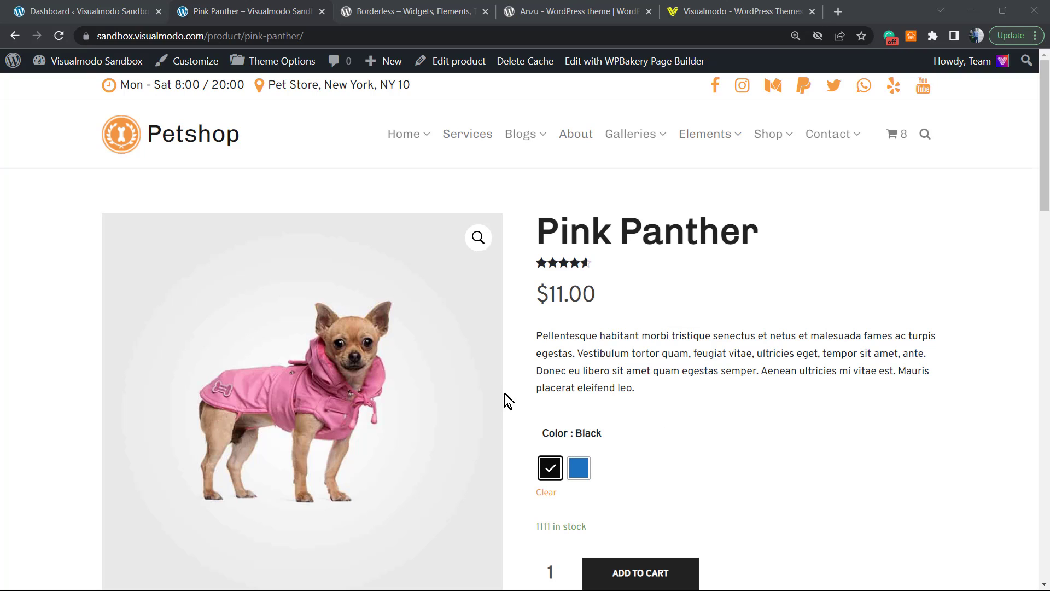
Select Pink Panther's Blue swatch, then Black, then Blue again, watching the product photo
left_click(580, 471)
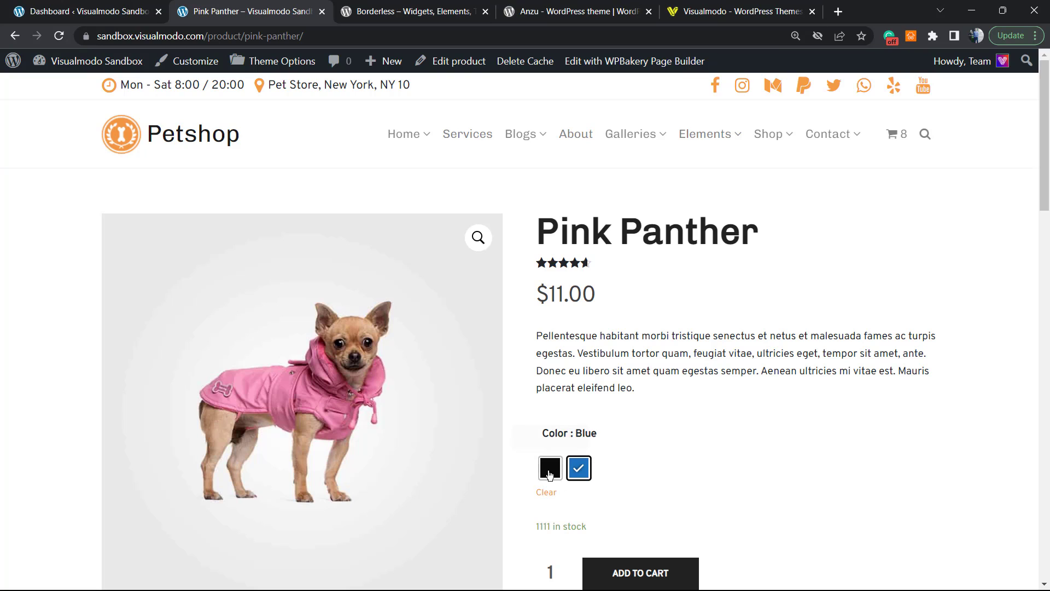
left_click(581, 472)
scroll(622, 383, "down", 3)
scroll(639, 307, "up", 1)
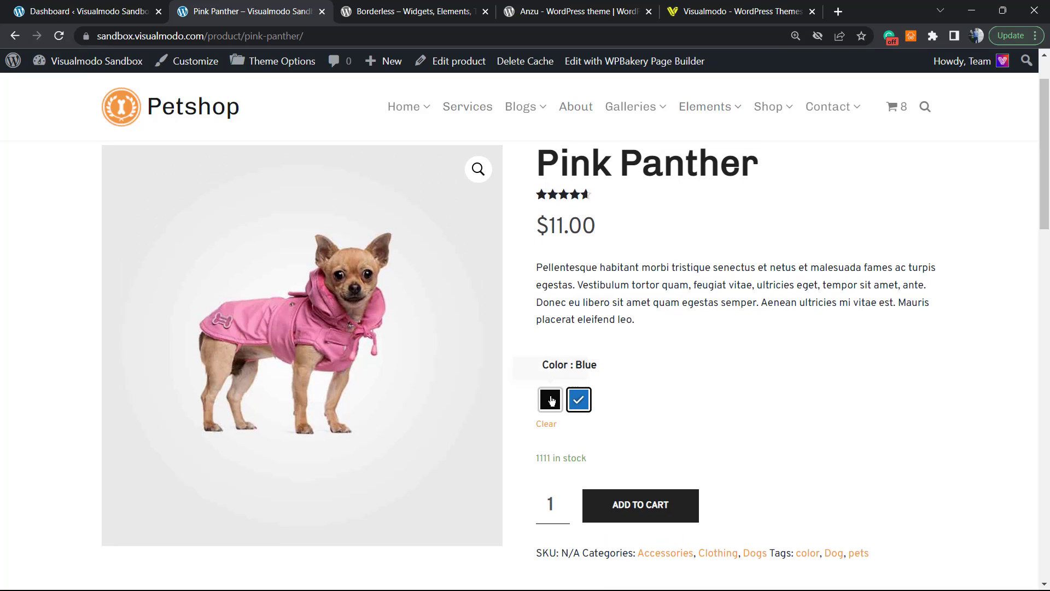
left_click(551, 400)
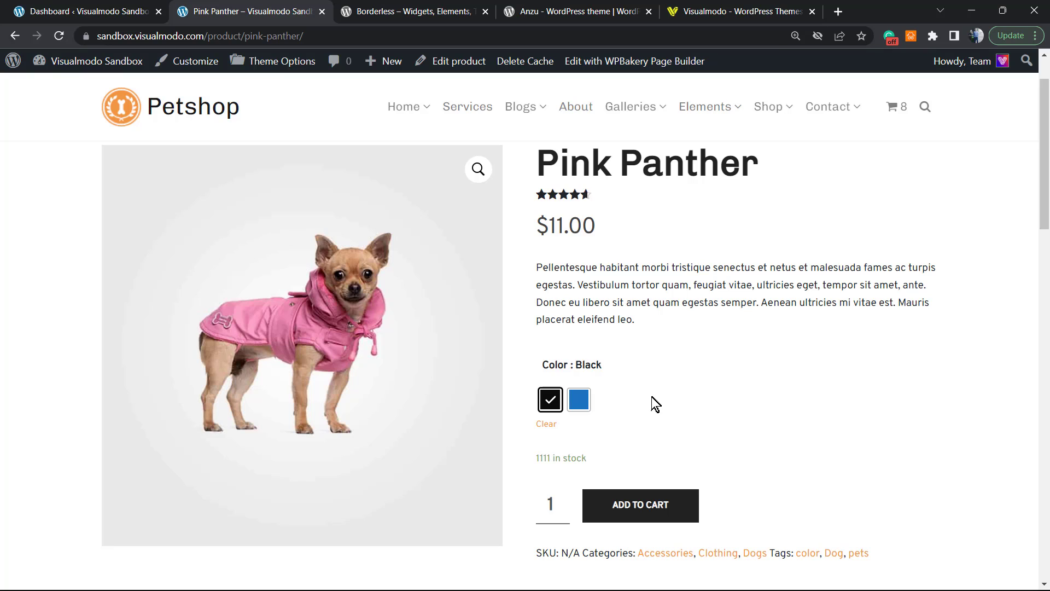
left_click(579, 401)
Keep toggling Black and Blue (photo never changes), end on Black, then go to the Dashboard tab
left_click(554, 404)
left_click(580, 405)
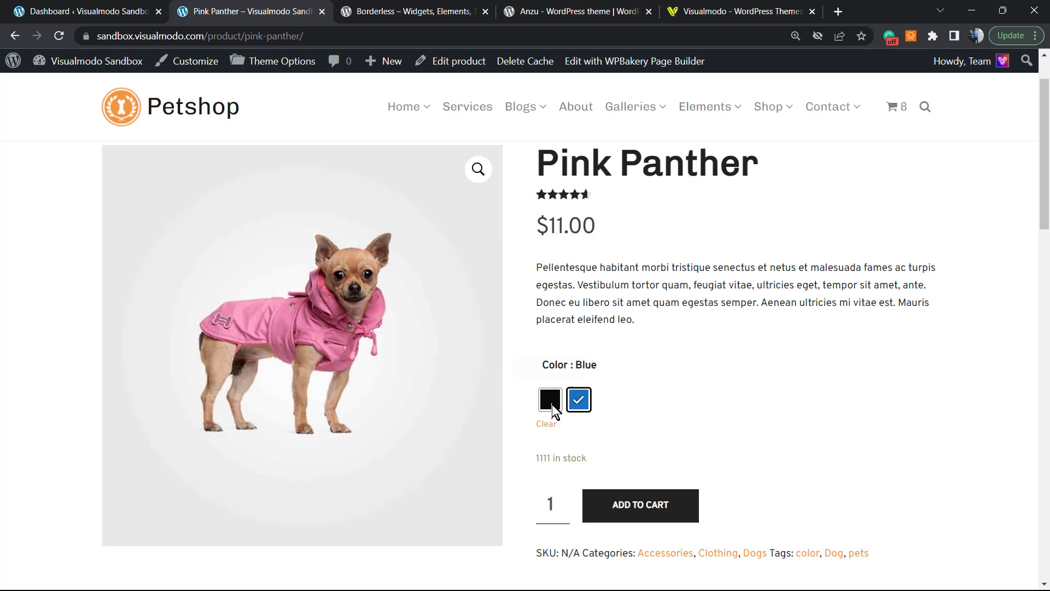
left_click(551, 400)
left_click(581, 400)
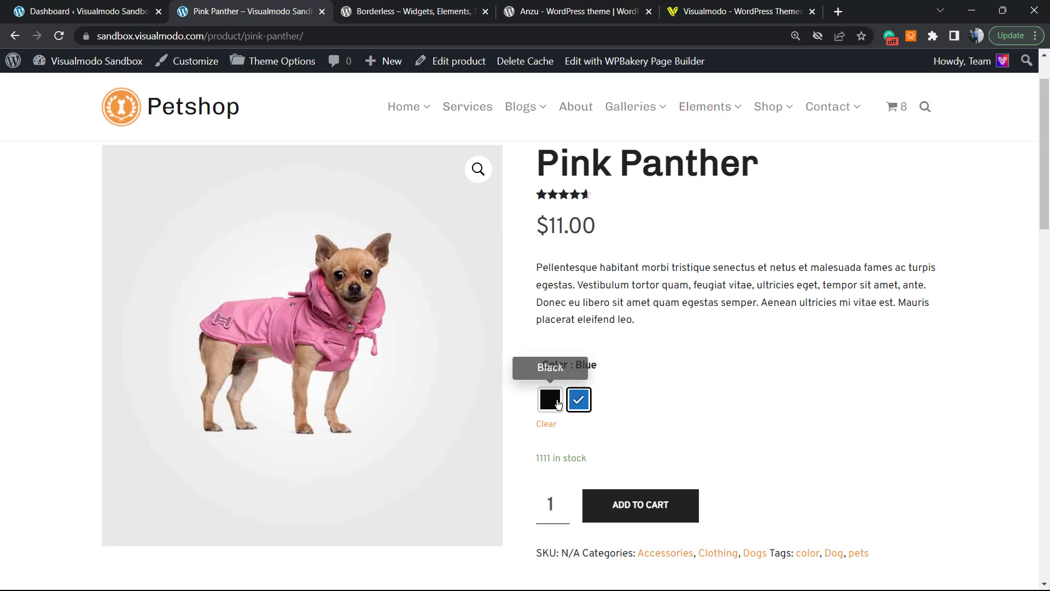
left_click(550, 399)
left_click(580, 400)
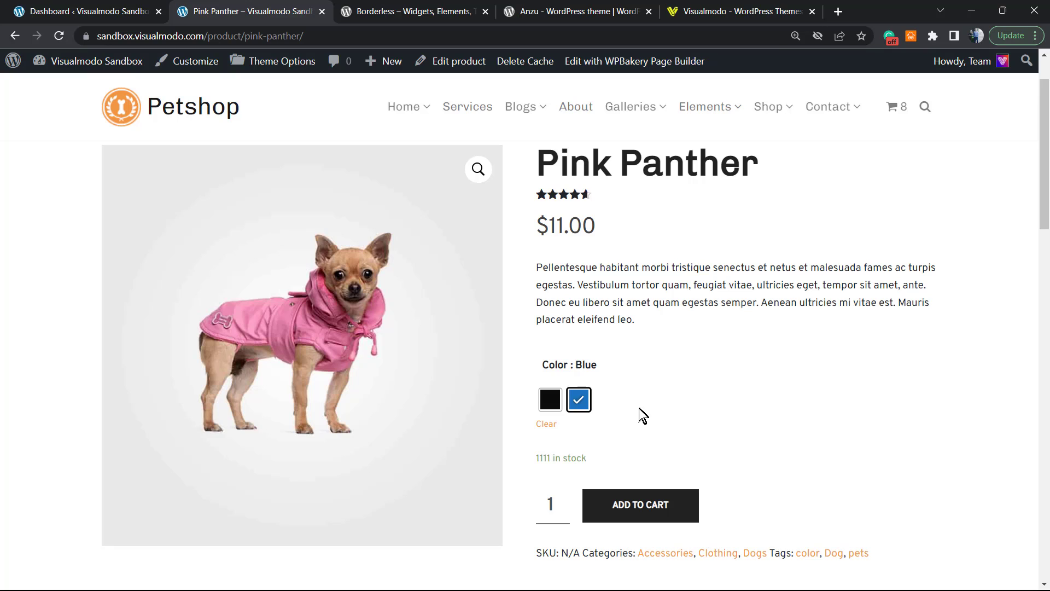
left_click(555, 402)
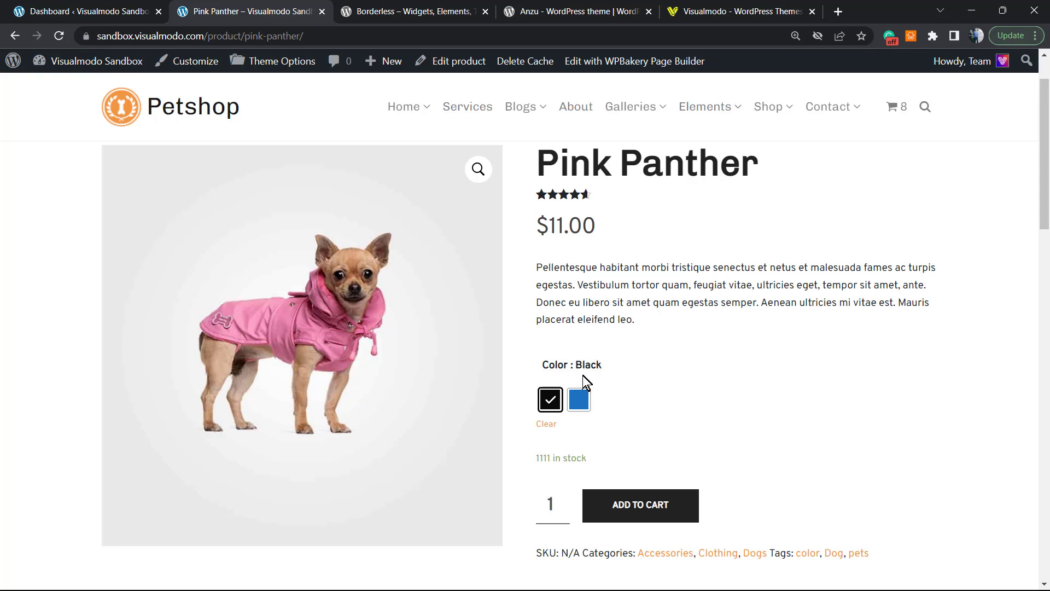
left_click(48, 10)
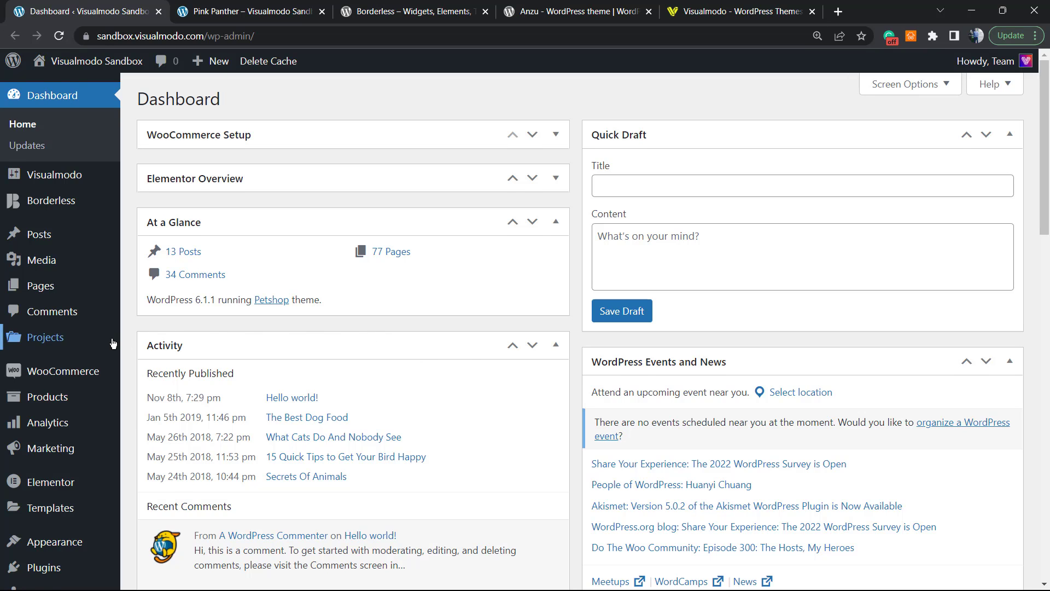
Search Plugins > Add New for 'Variation Swatches for WooCommerce'
scroll(96, 336, "down", 5)
mouse_move(86, 389)
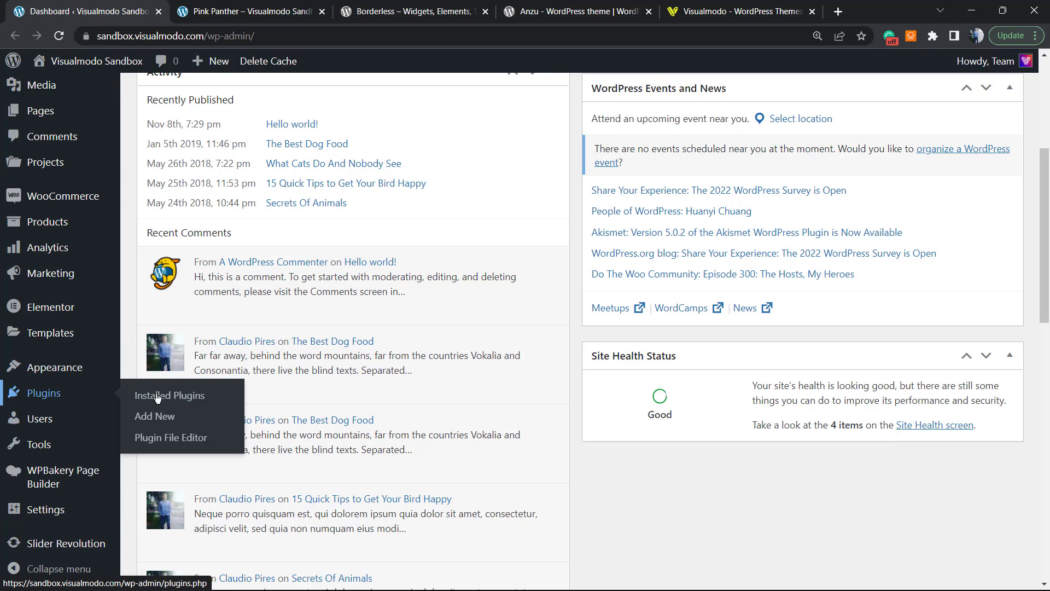
left_click(178, 418)
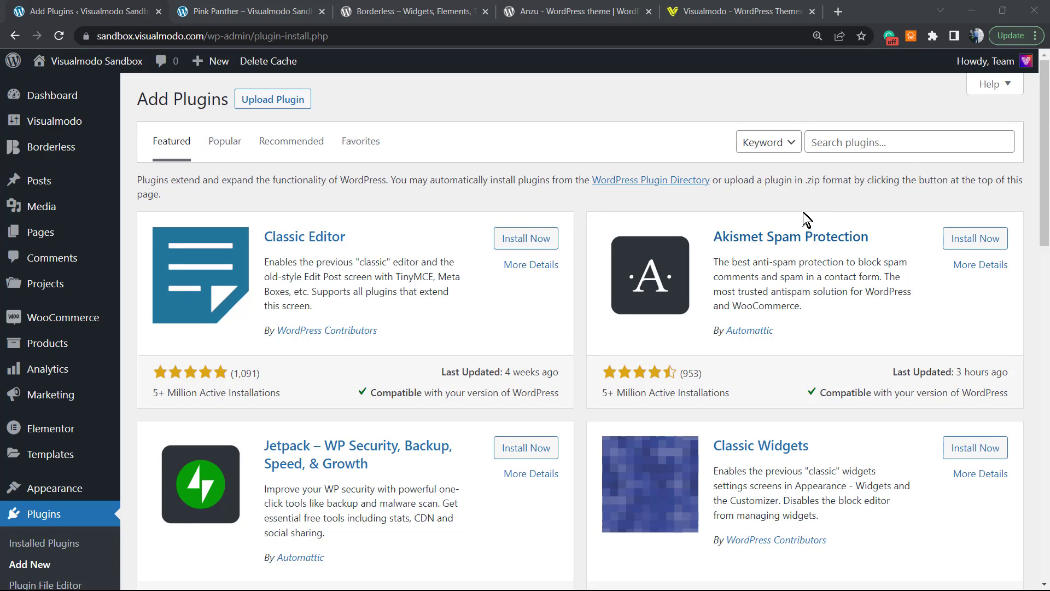
left_click(882, 144)
right_click(864, 147)
left_click(891, 234)
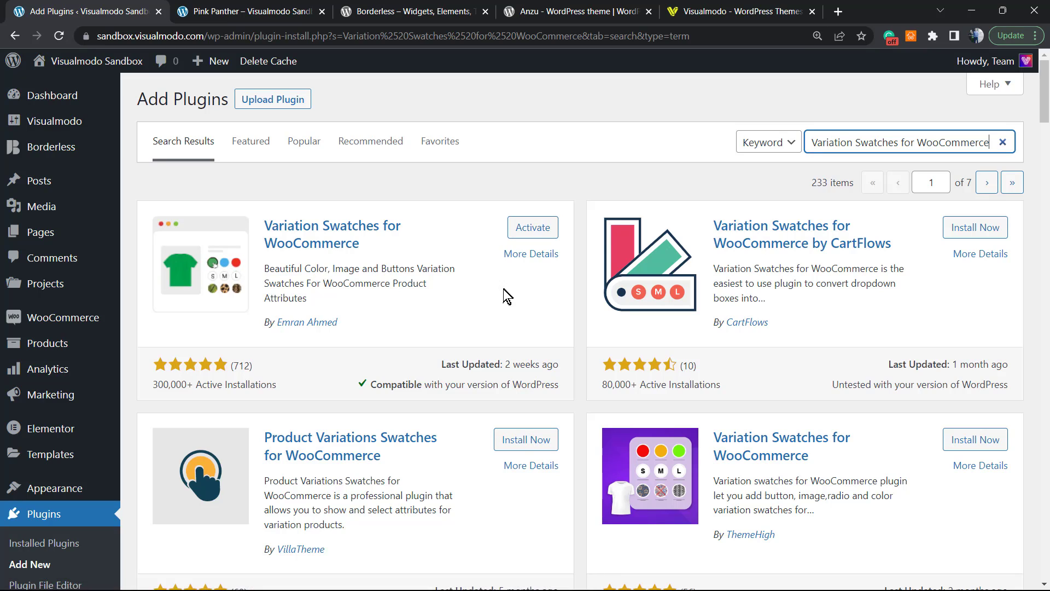
Activate the first result, Variation Swatches for WooCommerce
scroll(675, 328, "down", 3)
scroll(586, 339, "down", 3)
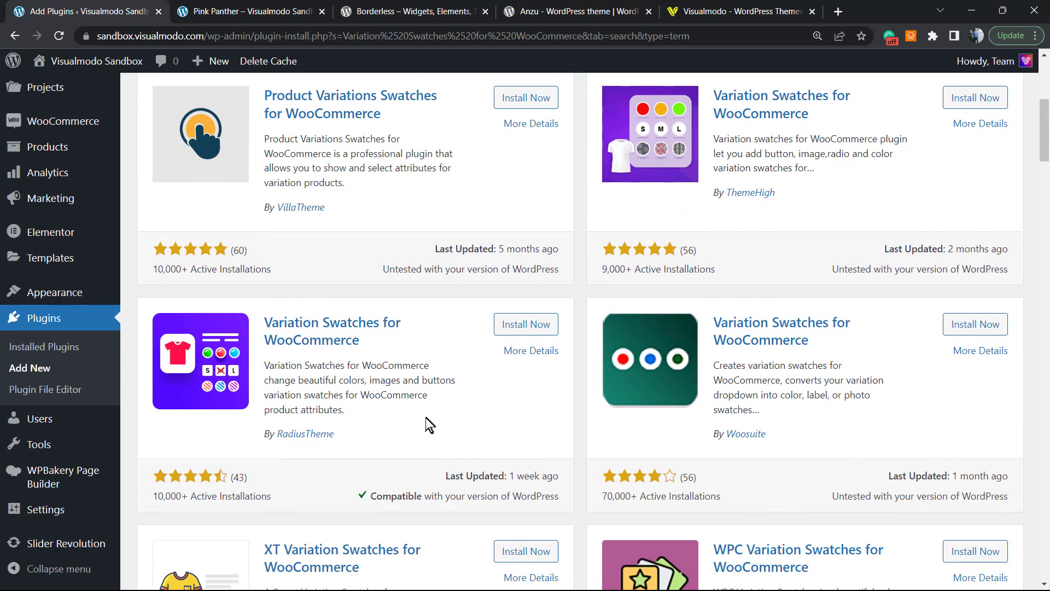
scroll(428, 424, "up", 6)
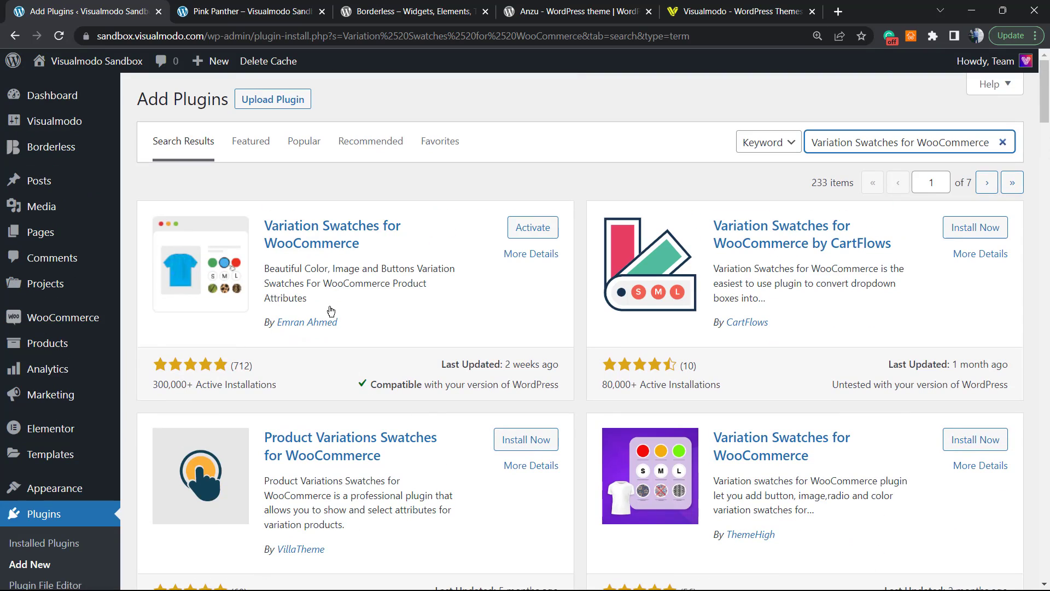
left_click_drag(361, 321, 264, 324)
left_click(536, 228)
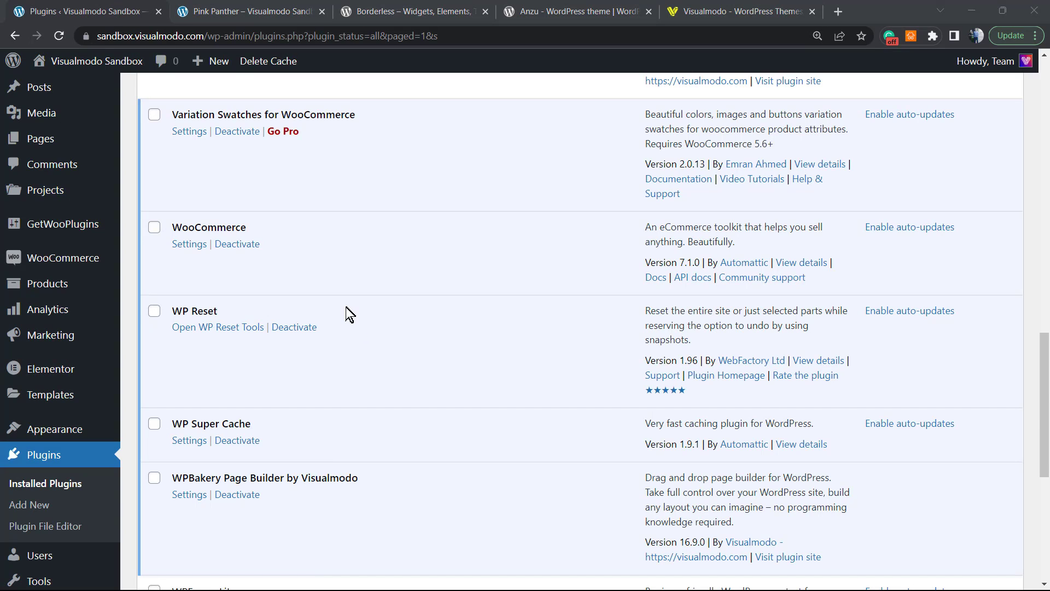
Confirm WooCommerce 7.1.0 and Variation Swatches for WooCommerce 2.0.13 are both listed as active
scroll(343, 344, "up", 1)
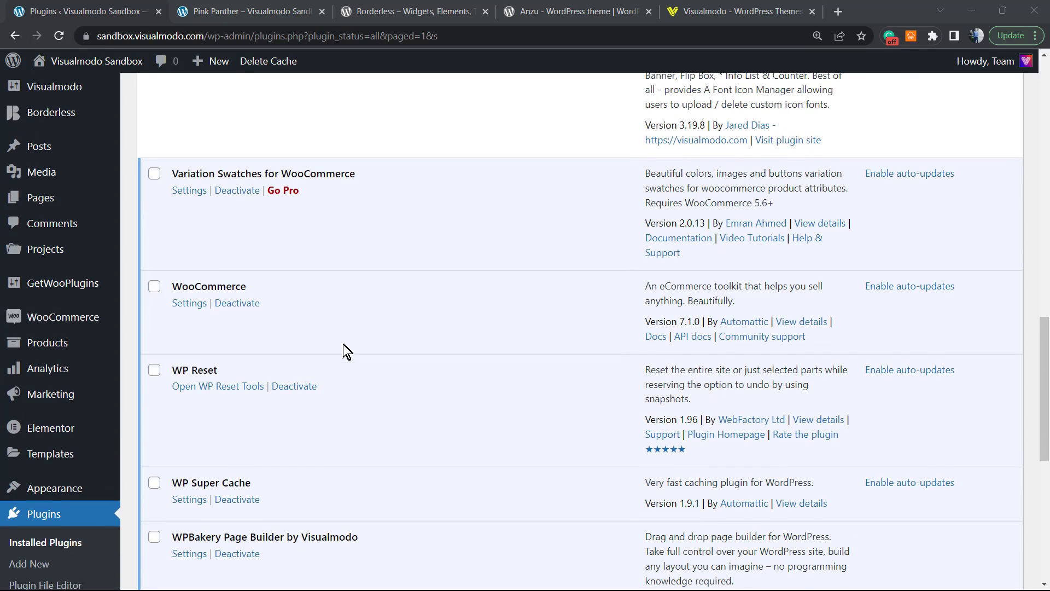
scroll(343, 344, "down", 1)
scroll(343, 352, "down", 3)
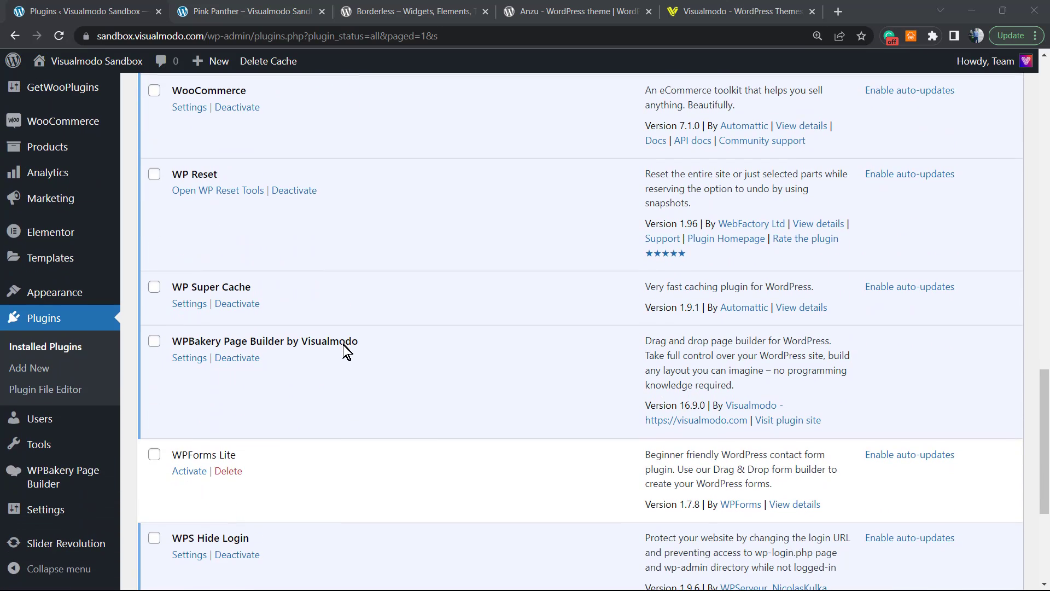
scroll(345, 352, "up", 5)
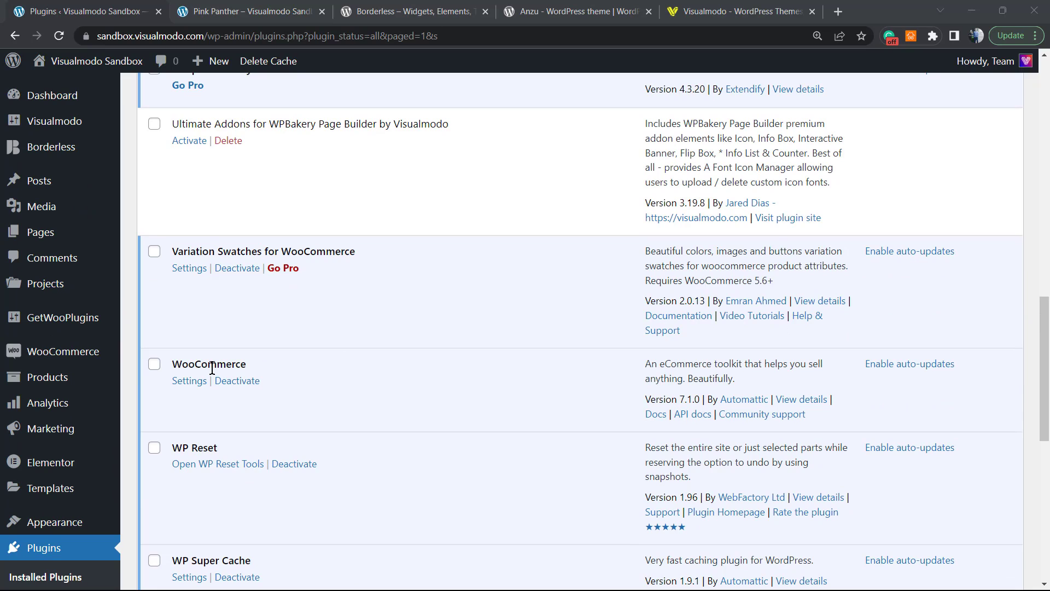
double_click(212, 368)
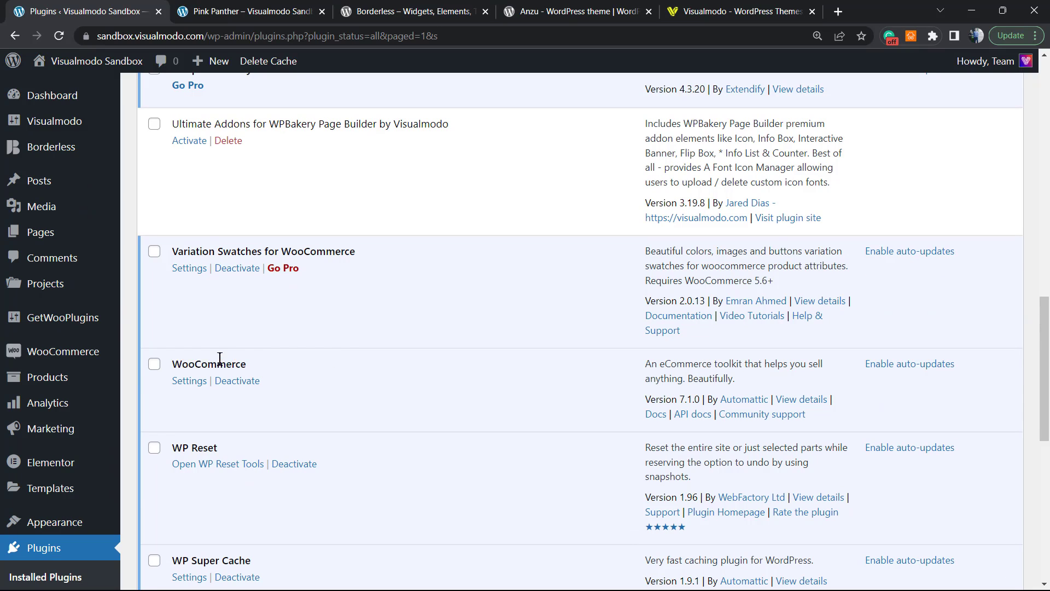
double_click(219, 359)
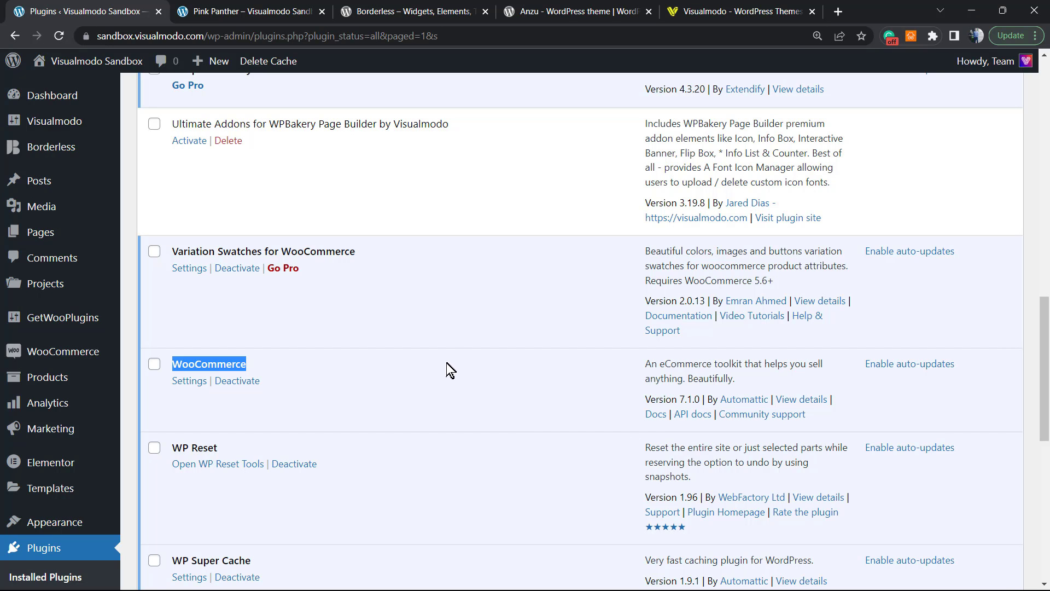
scroll(356, 372, "down", 3)
scroll(307, 350, "up", 3)
double_click(218, 251)
double_click(182, 257)
triple_click(218, 253)
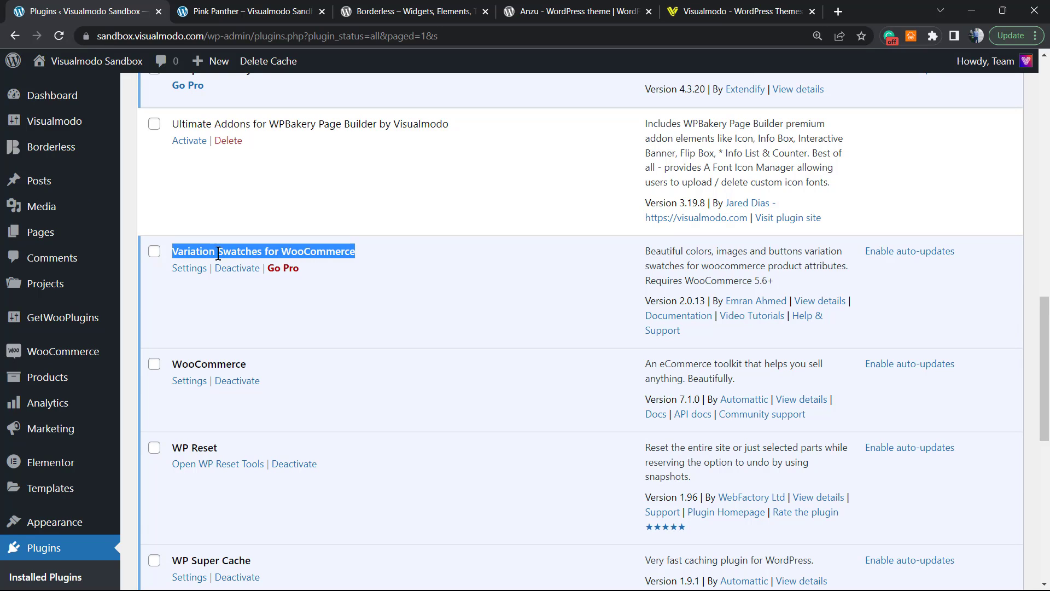
Open Variation Swatches settings and review the General, Advanced, Single Product and Shop/Archive sections
left_click(187, 269)
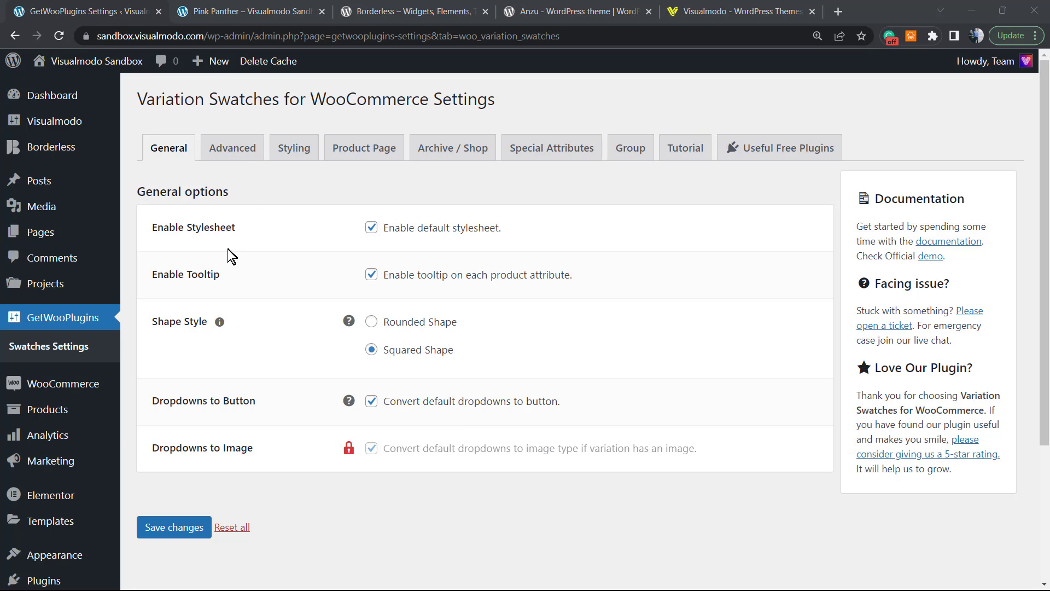
left_click(235, 147)
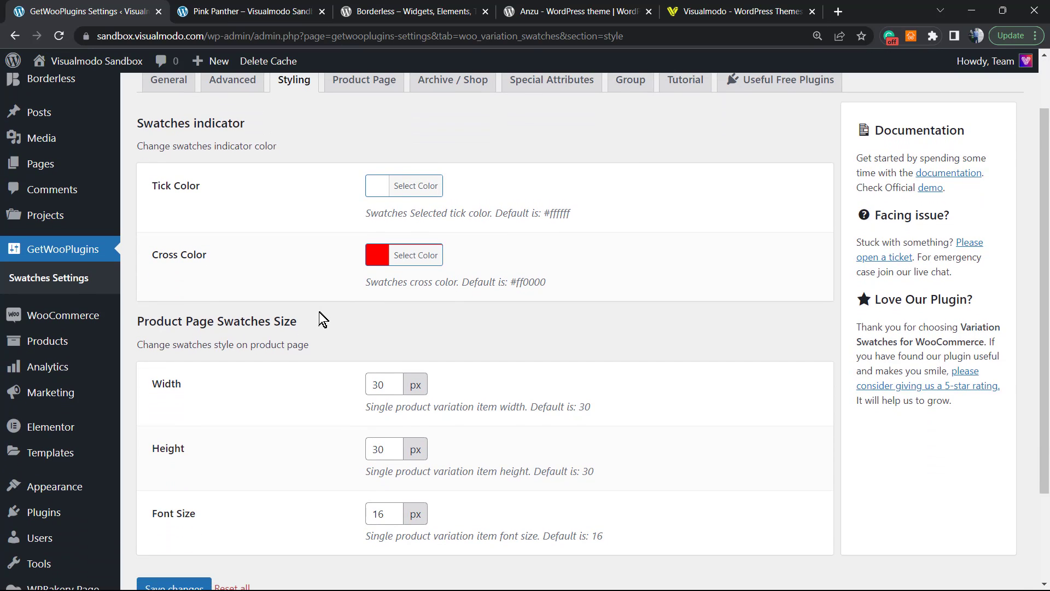
scroll(323, 319, "up", 4)
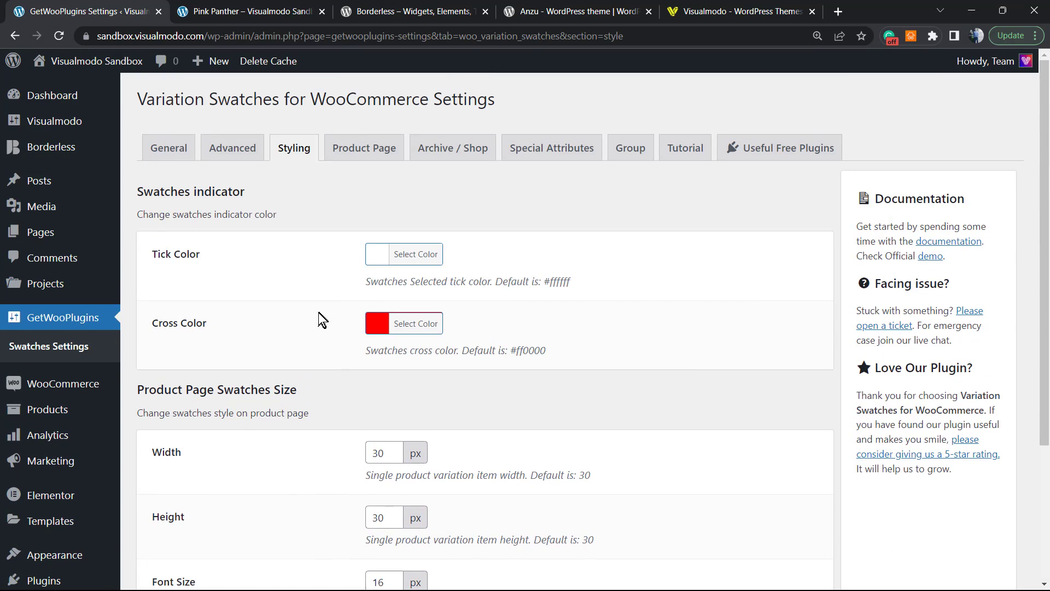
left_click(365, 150)
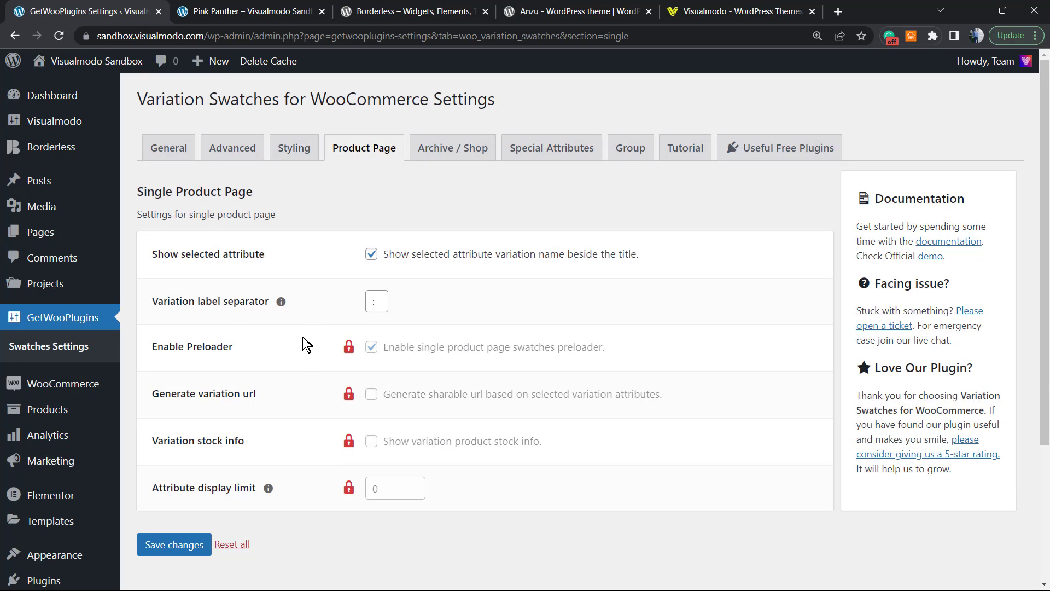
left_click(444, 160)
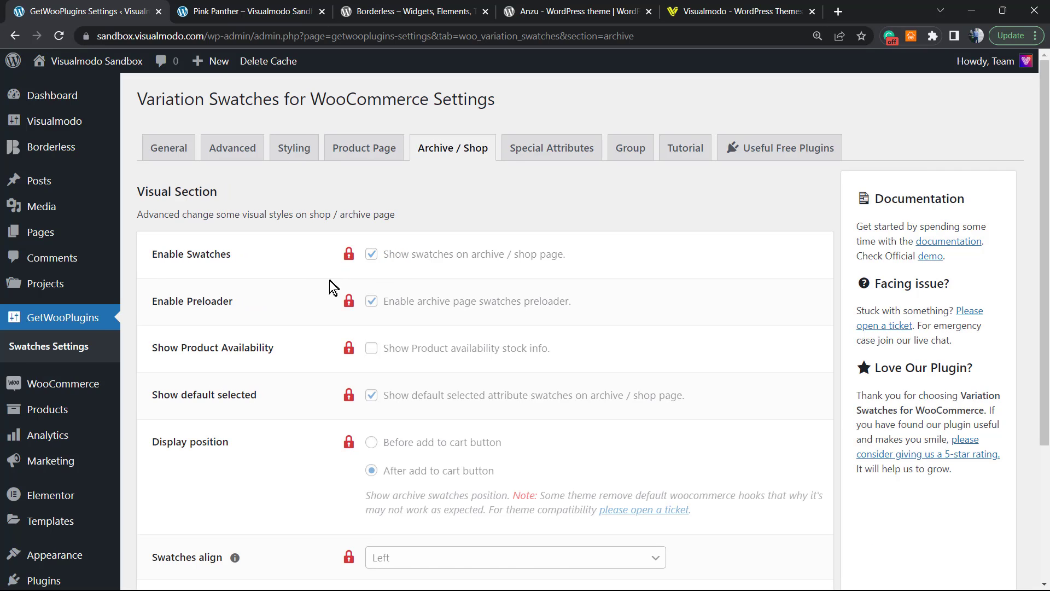
Review the Special Attributes, Group and Tutorial sections, then go to Products > Attributes
scroll(323, 307, "down", 4)
scroll(382, 262, "up", 4)
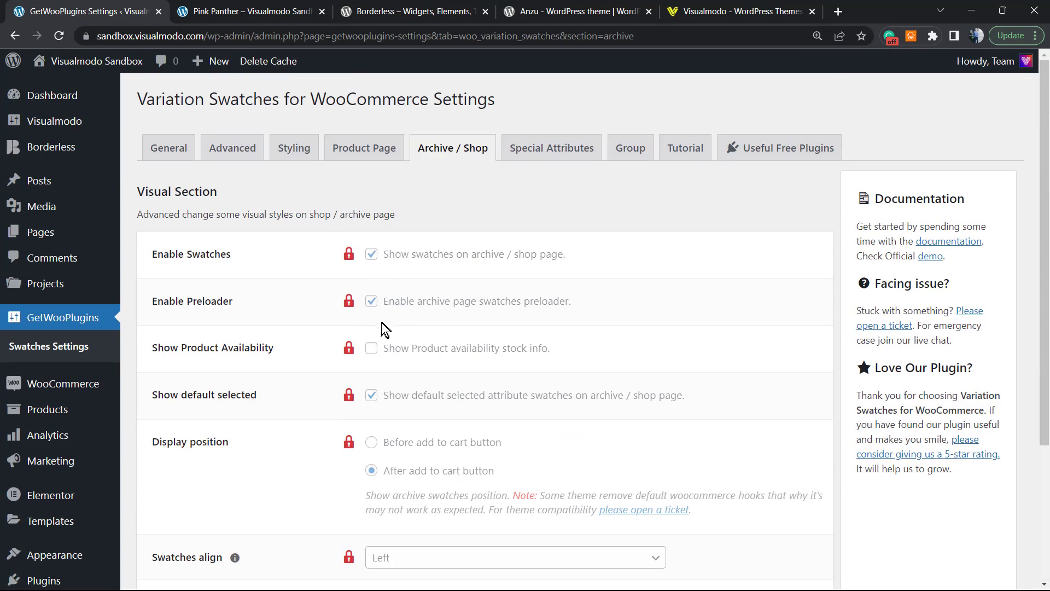
left_click(539, 149)
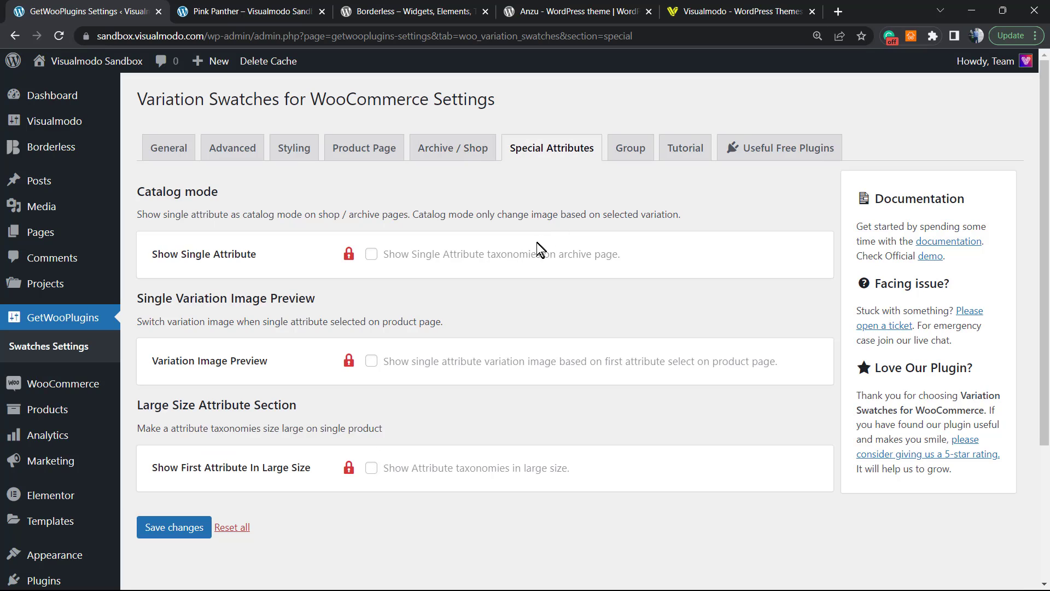
left_click(631, 150)
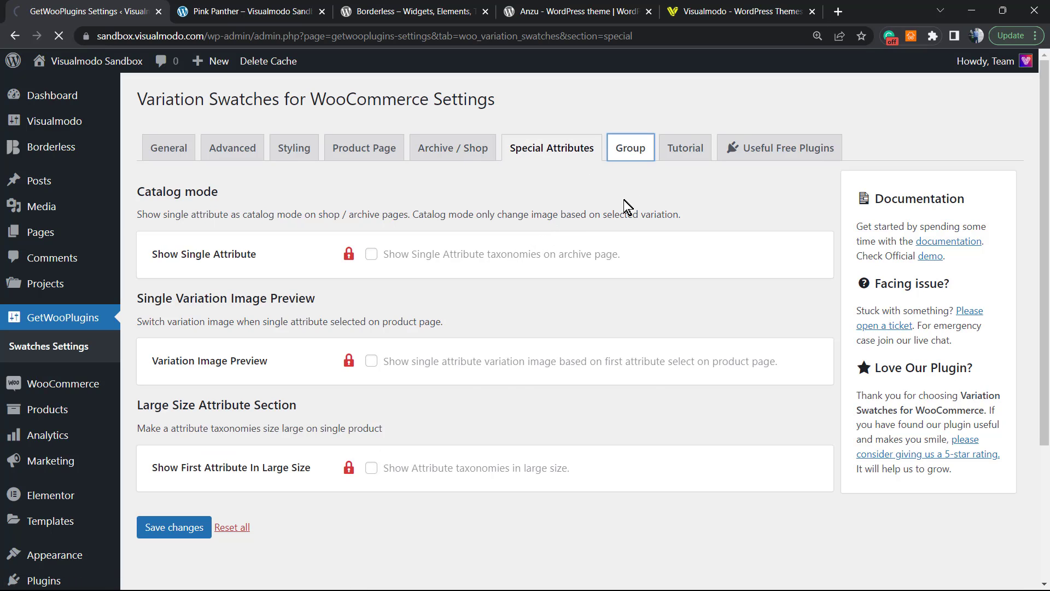
left_click(670, 156)
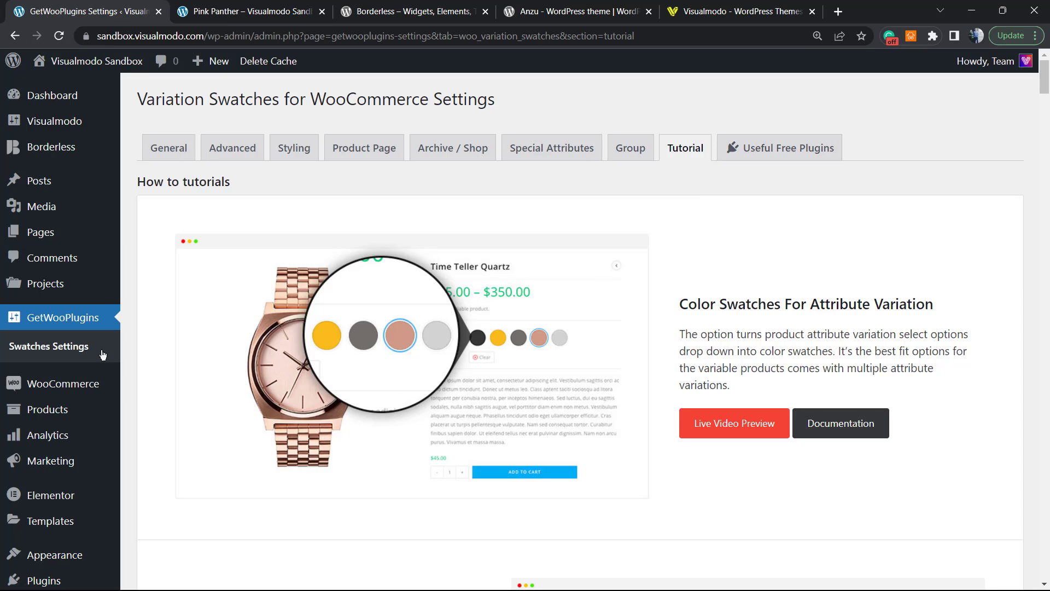
mouse_move(55, 412)
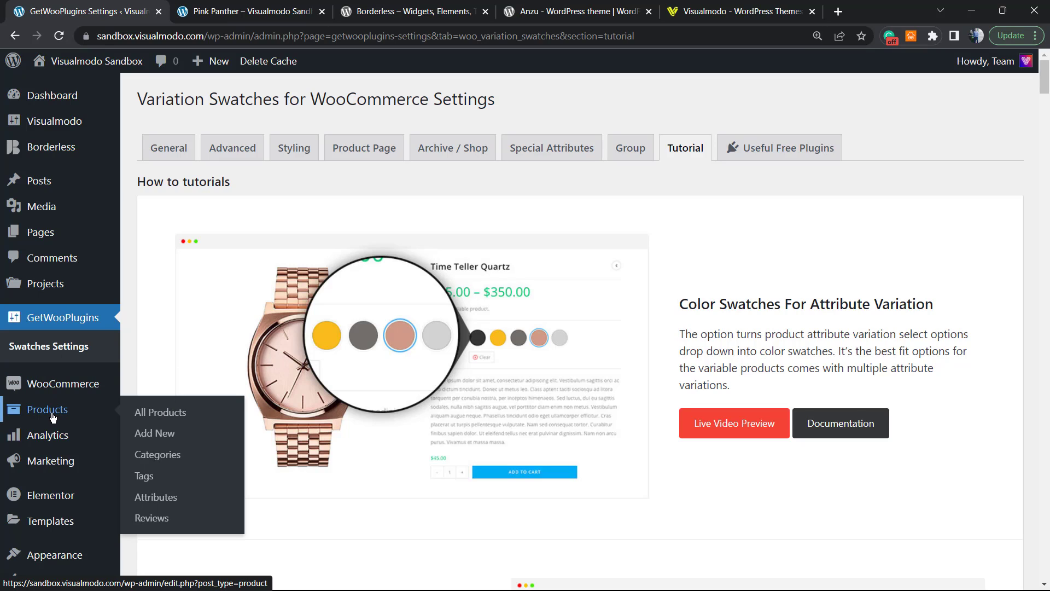
left_click(159, 497)
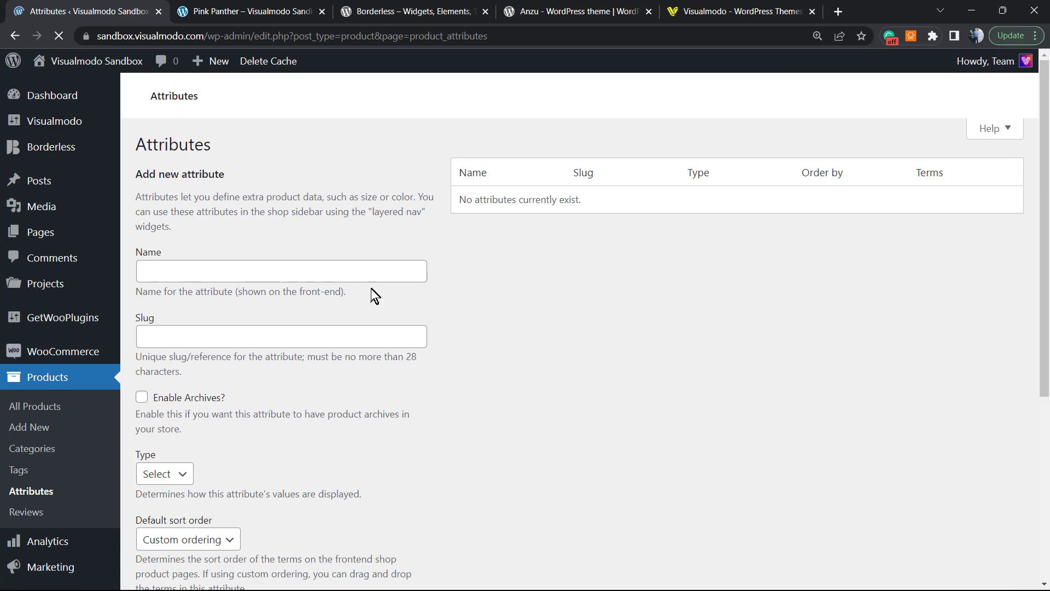
Name the new product attribute Color
left_click(219, 274)
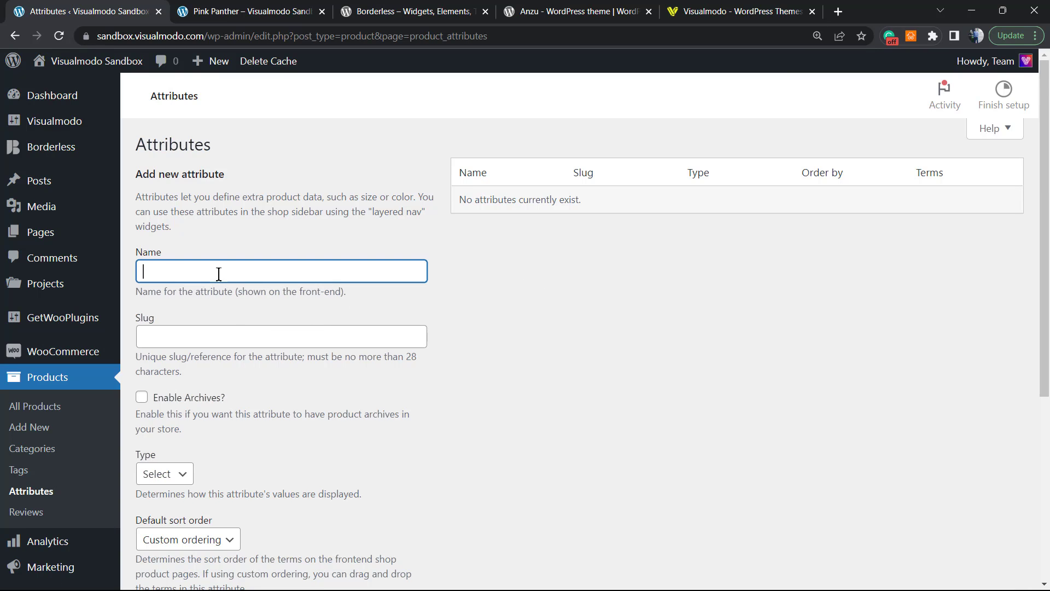
left_click(219, 275)
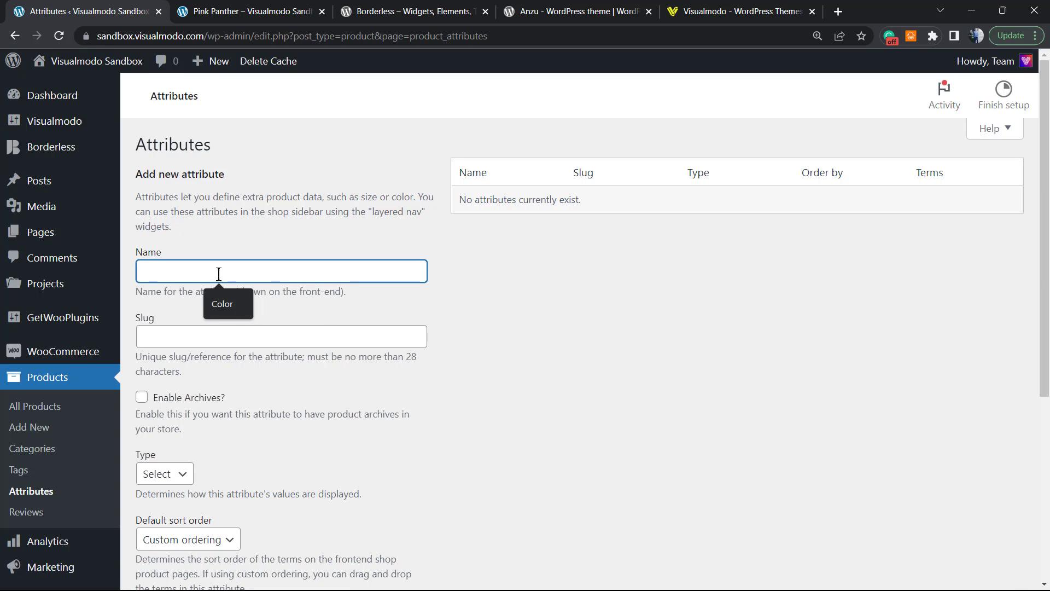
left_click(243, 305)
left_click(233, 306)
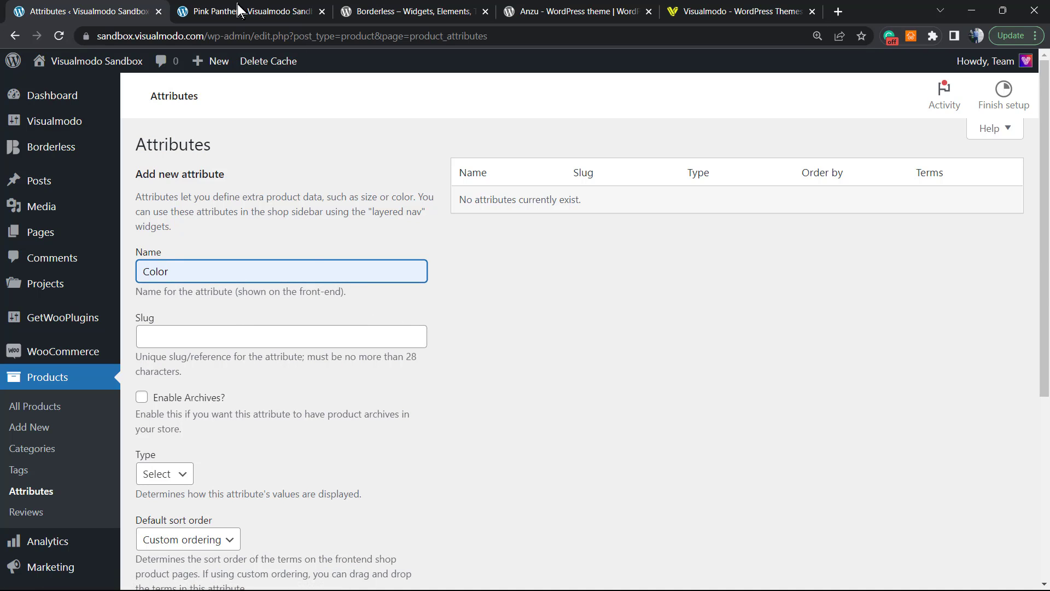
left_click(256, 12)
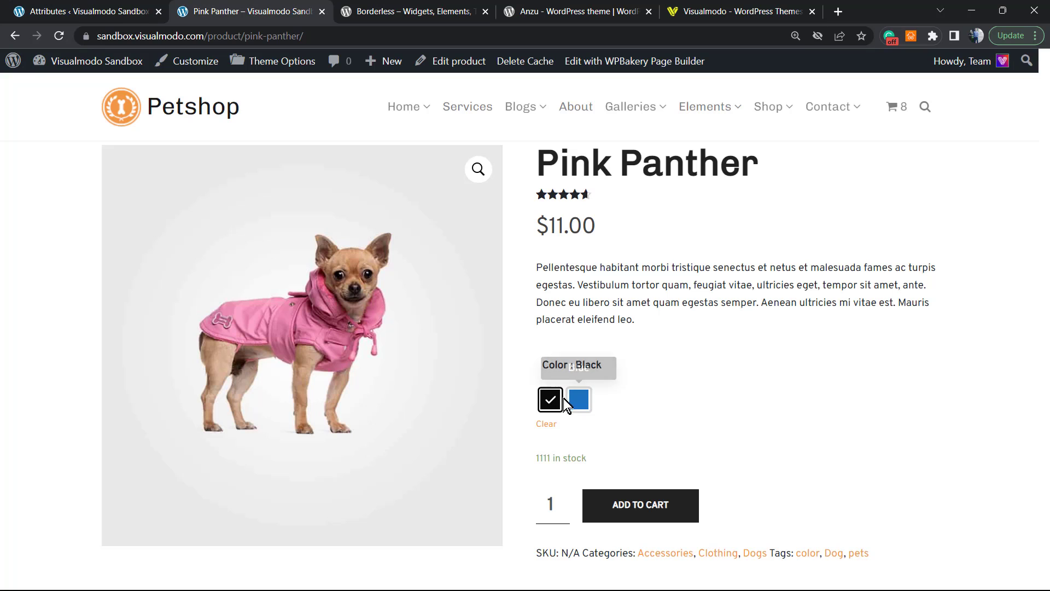
left_click(88, 11)
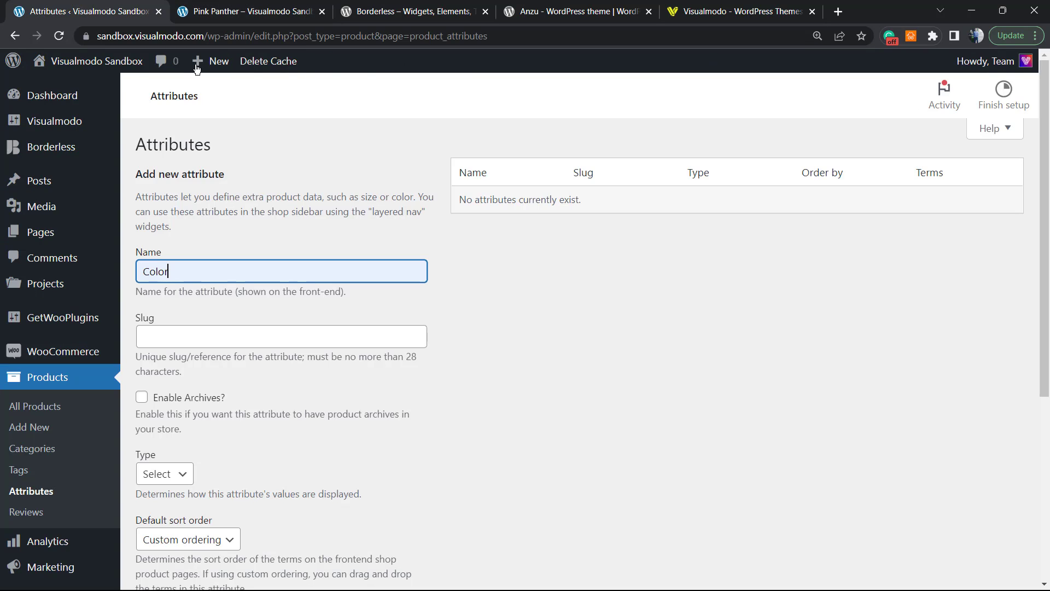
Tick Enable Archives? and set the attribute Type to Color
scroll(185, 405, "down", 1)
left_click(184, 398)
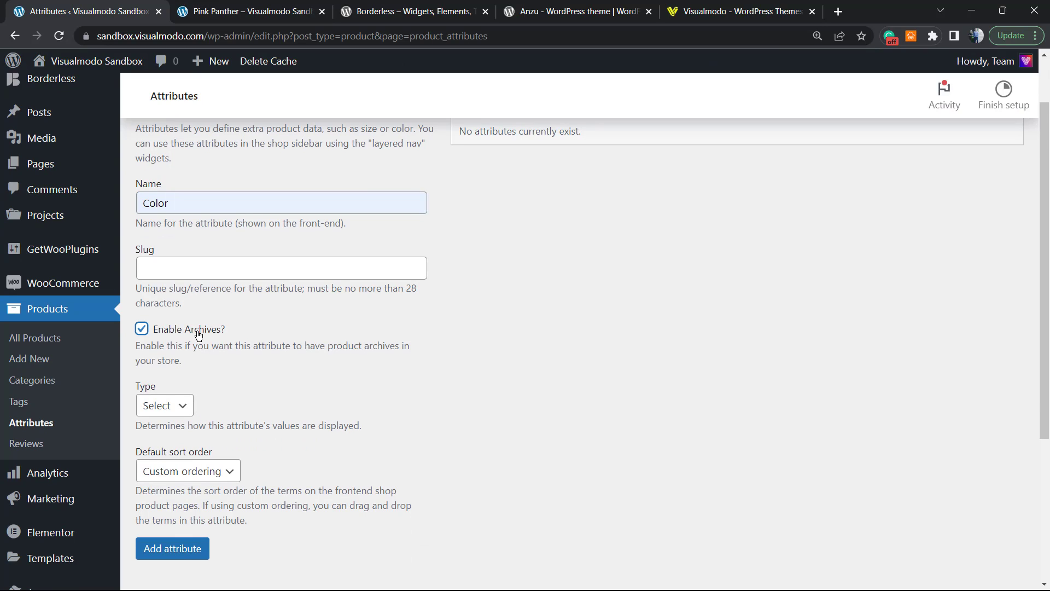
triple_click(222, 346)
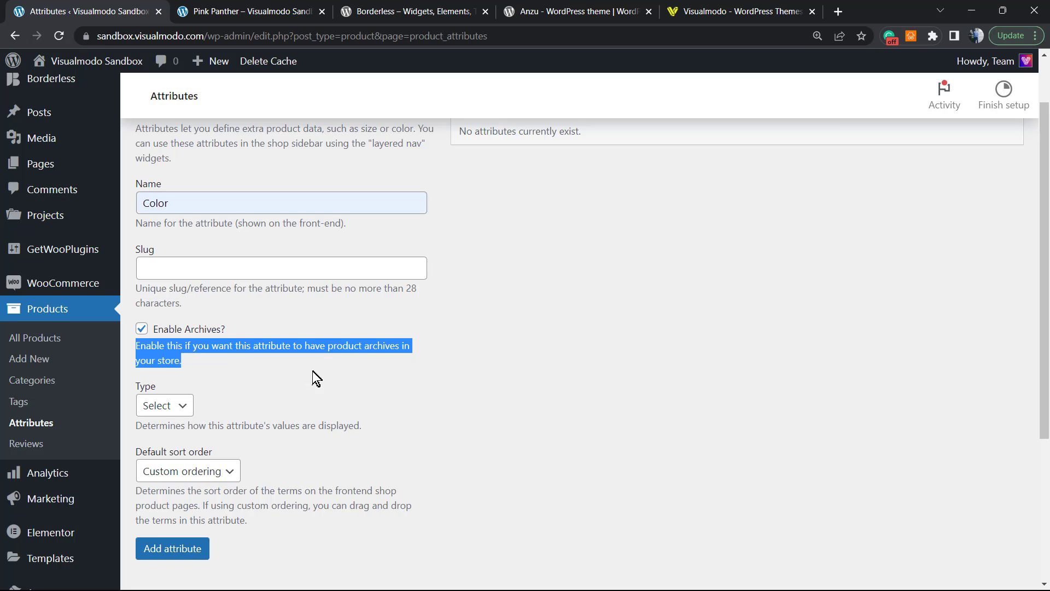
scroll(311, 358, "down", 3)
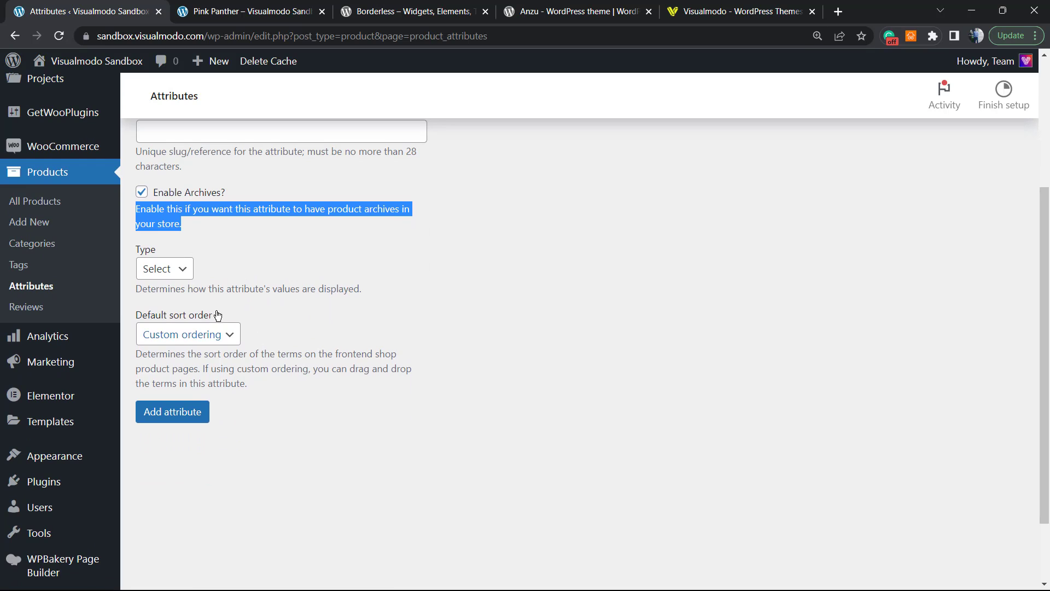
scroll(217, 312, "up", 3)
left_click(165, 407)
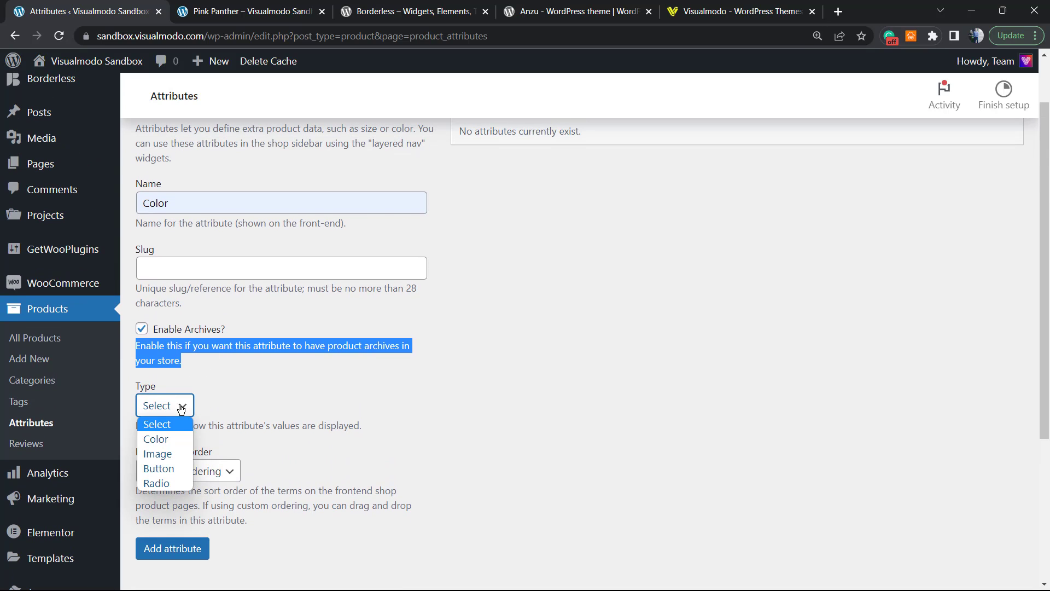
left_click(172, 444)
Keep Custom ordering as the sort order and add the Color attribute
scroll(294, 432, "down", 2)
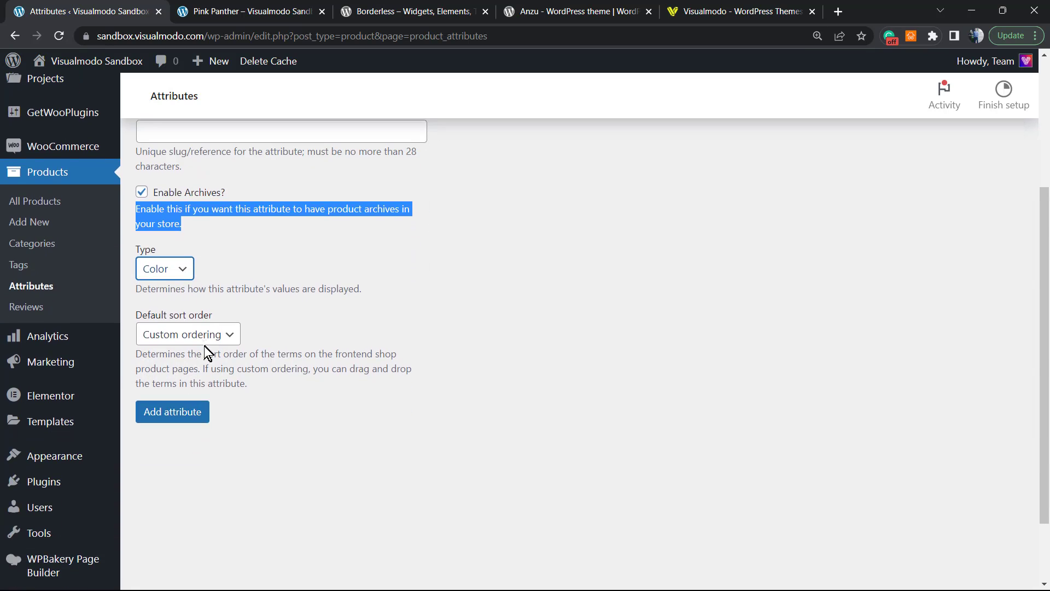
left_click(196, 336)
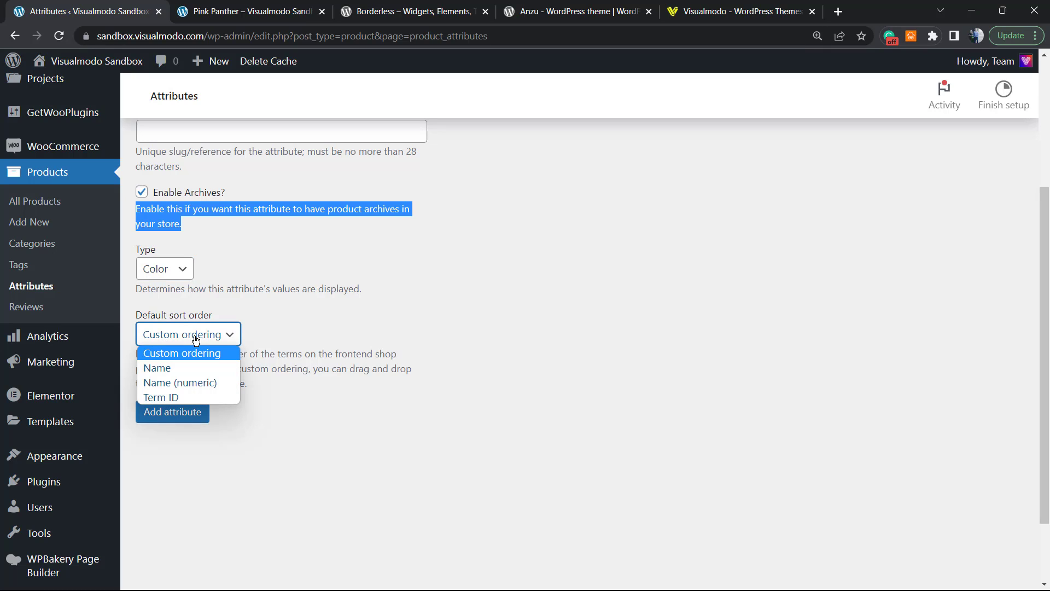
left_click(196, 339)
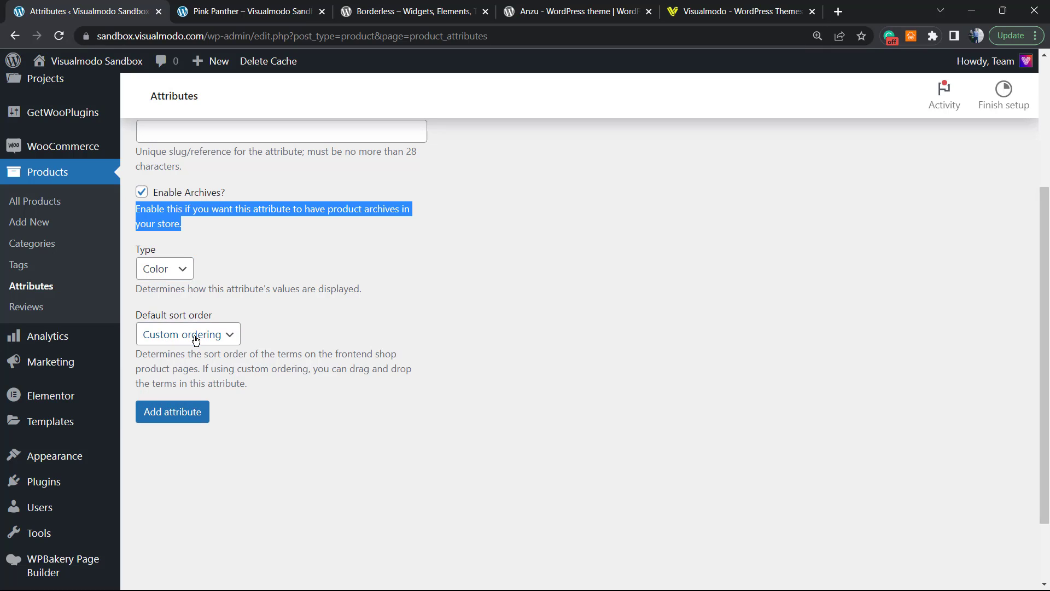
left_click(172, 417)
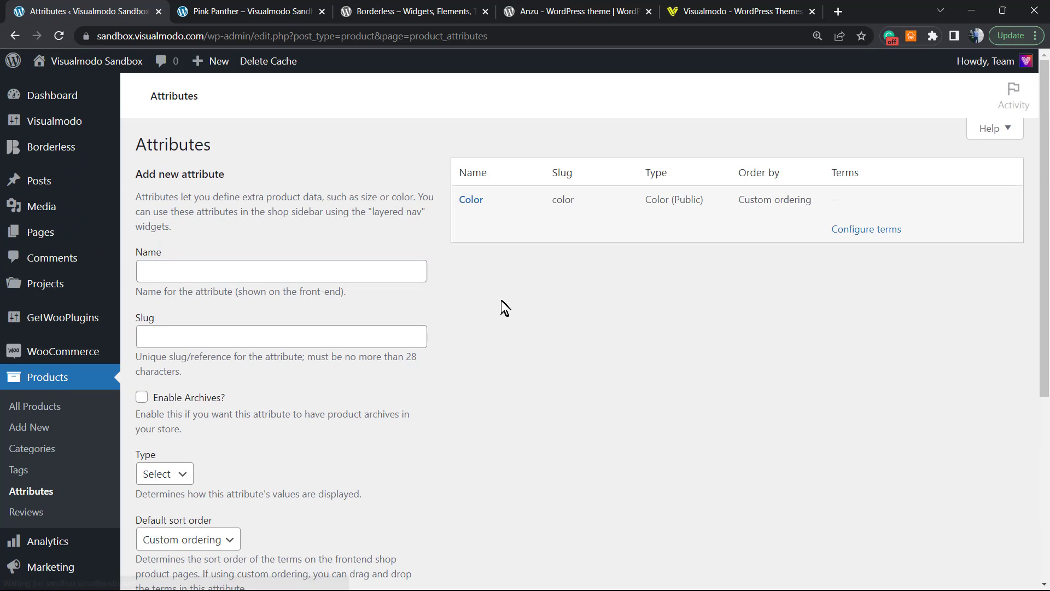
scroll(493, 306, "down", 2)
scroll(465, 340, "up", 3)
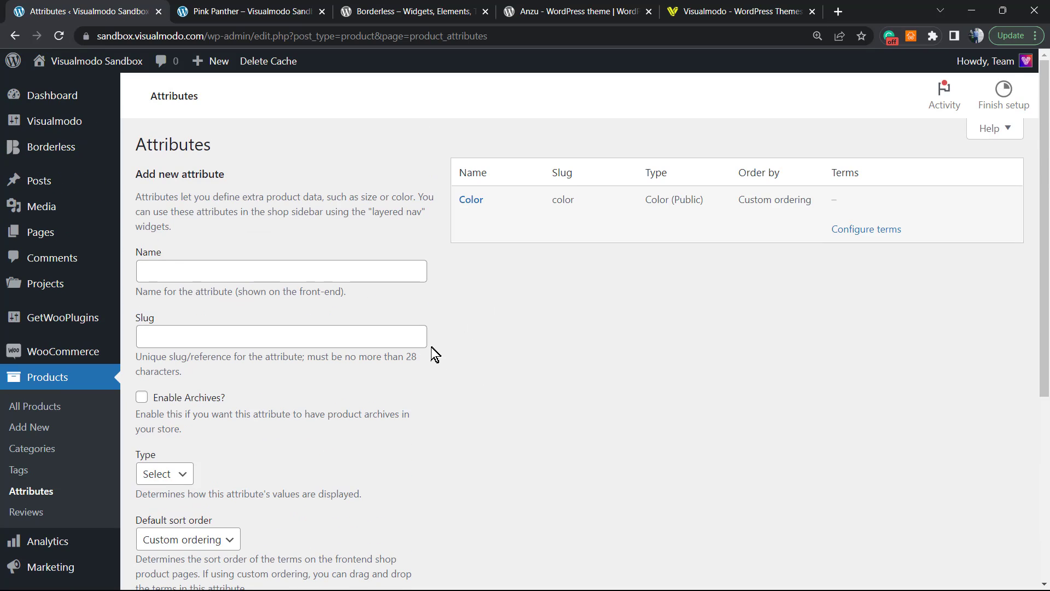
Open the Color terms and add Pink with a bright pink swatch (#f71bd9)
left_click(474, 202)
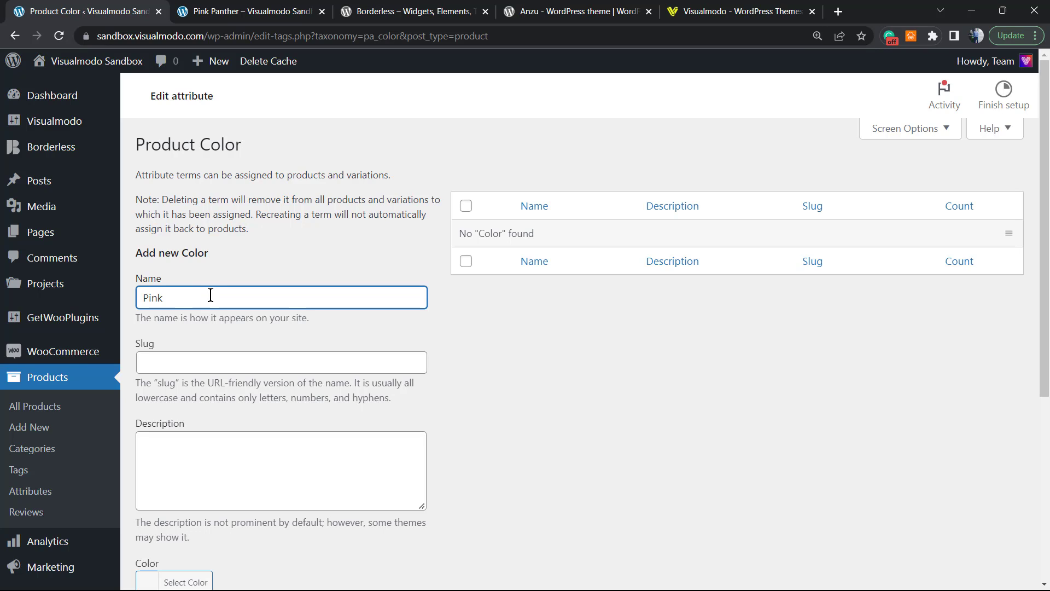
scroll(193, 389, "down", 3)
left_click(165, 443)
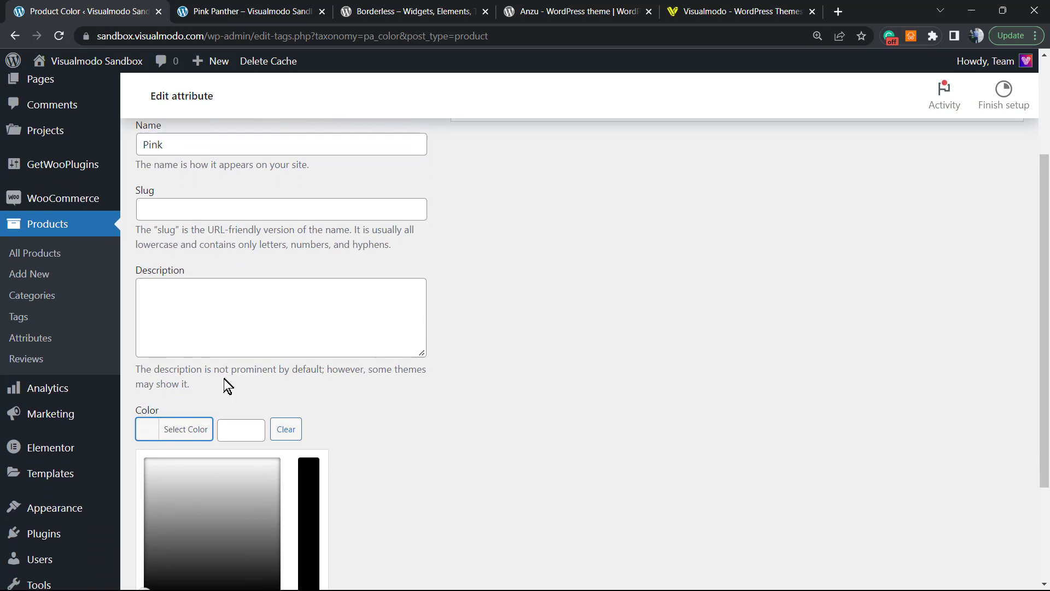
scroll(229, 381, "down", 3)
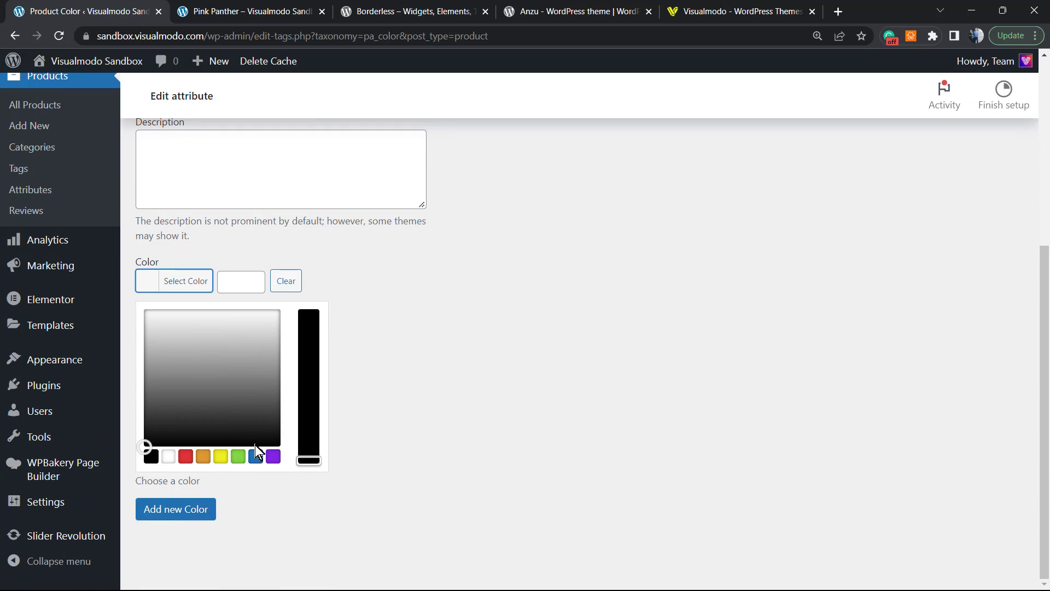
left_click(185, 456)
left_click_drag(227, 376, 267, 337)
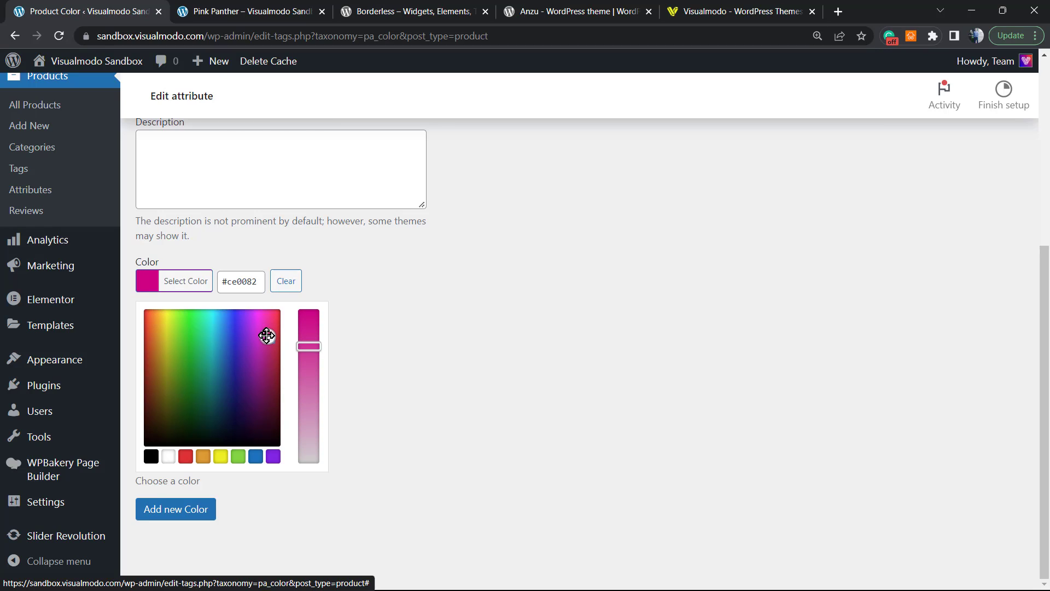
left_click(186, 457)
left_click_drag(148, 325, 263, 314)
left_click(161, 515)
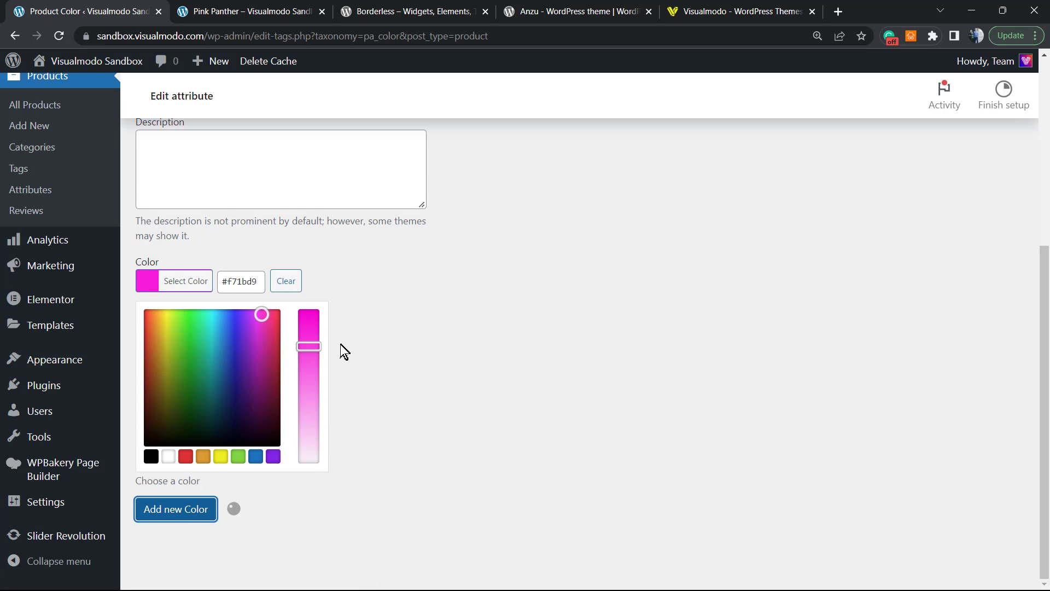
scroll(345, 328, "up", 6)
left_click(185, 360)
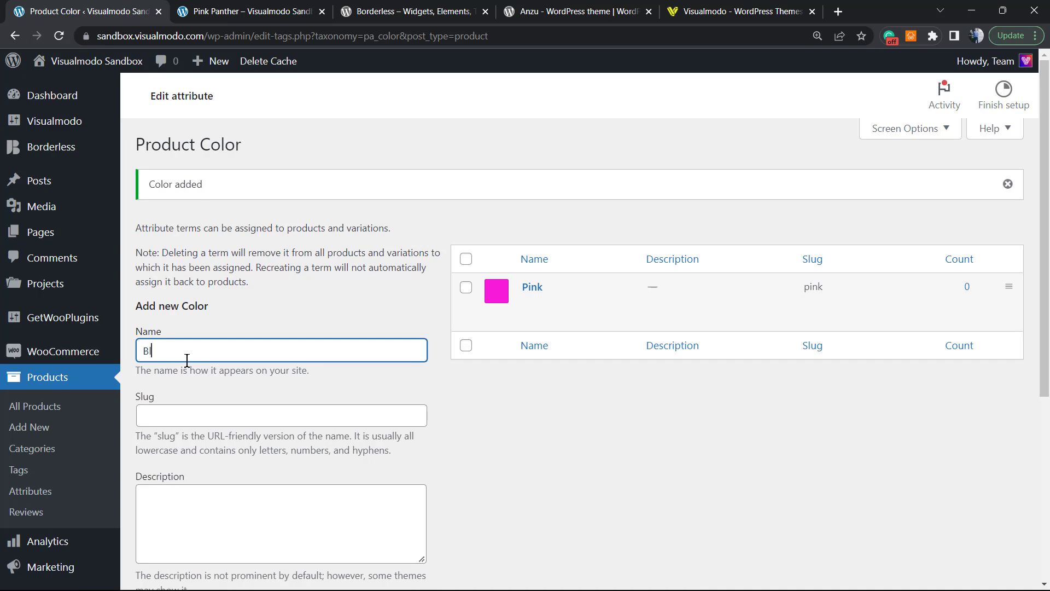
Add a Blue term with a blue swatch colour
scroll(216, 385, "down", 5)
left_click(192, 367)
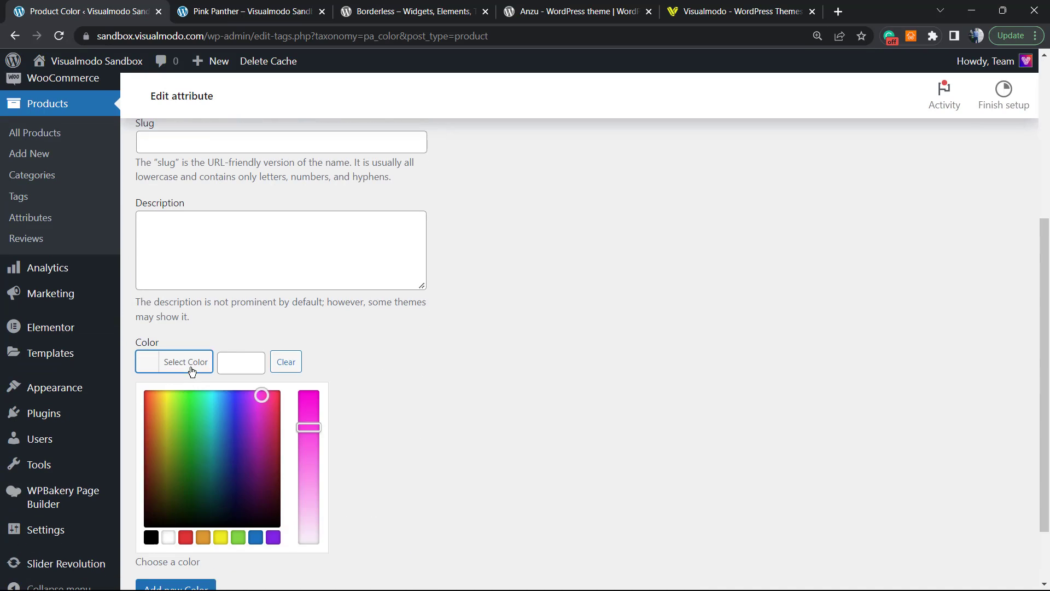
scroll(255, 363, "down", 2)
left_click(257, 458)
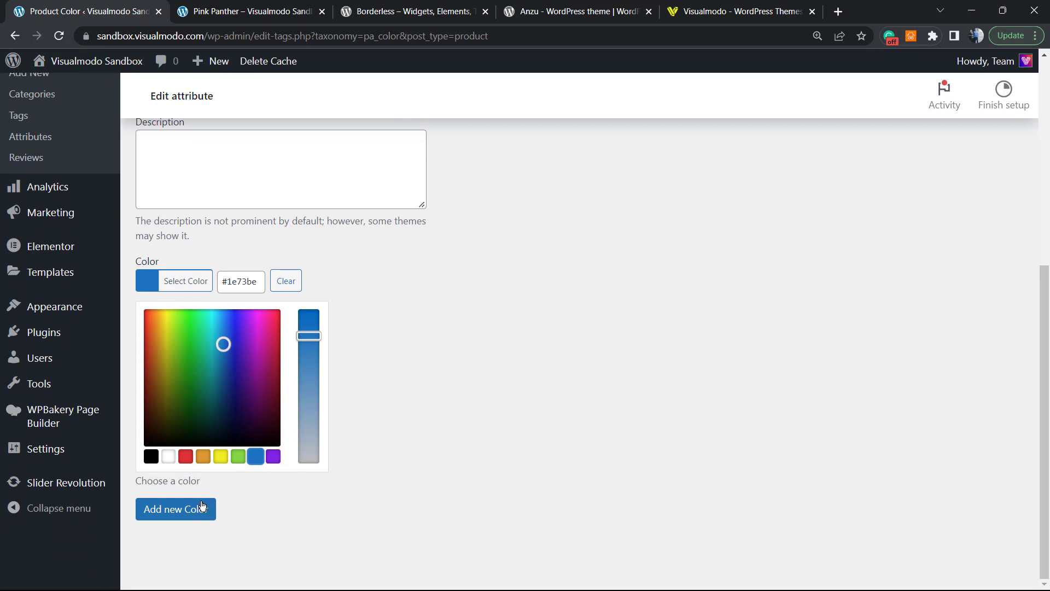
left_click(184, 516)
scroll(404, 370, "up", 5)
Add a Black term with a black swatch colour
left_click(207, 274)
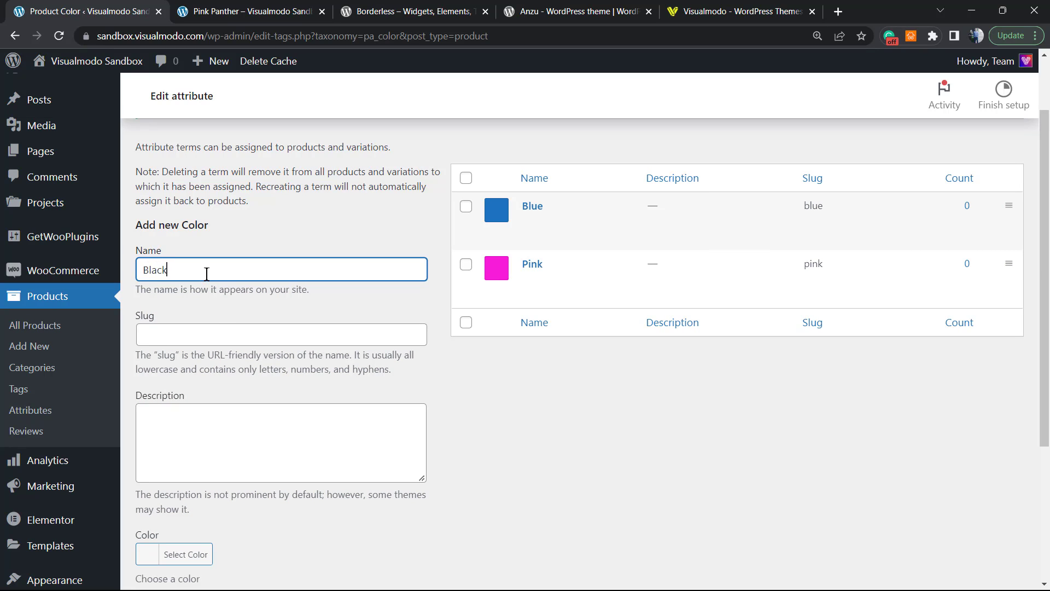
scroll(197, 328, "down", 4)
left_click(188, 343)
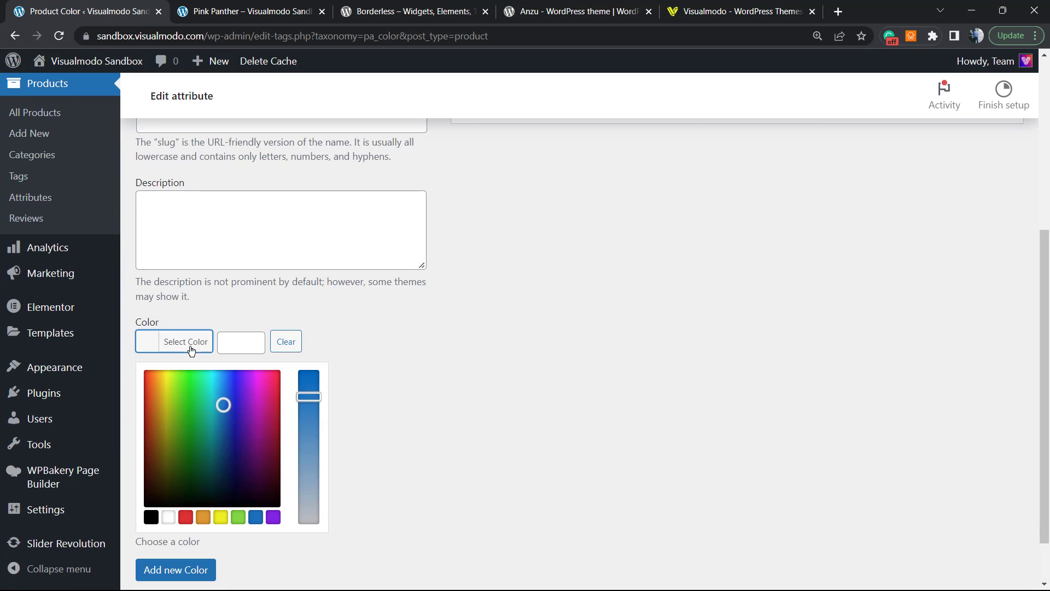
left_click(151, 517)
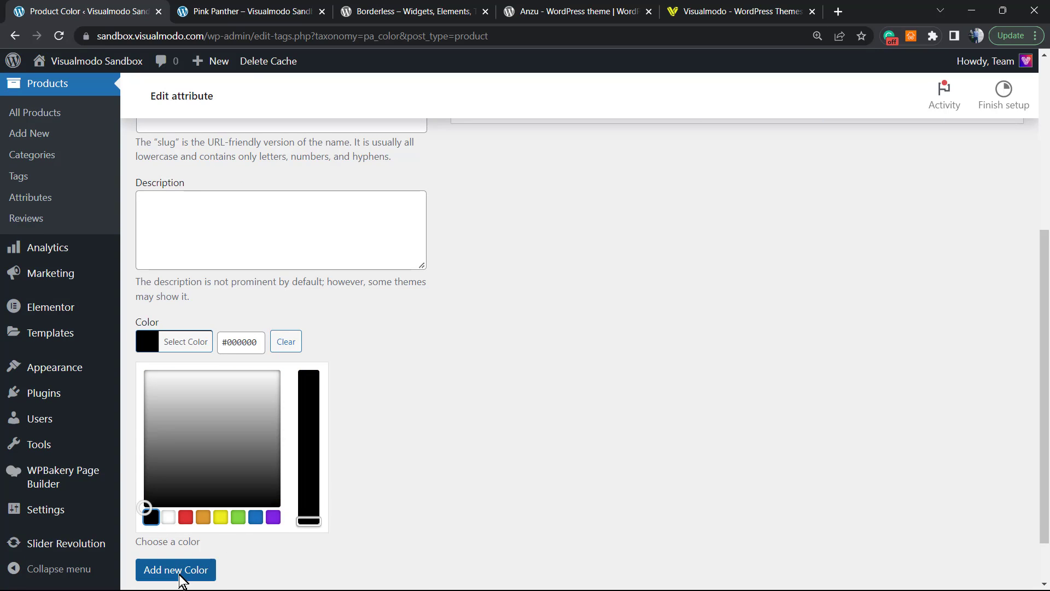
left_click(179, 570)
scroll(486, 386, "up", 5)
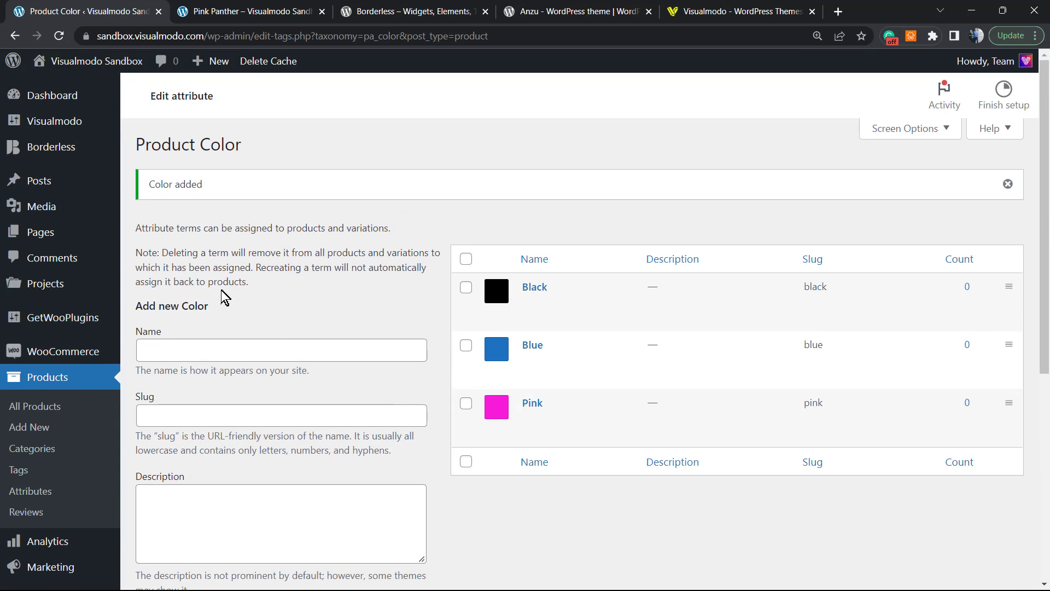
Add a White term with a white swatch colour
left_click(200, 354)
type("White")
scroll(329, 322, "down", 1)
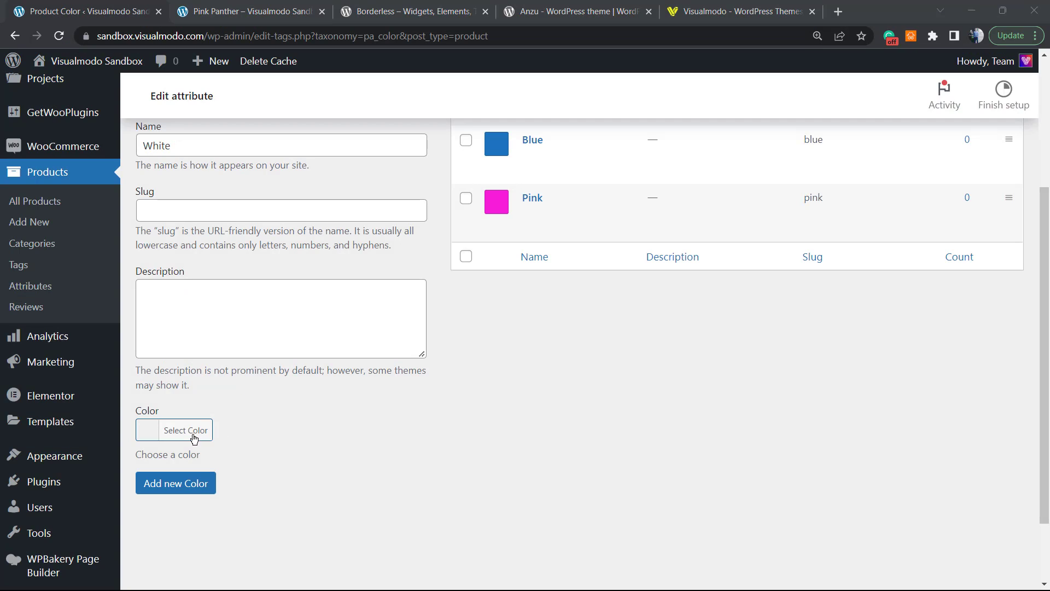
scroll(585, 117, "down", 2)
left_click(195, 431)
scroll(211, 477, "down", 2)
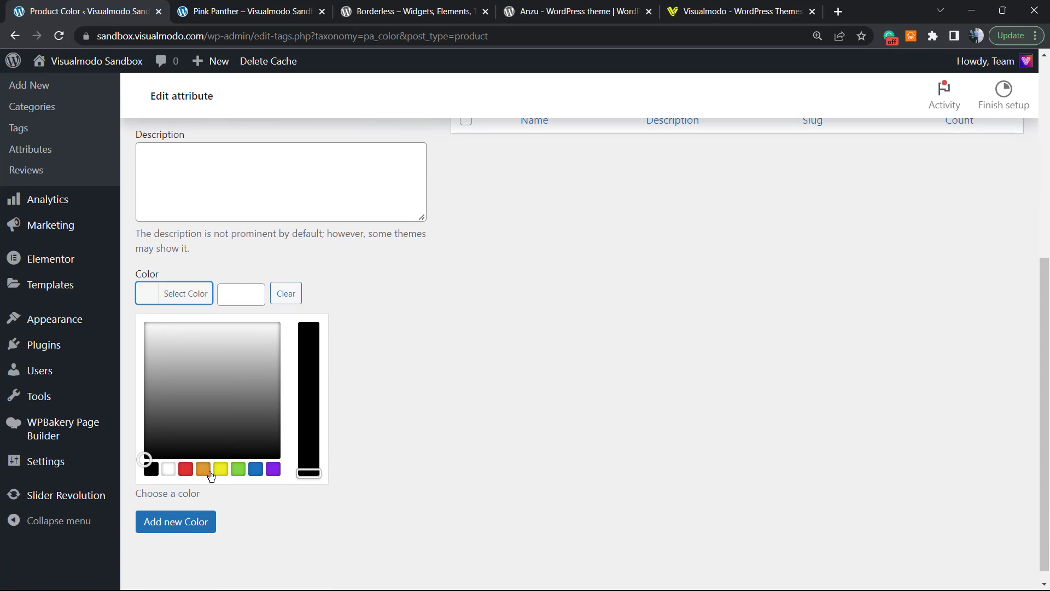
left_click(171, 469)
left_click(169, 523)
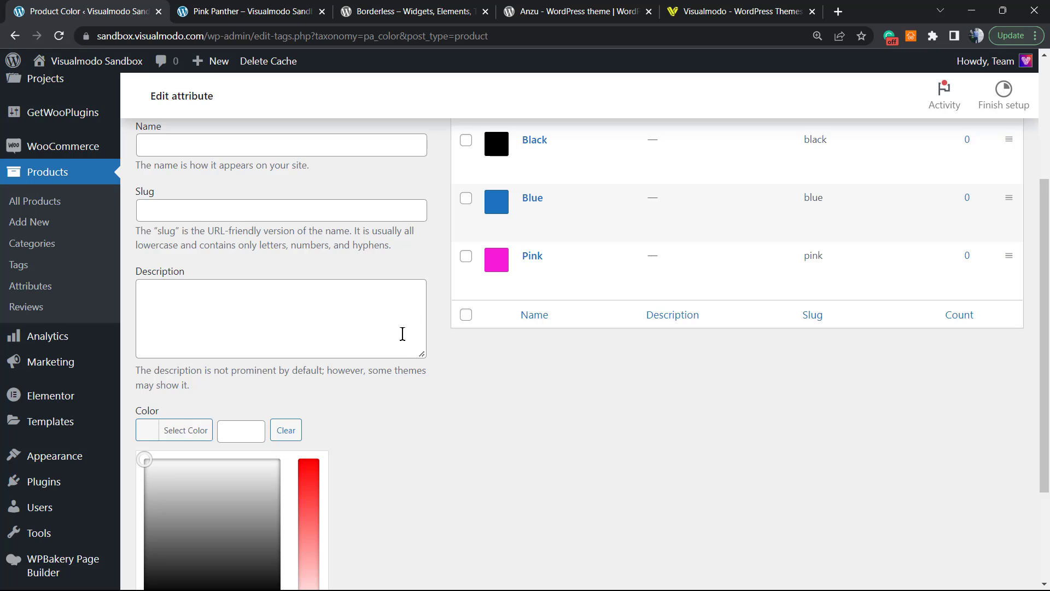
scroll(415, 362, "down", 3)
scroll(420, 375, "up", 6)
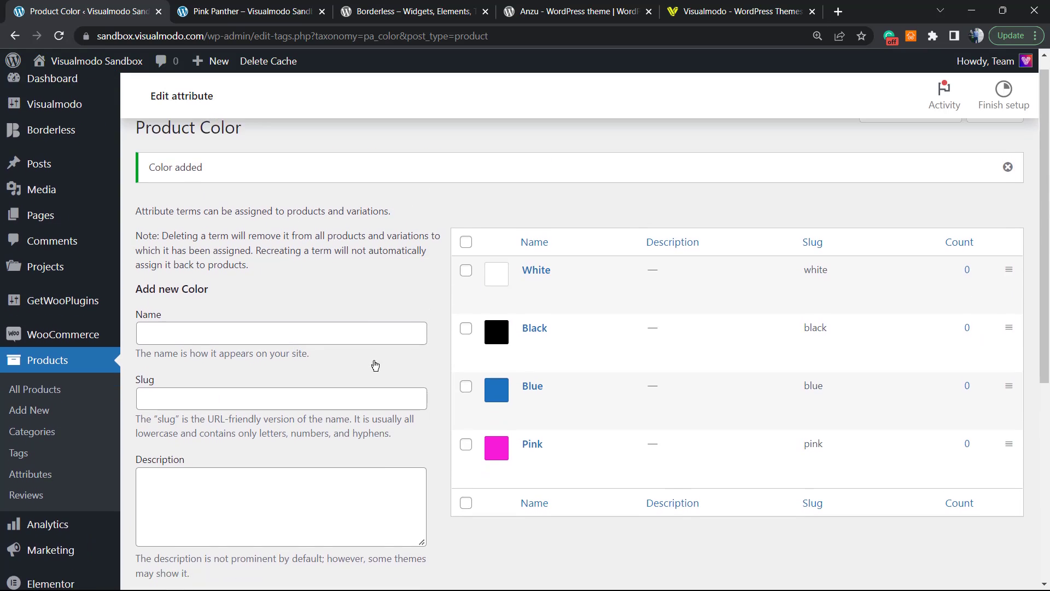
scroll(367, 358, "down", 2)
Add a Green term with a green swatch colour
left_click(194, 282)
scroll(204, 300, "down", 4)
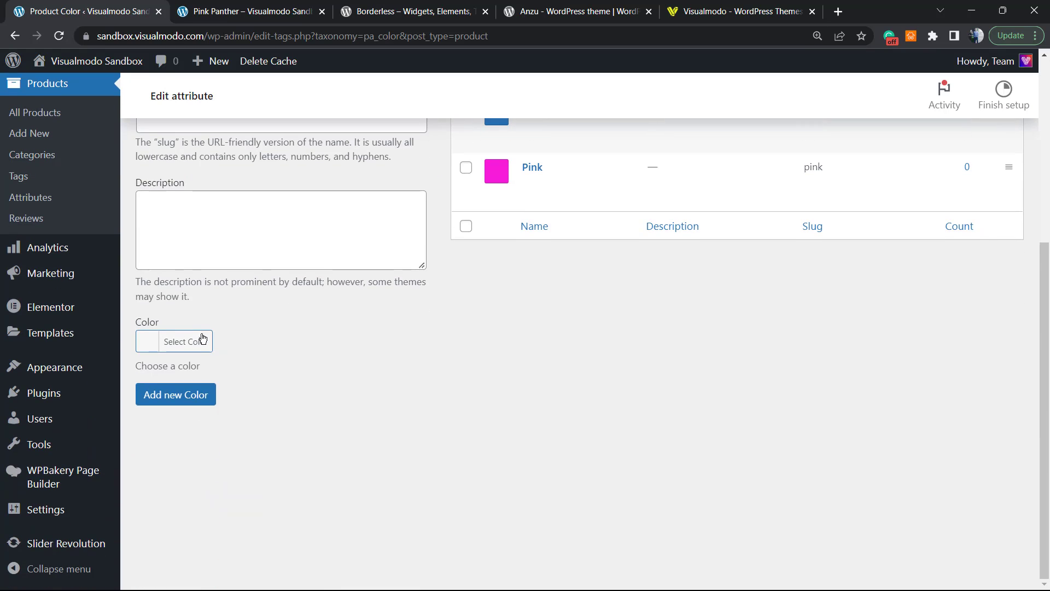
left_click(203, 340)
scroll(231, 345, "down", 1)
left_click(238, 456)
left_click(366, 394)
scroll(328, 350, "up", 4)
left_click(213, 268)
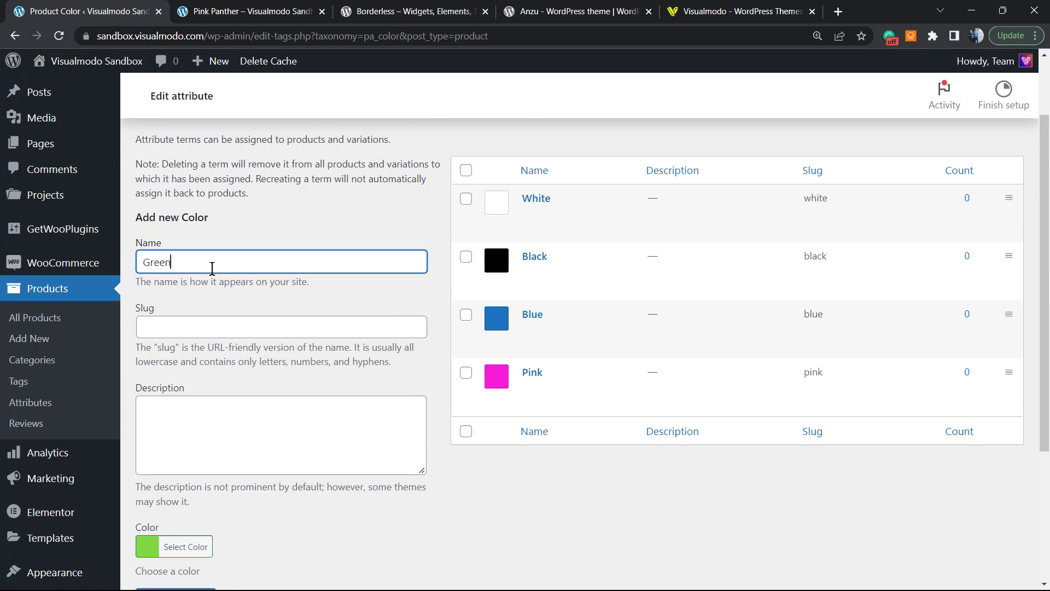
scroll(211, 270, "down", 3)
left_click(180, 395)
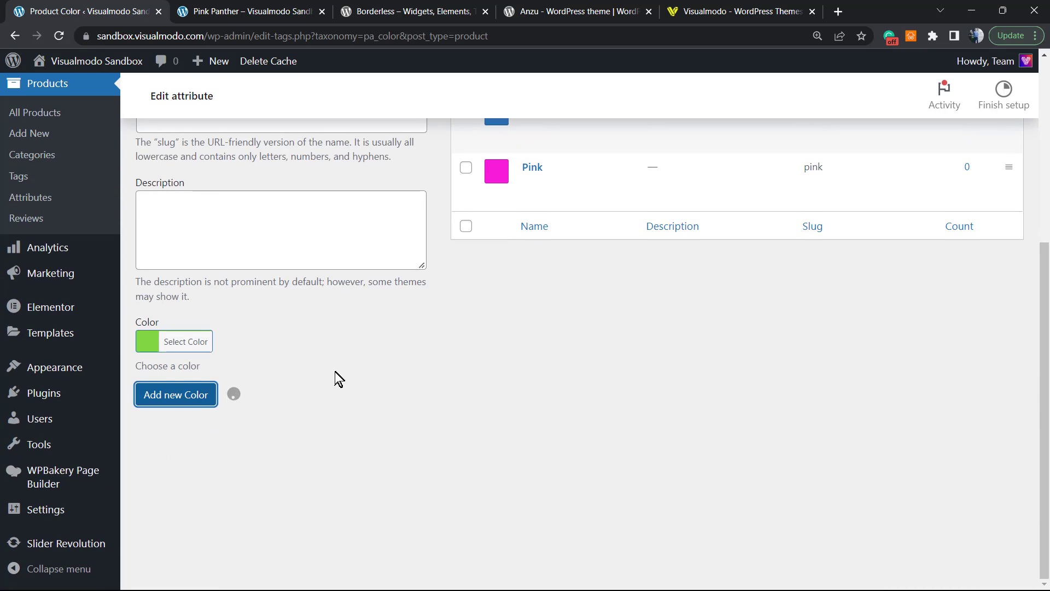
scroll(339, 381, "up", 3)
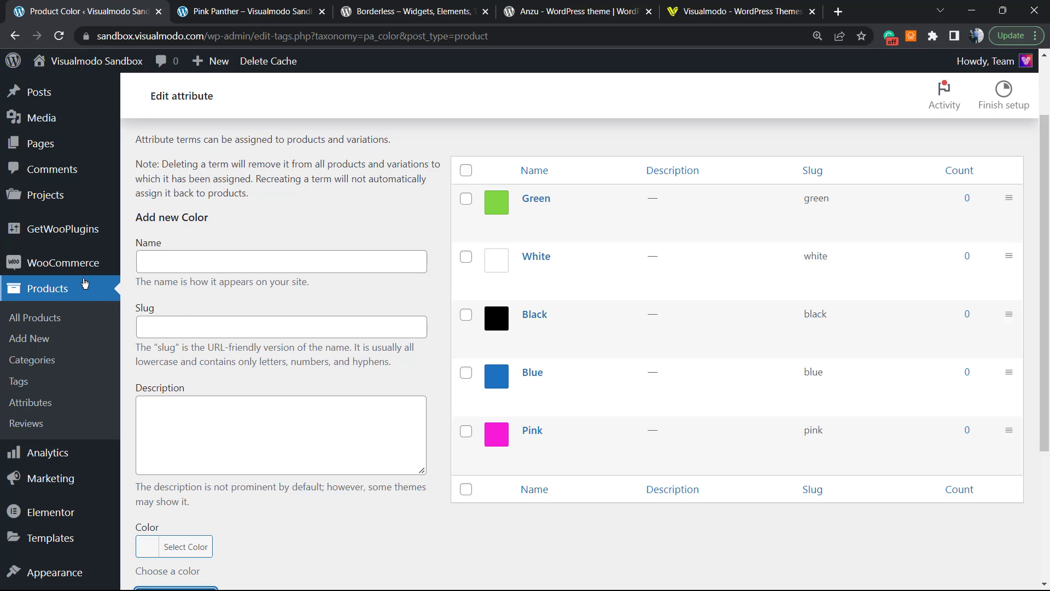
Open Summer Dress from All Products and review its simple-product data priced at 15
left_click(68, 297)
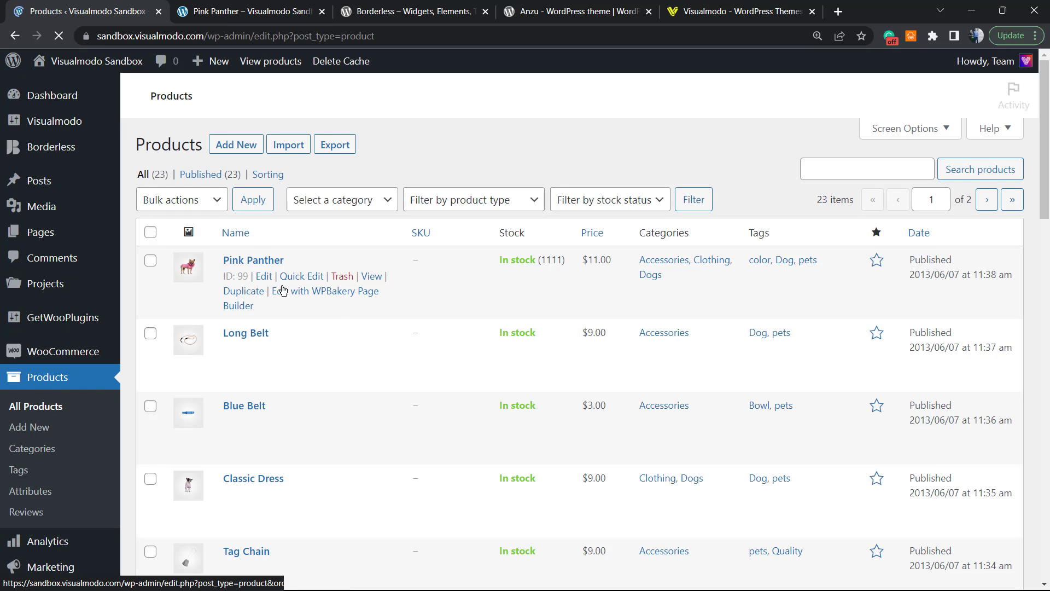
scroll(339, 307, "down", 6)
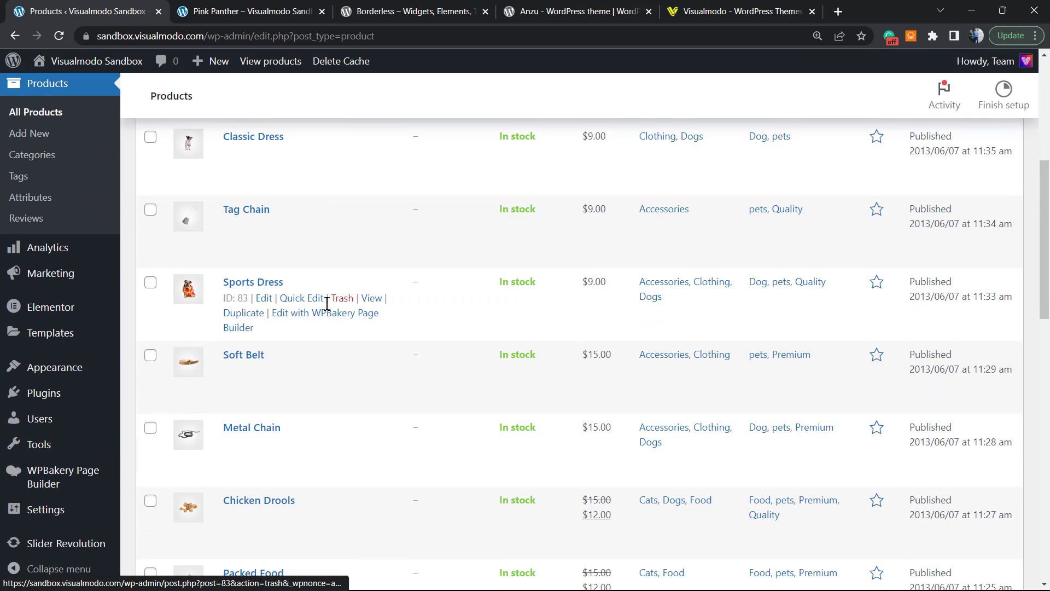
scroll(327, 304, "down", 5)
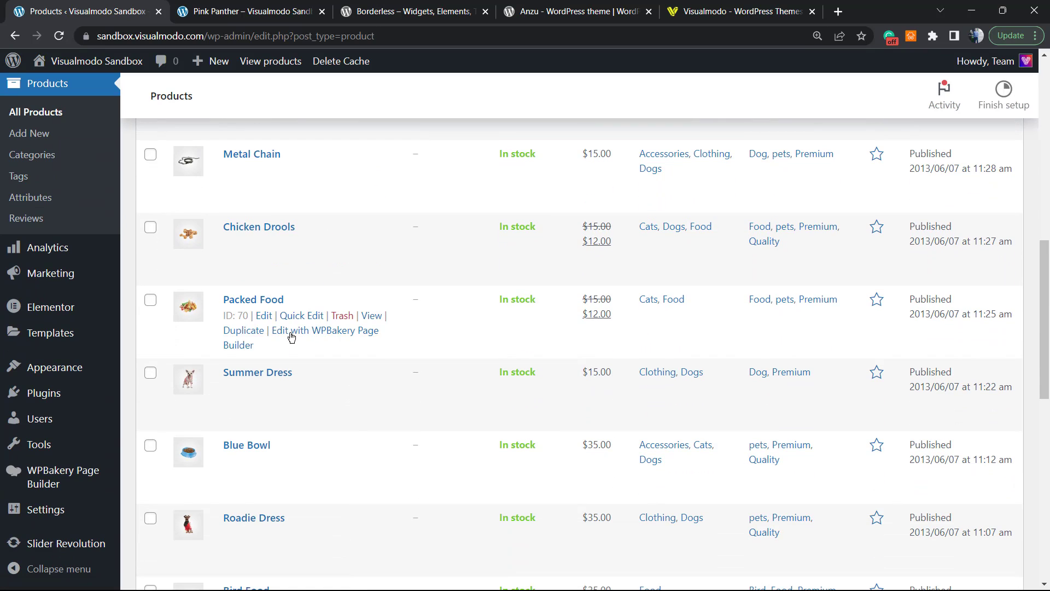
left_click(235, 375)
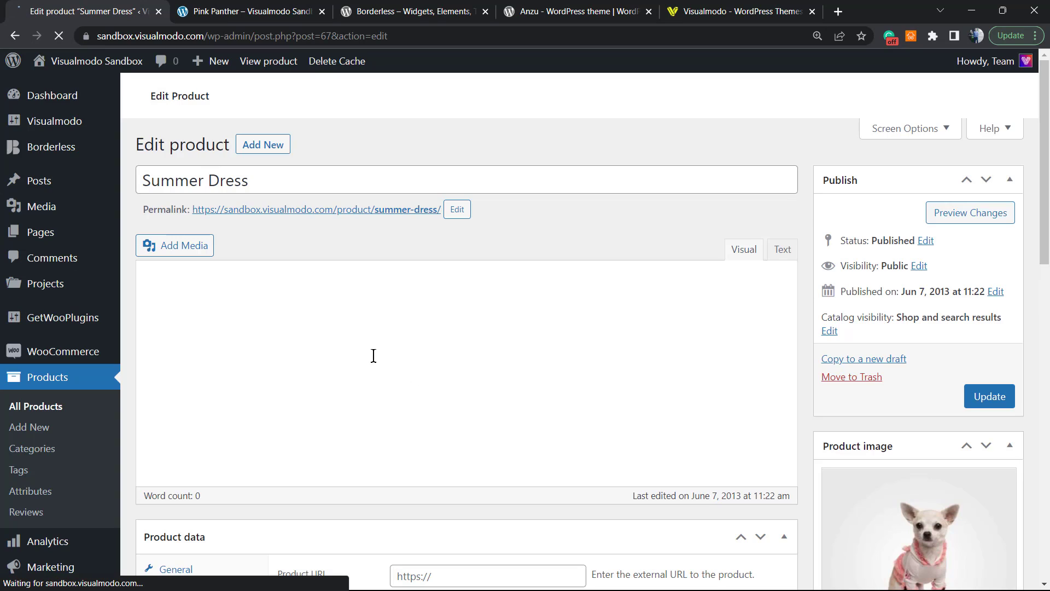
scroll(582, 323, "down", 5)
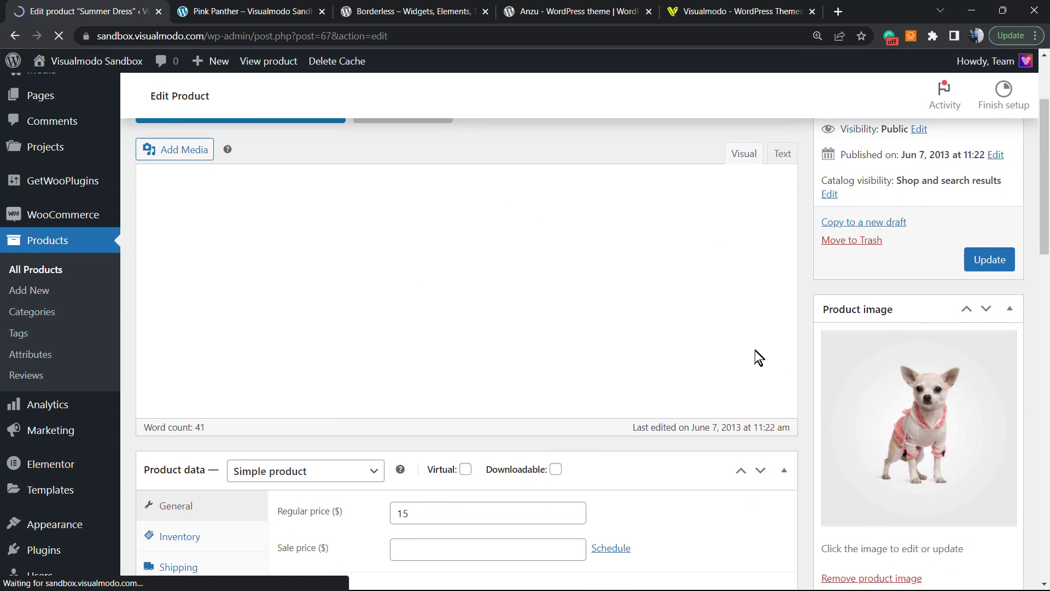
scroll(465, 336, "down", 3)
scroll(378, 328, "up", 1)
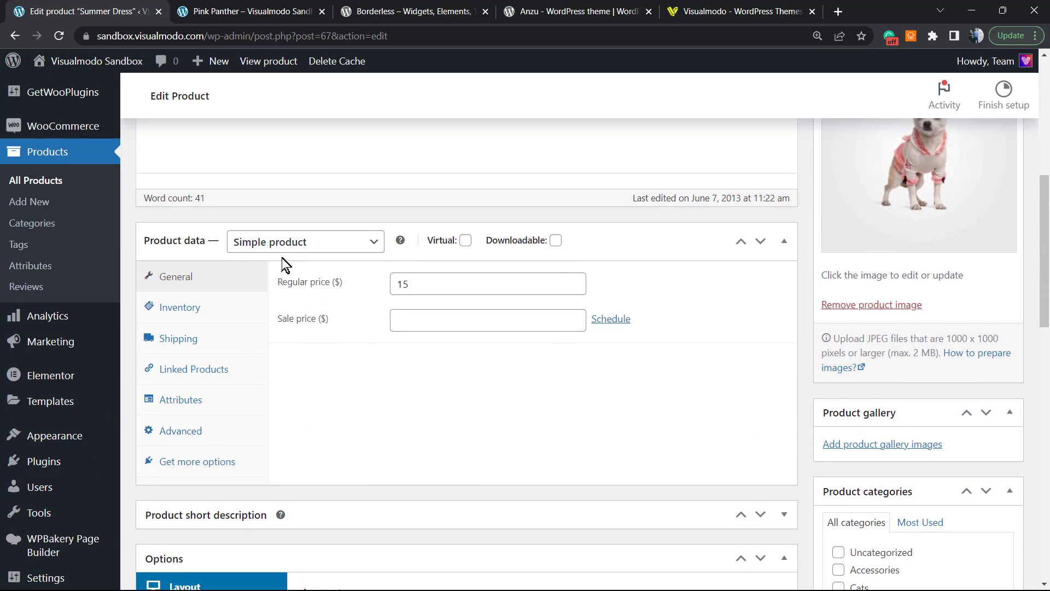
scroll(368, 262, "up", 6)
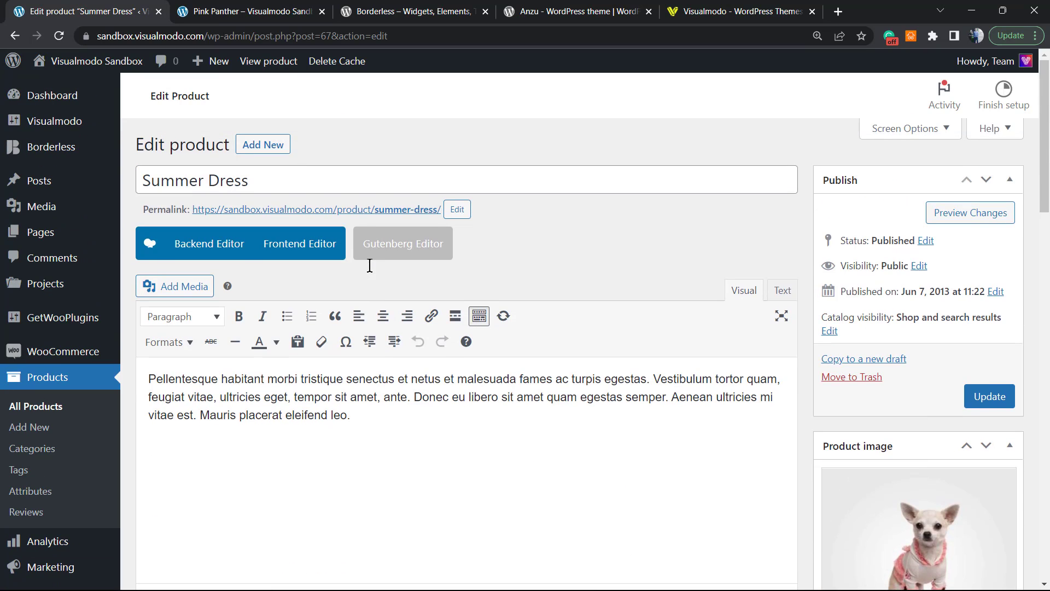
scroll(368, 268, "down", 5)
scroll(367, 270, "down", 2)
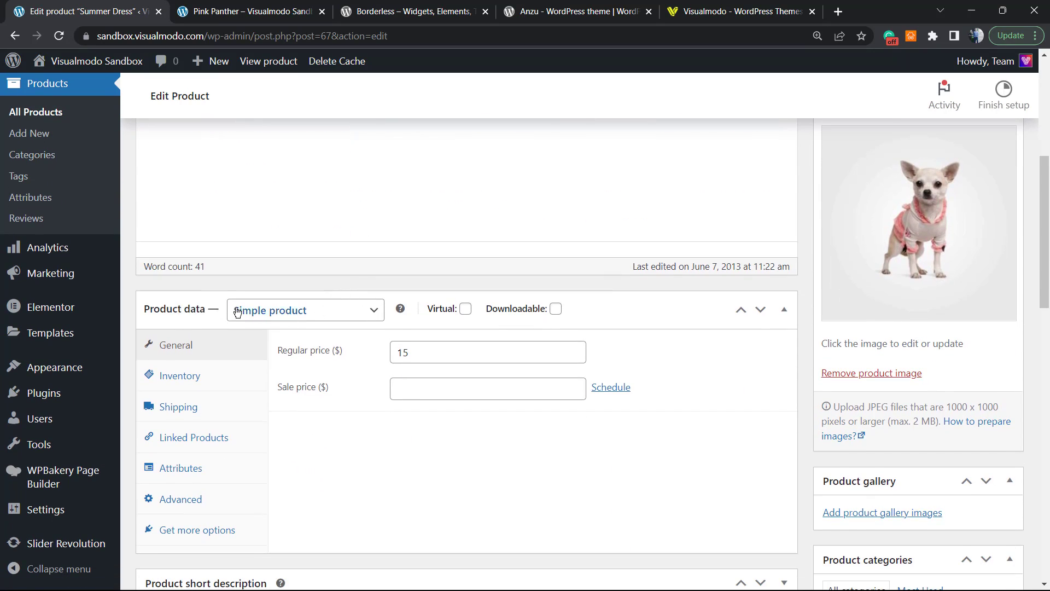
Change Summer Dress from Simple product to Variable product and update it
left_click(306, 316)
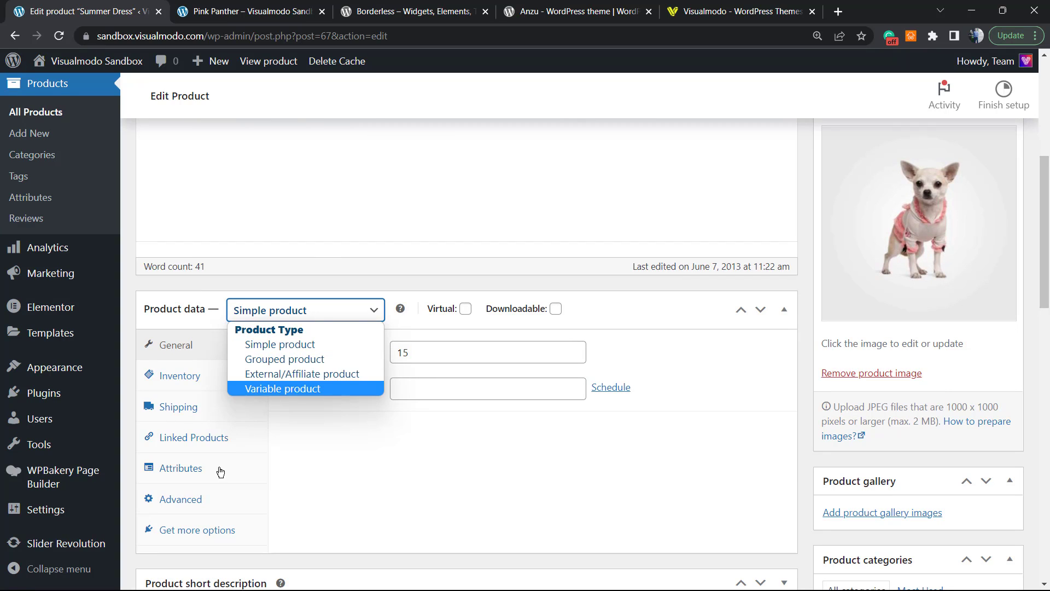
left_click(329, 388)
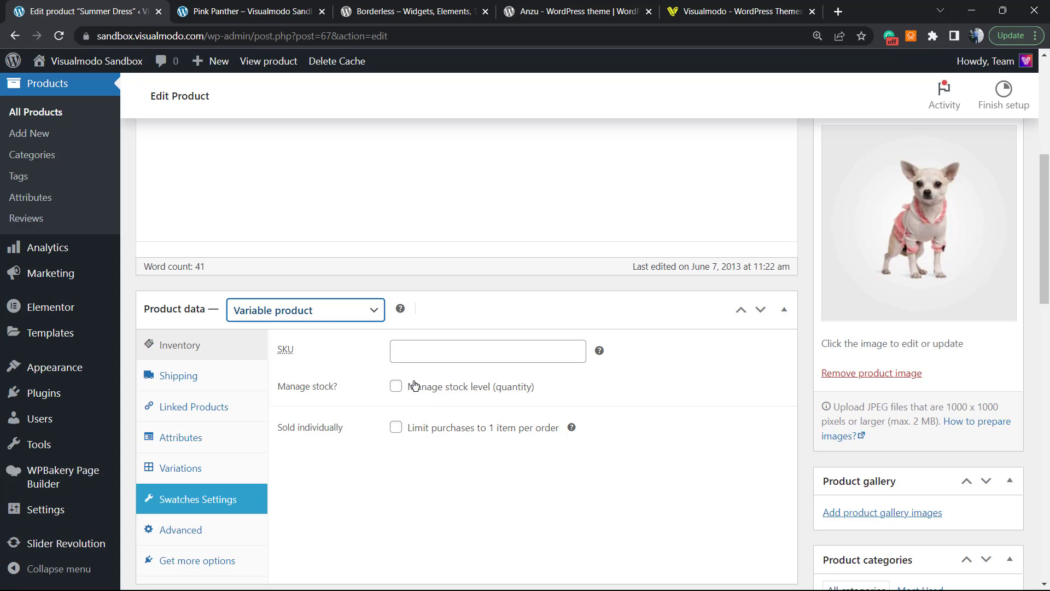
scroll(811, 284, "up", 6)
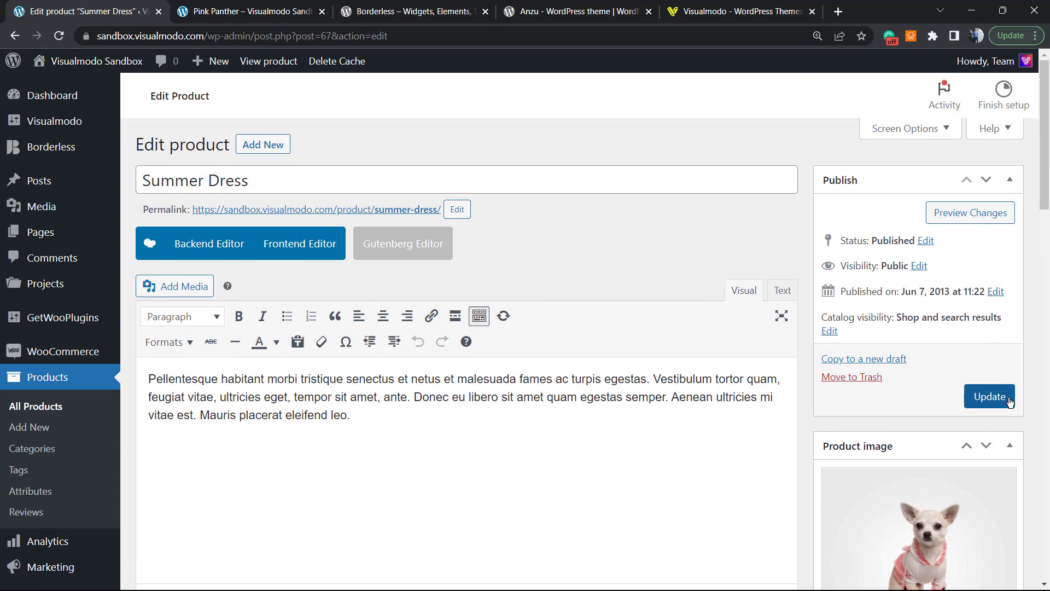
left_click(989, 396)
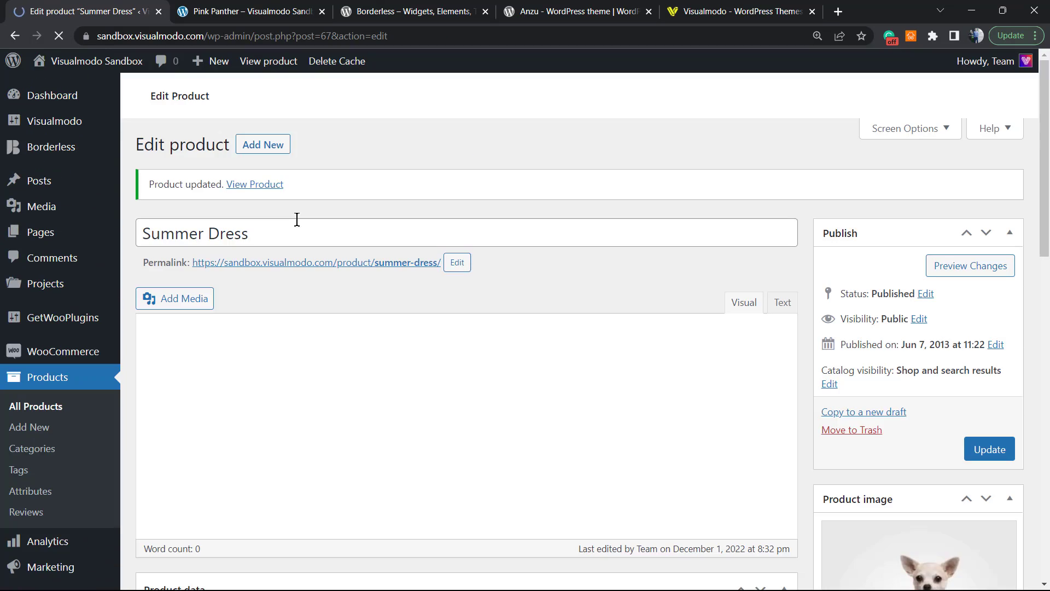
Open Summer Dress's live page in a new tab, note it's out of stock, and return to the editor
right_click(280, 186)
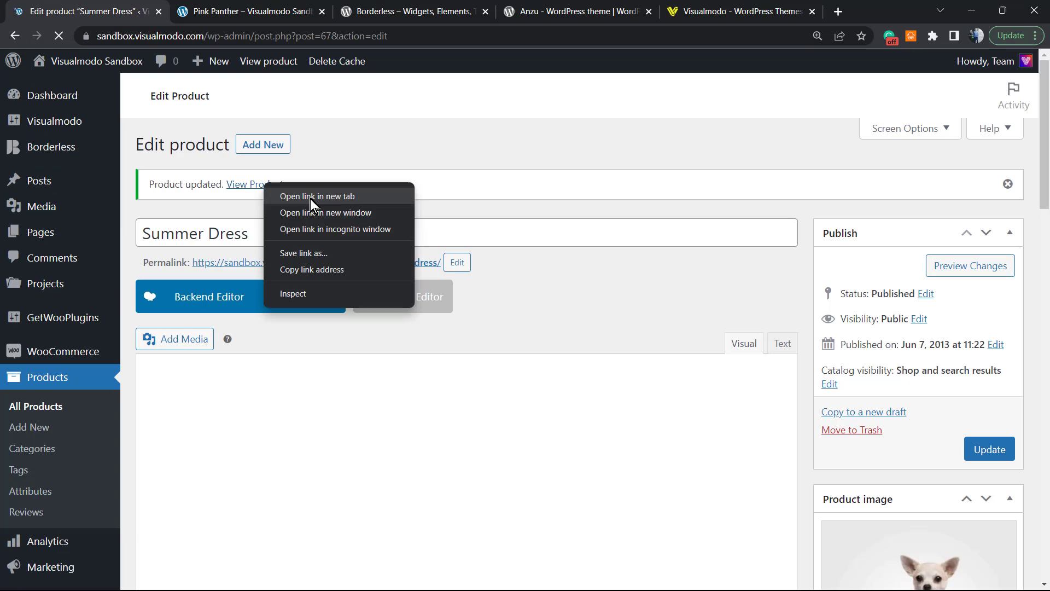
left_click(313, 198)
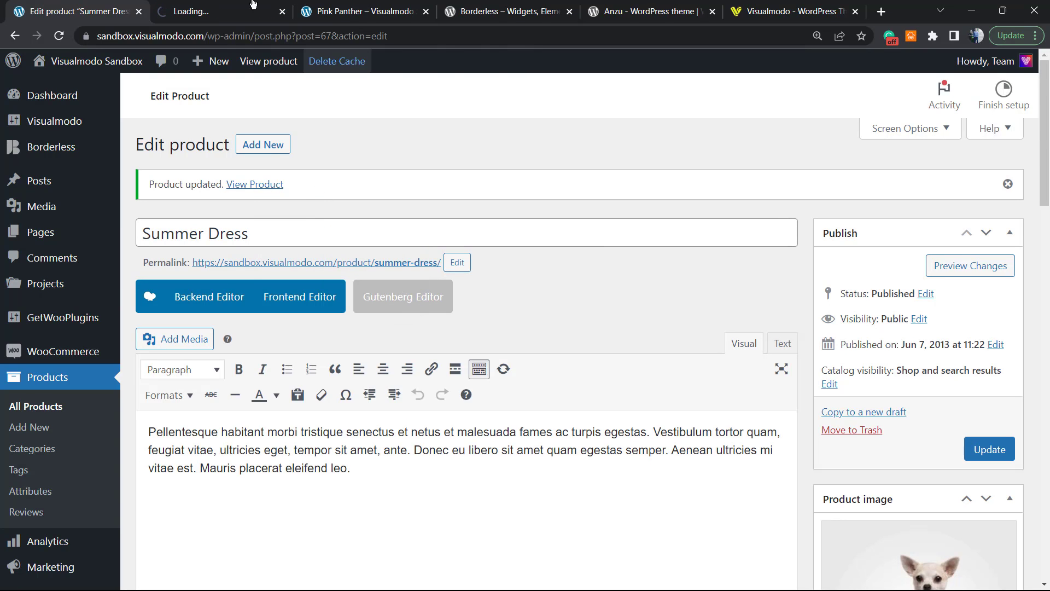
left_click(208, 9)
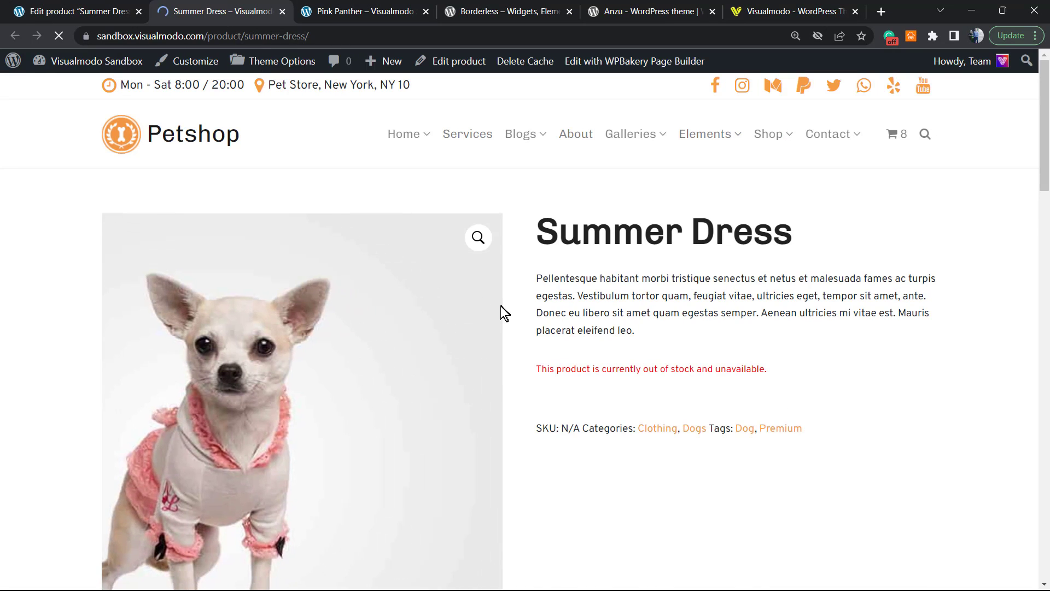
scroll(572, 349, "down", 4)
scroll(537, 319, "up", 4)
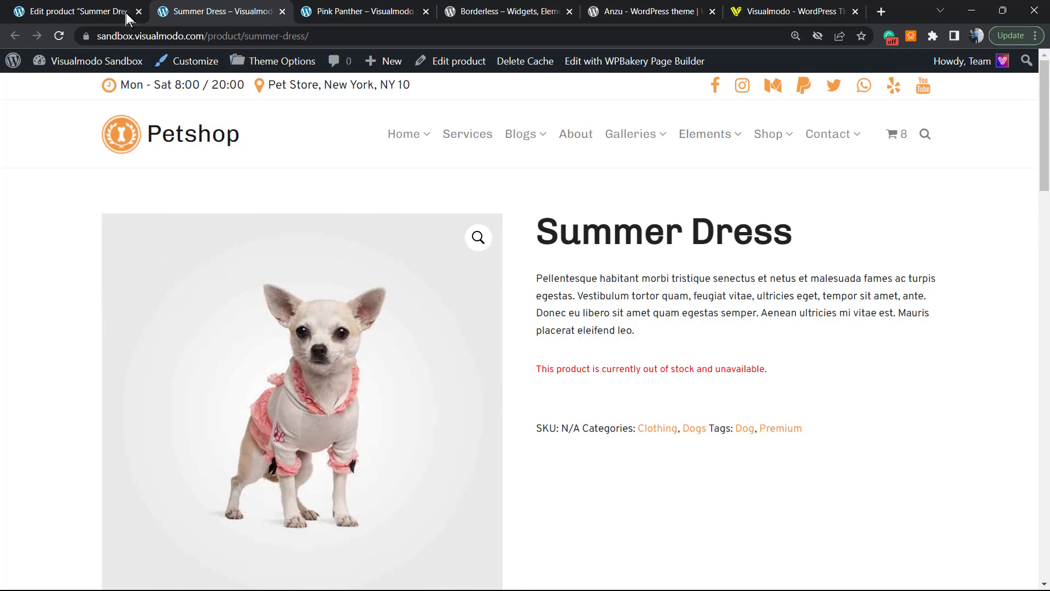
key("ctrl+shift+Tab")
Enable Manage stock for Summer Dress, keep backorders disallowed, and set stock quantity to 1110
scroll(501, 367, "down", 6)
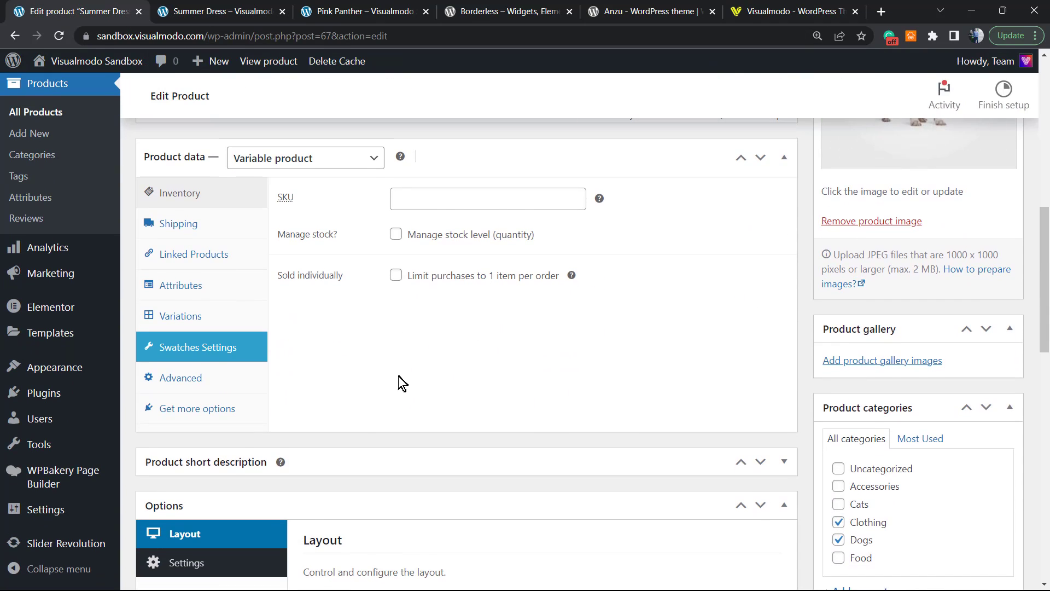
scroll(377, 372, "up", 1)
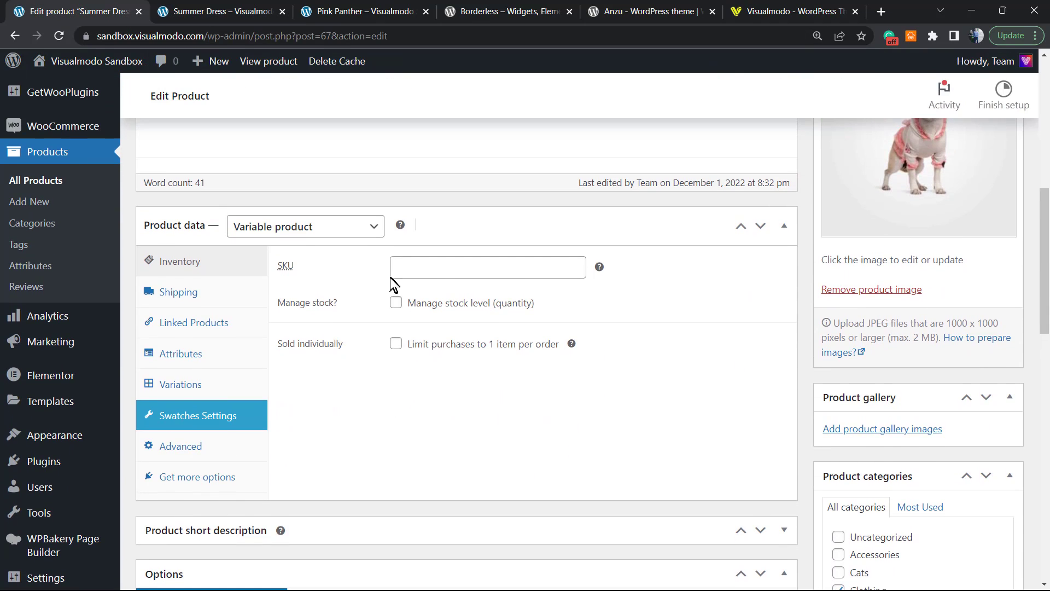
left_click(397, 305)
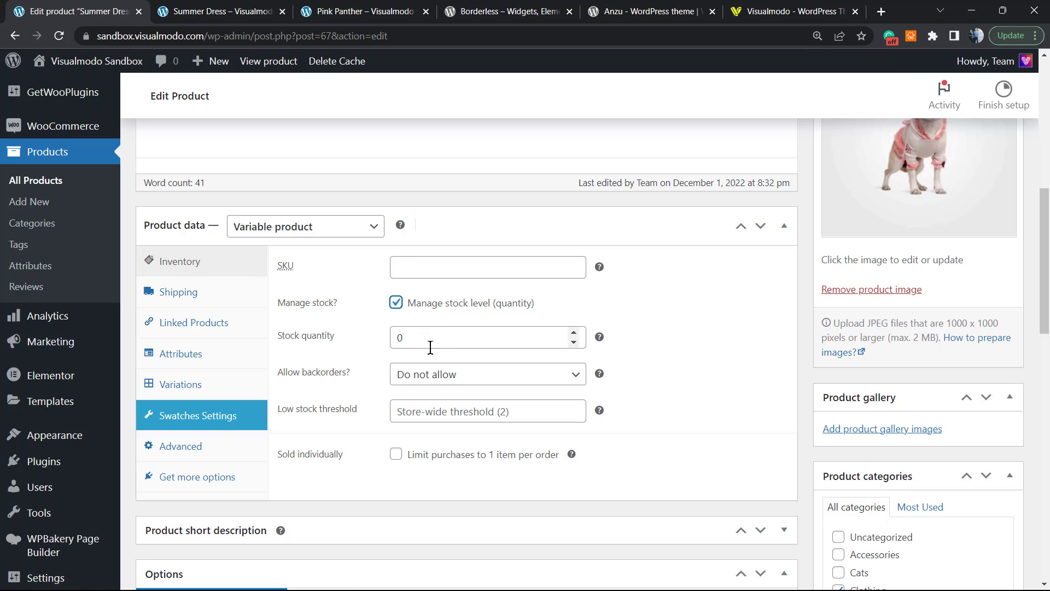
left_click(440, 374)
left_click(441, 376)
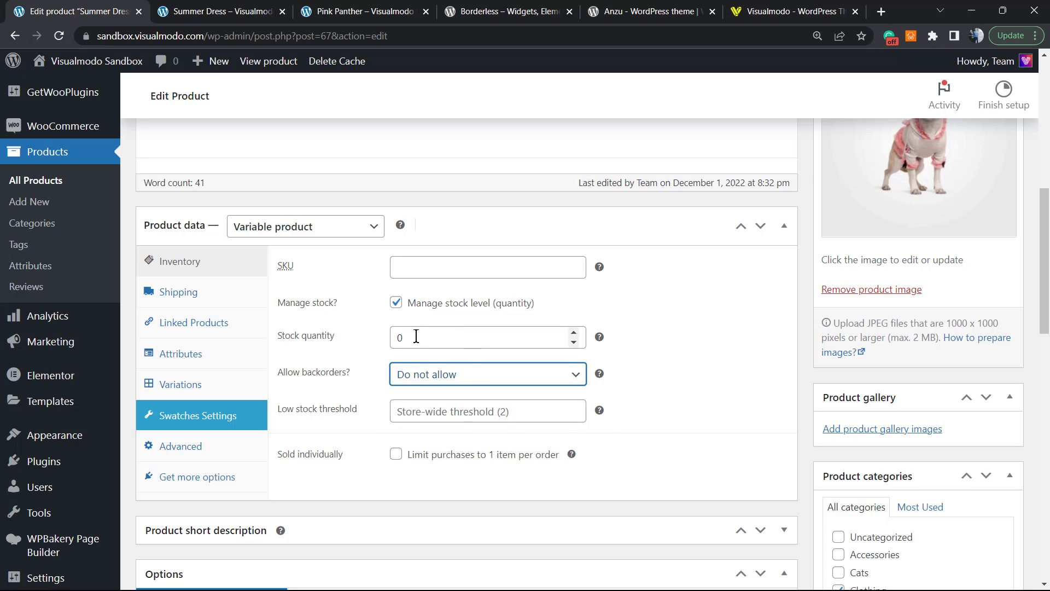
left_click(392, 337)
type("111")
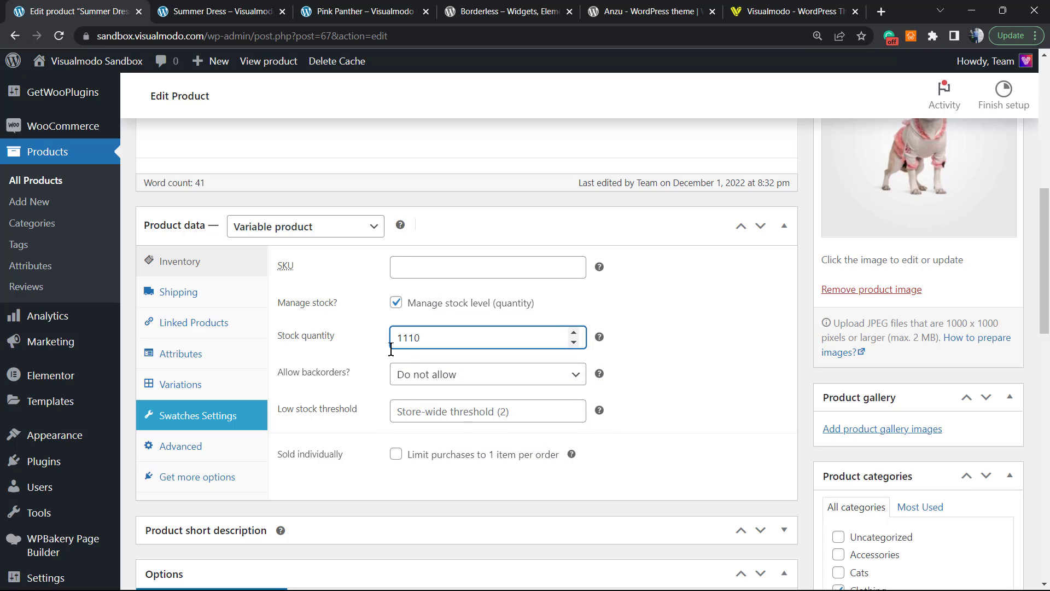
left_click(420, 273)
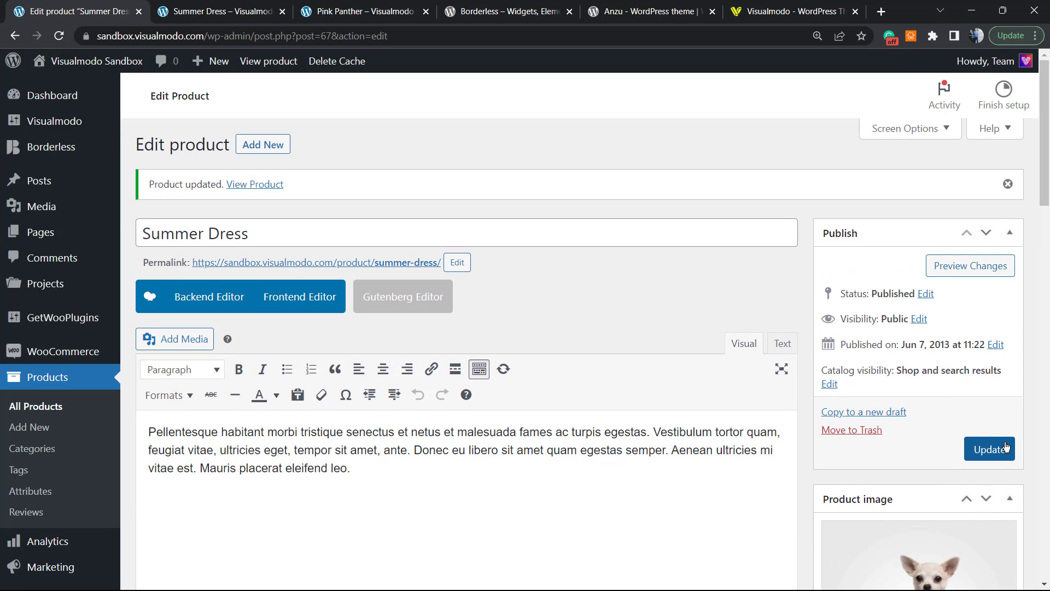
Save the new stock settings and reload the Summer Dress storefront page to check them
left_click(988, 449)
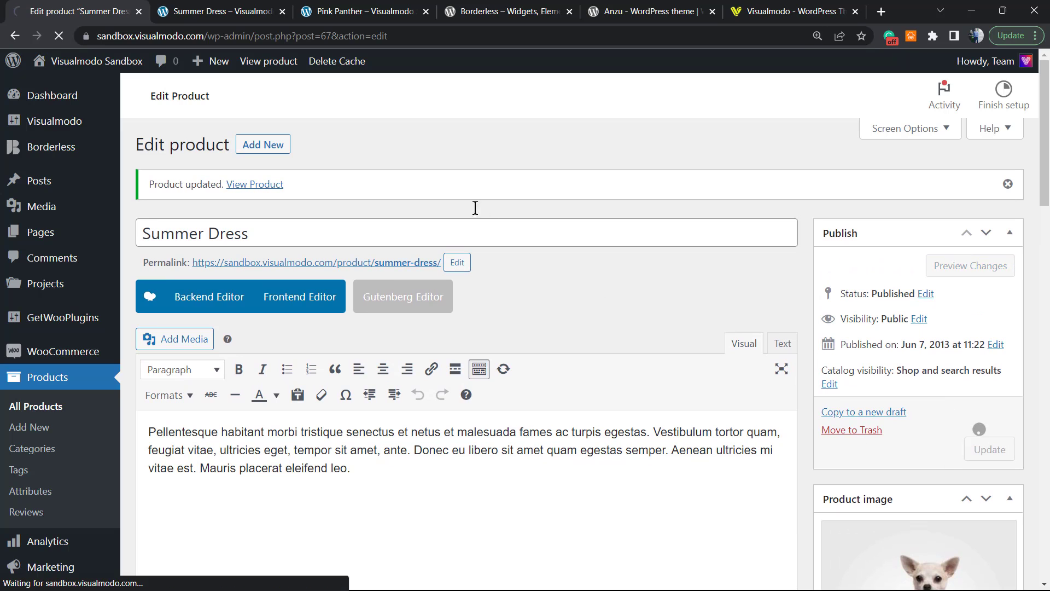
left_click(232, 11)
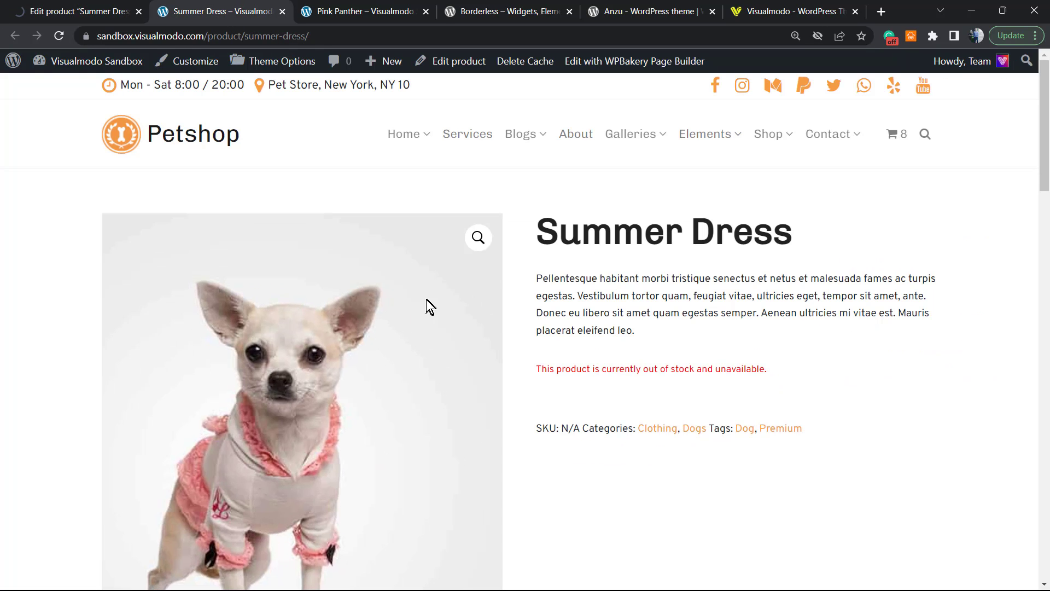
key("F5")
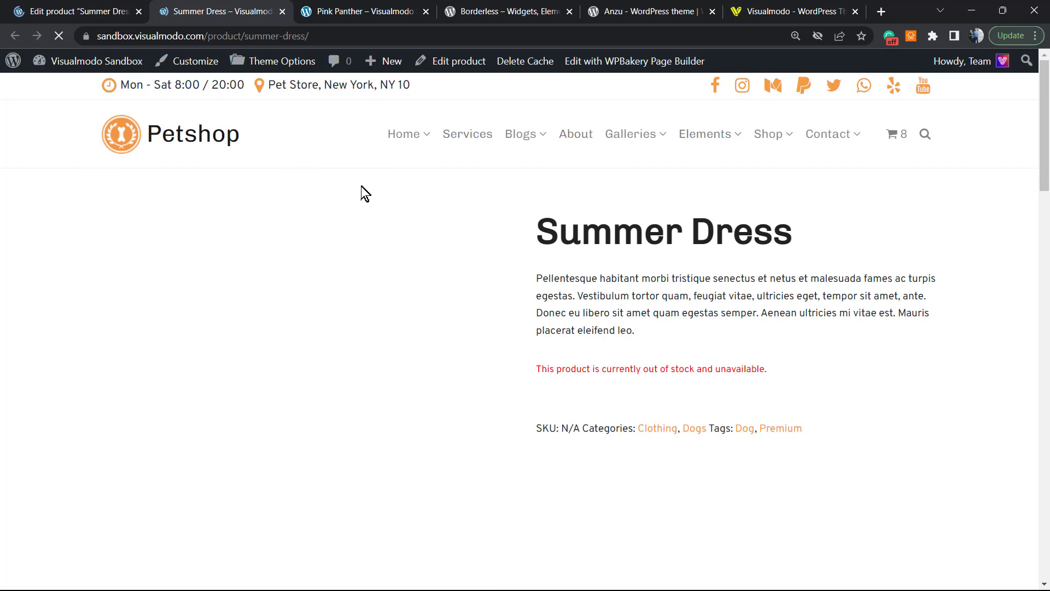
left_click(123, 11)
Look through the Shipping, Linked Products and Advanced sections, returning to Inventory
scroll(304, 313, "down", 7)
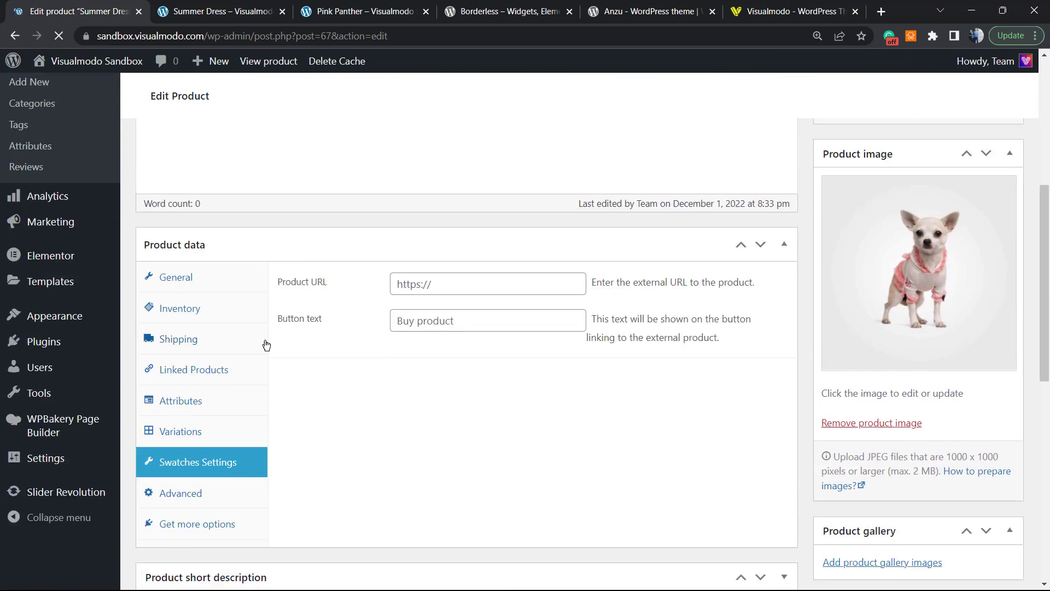
scroll(321, 260, "up", 3)
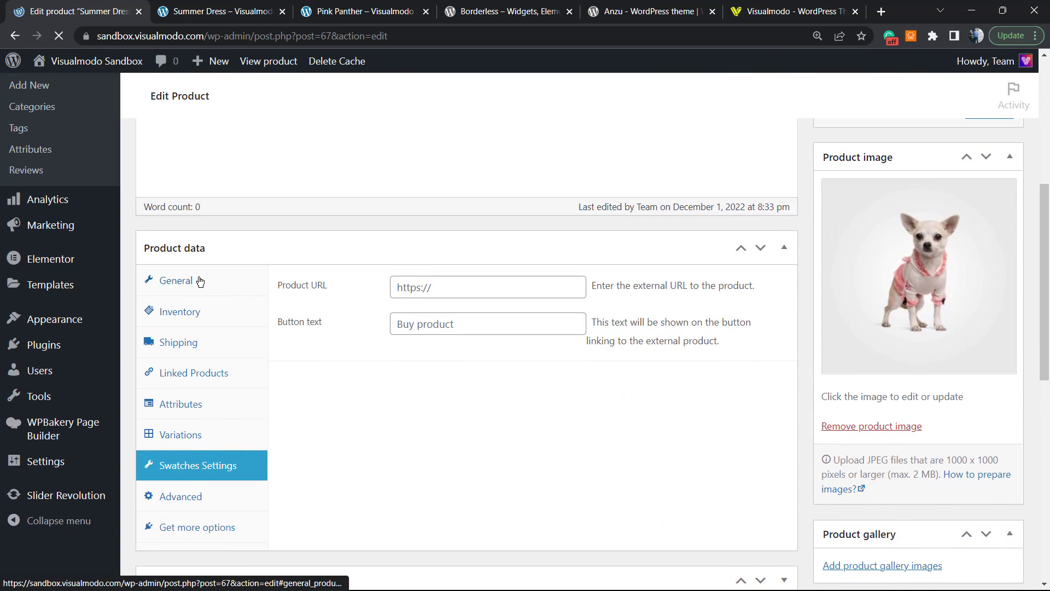
scroll(326, 324, "up", 6)
scroll(303, 334, "down", 7)
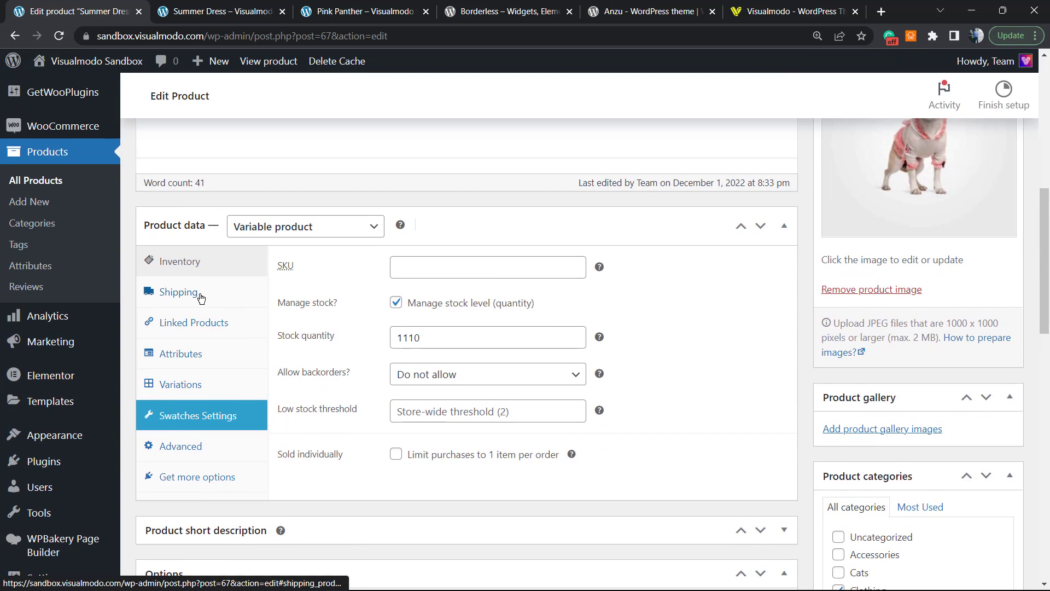
left_click(201, 297)
left_click(222, 323)
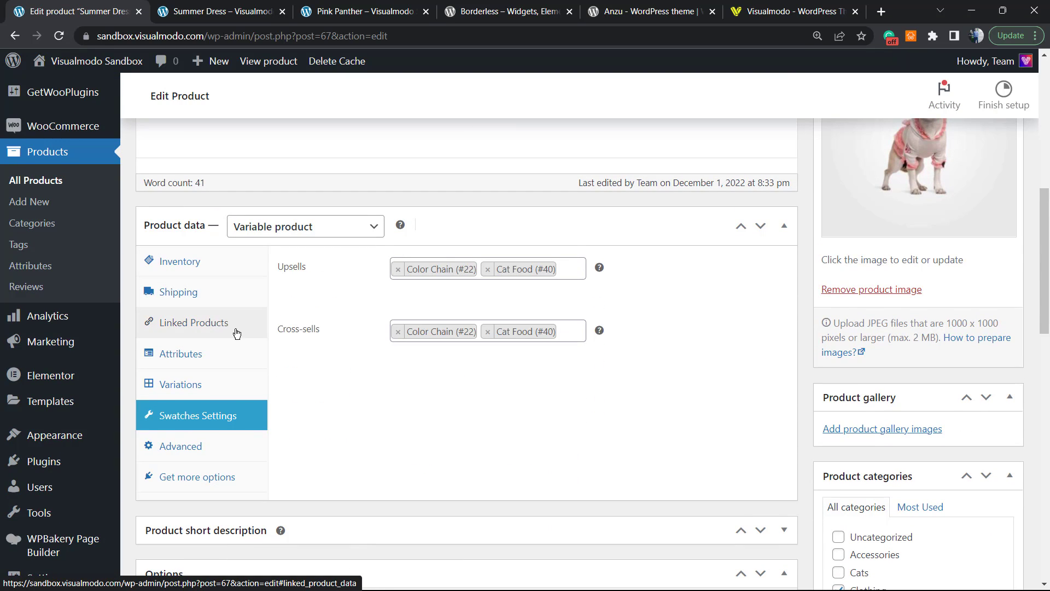
left_click(201, 455)
left_click(218, 269)
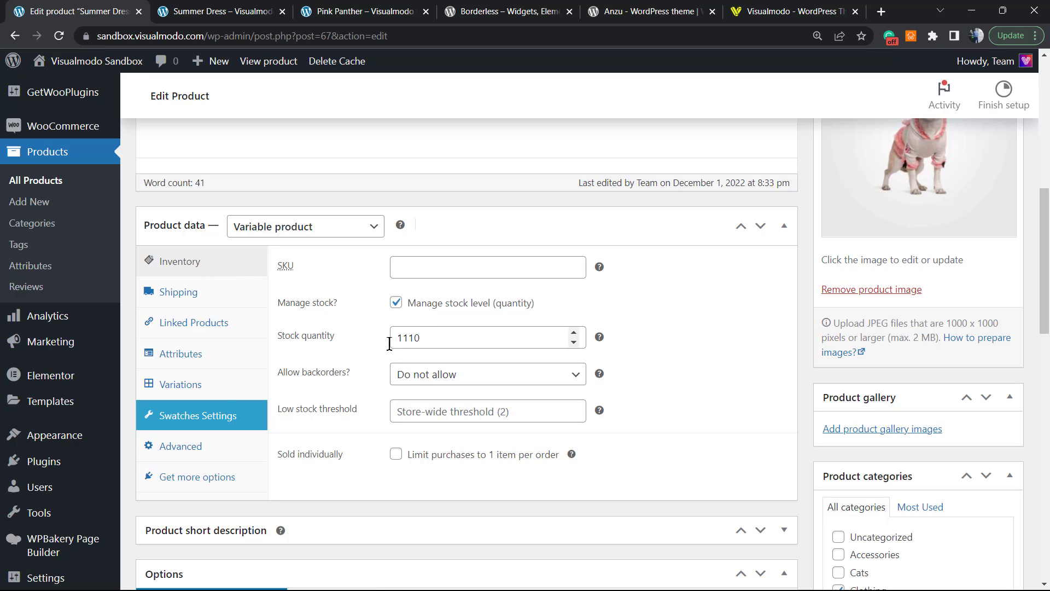
Browse Shipping, Linked Products, Attributes, Variations, Attributes again, then Advanced product data
left_click(182, 301)
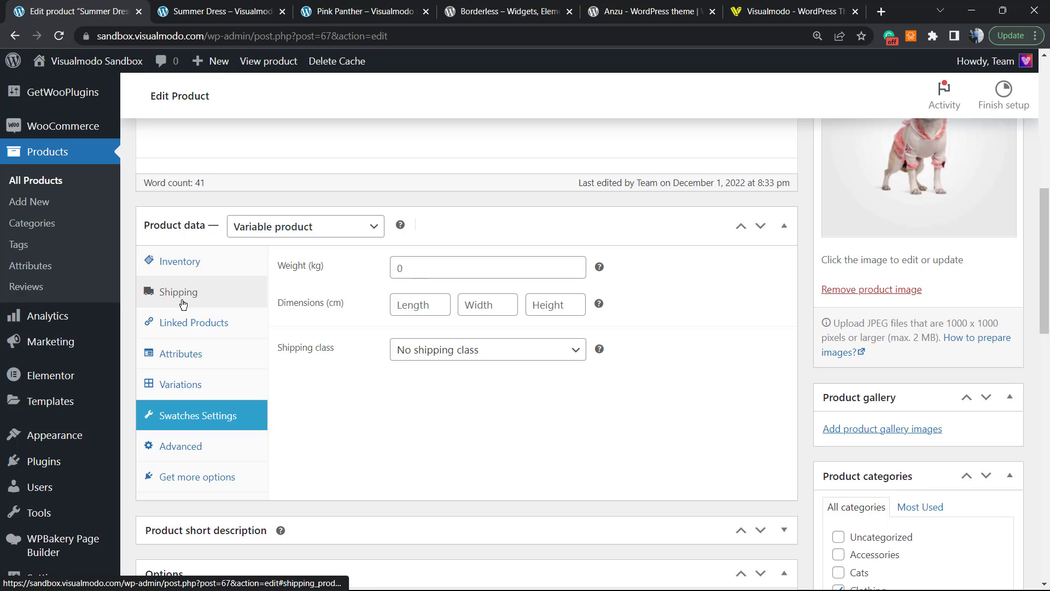
left_click(213, 324)
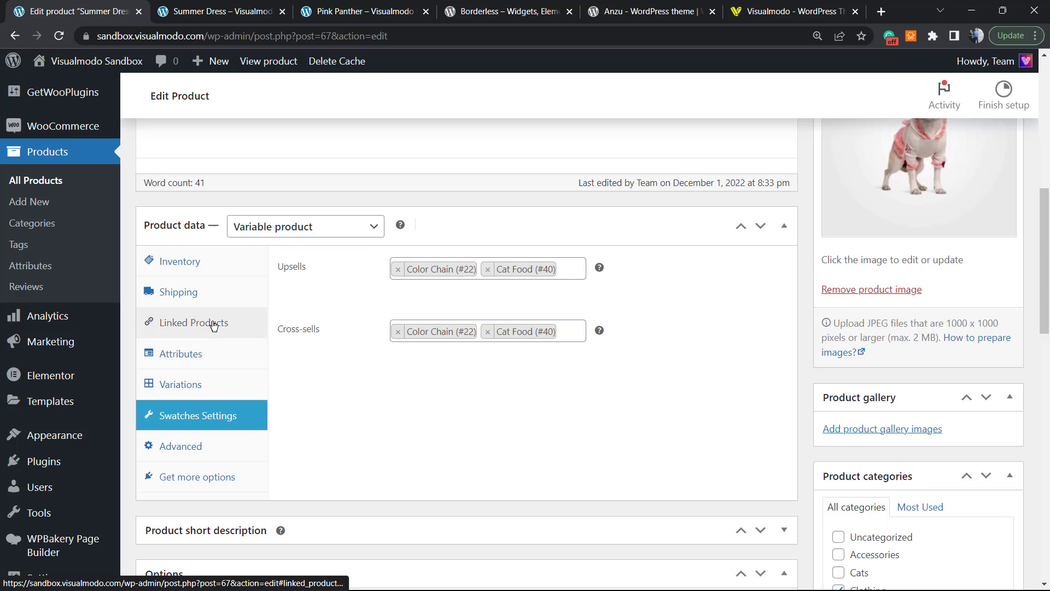
left_click(225, 359)
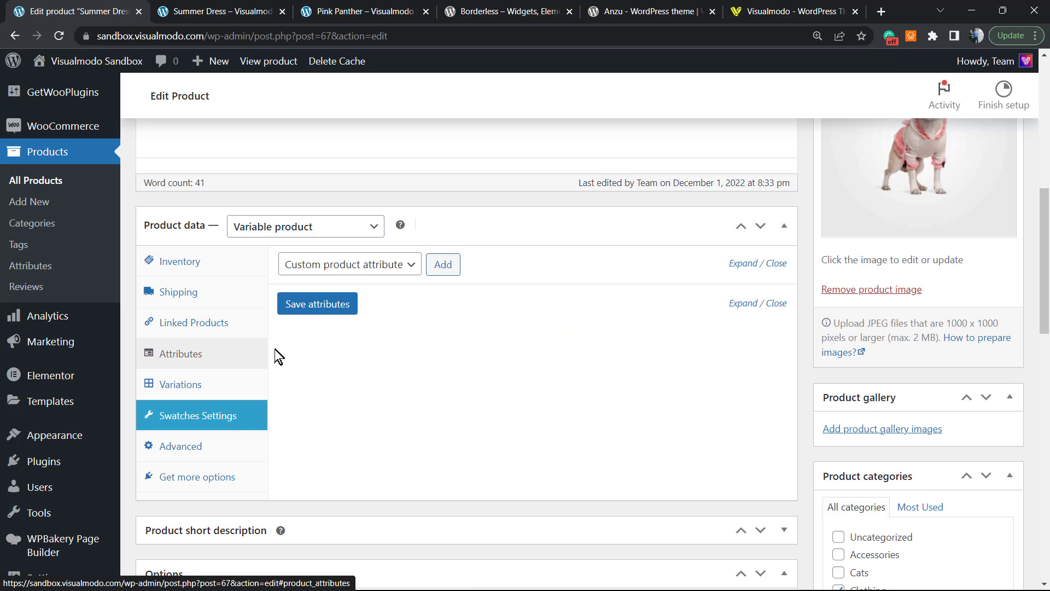
scroll(344, 398, "down", 1)
scroll(342, 398, "up", 1)
scroll(342, 398, "up", 1)
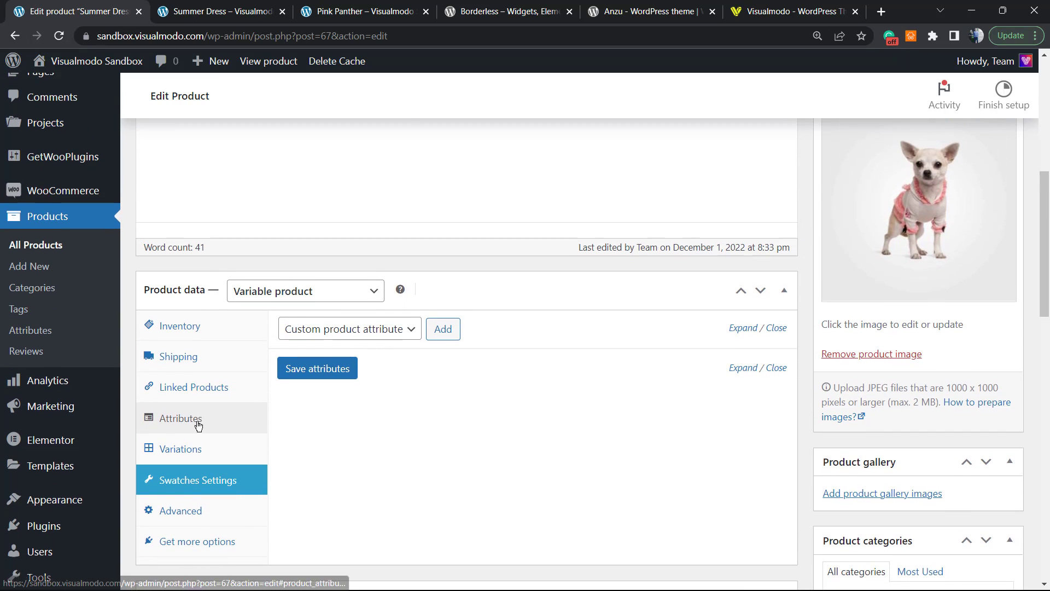
scroll(196, 428, "down", 1)
left_click(222, 383)
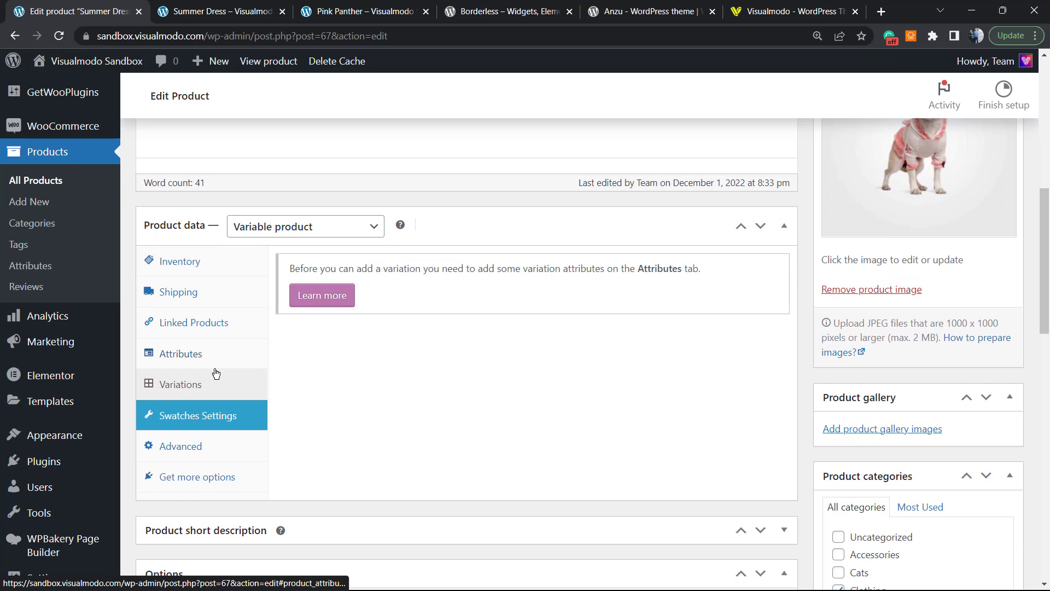
left_click(215, 370)
left_click(225, 449)
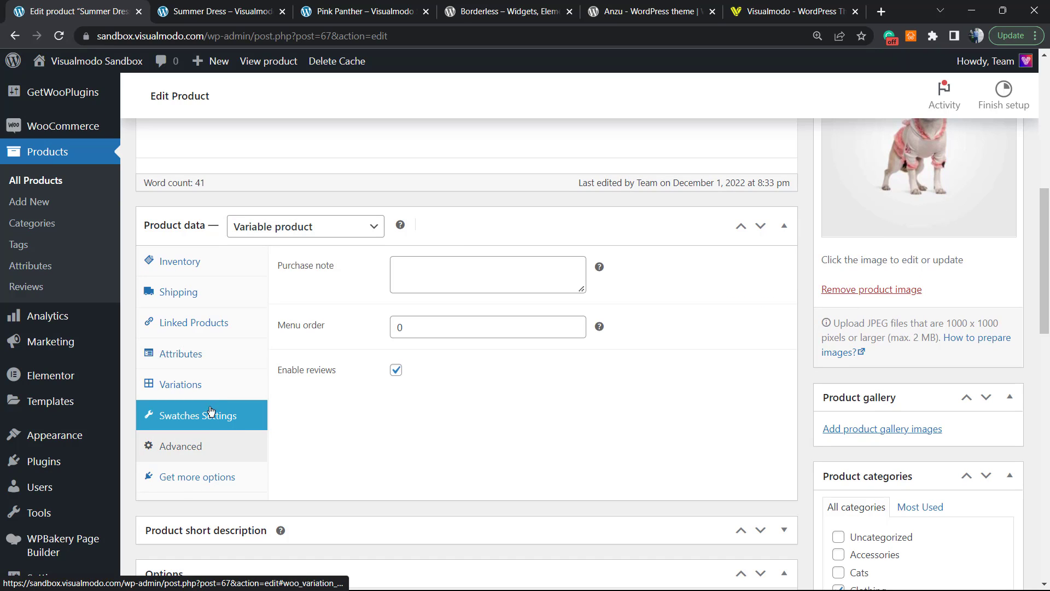
Choose the Color attribute in Attributes and add it to Summer Dress
left_click(215, 362)
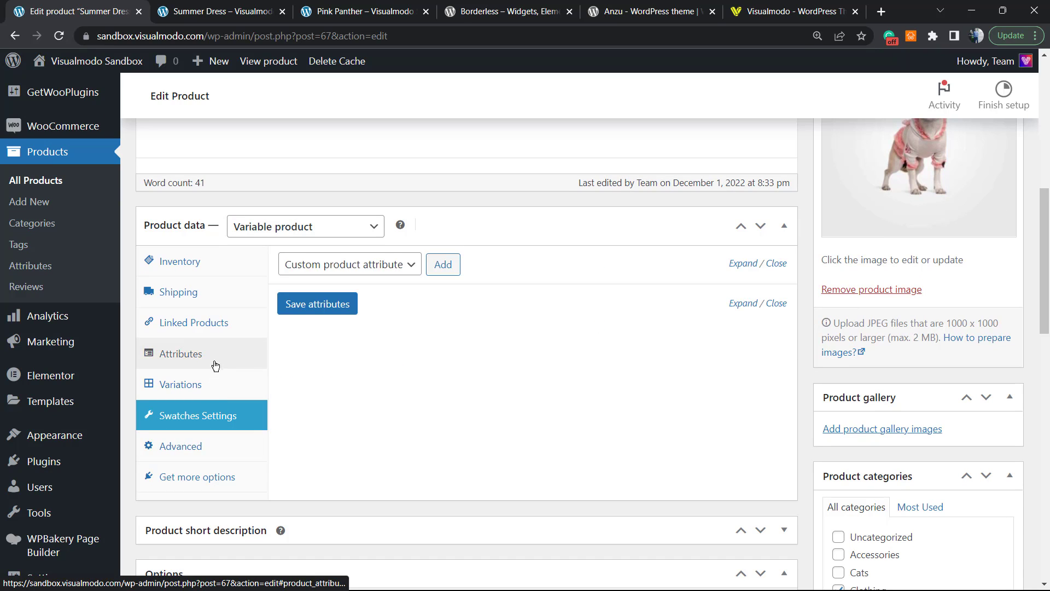
left_click(382, 266)
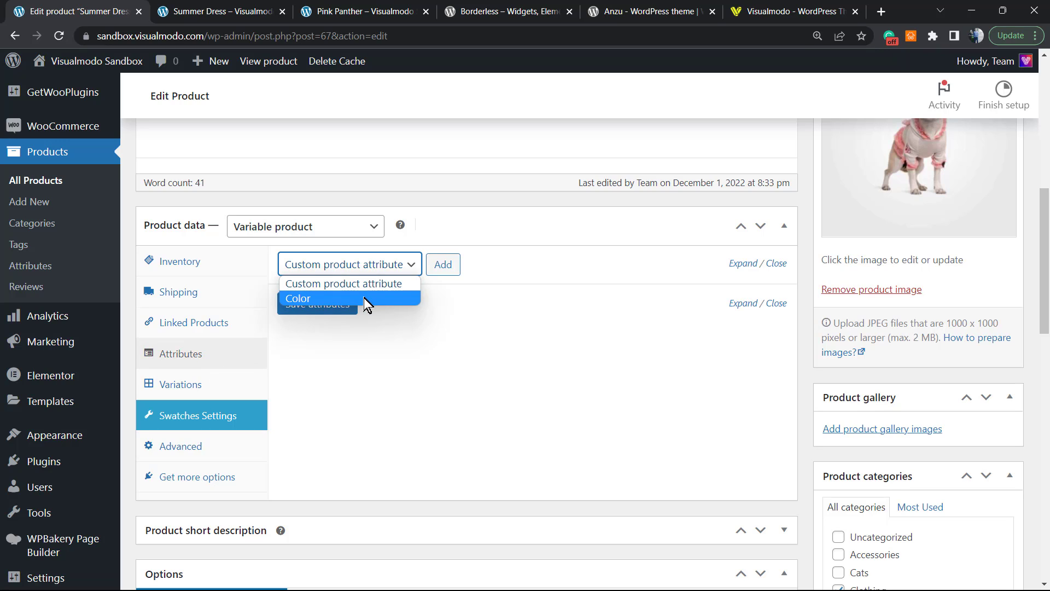
left_click(364, 300)
left_click(212, 388)
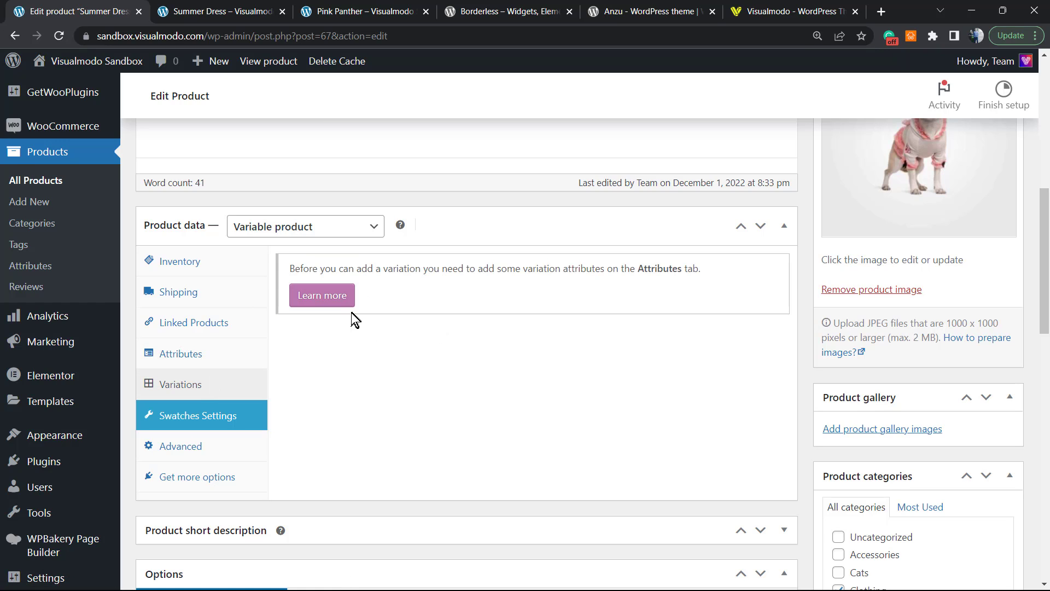
left_click(218, 362)
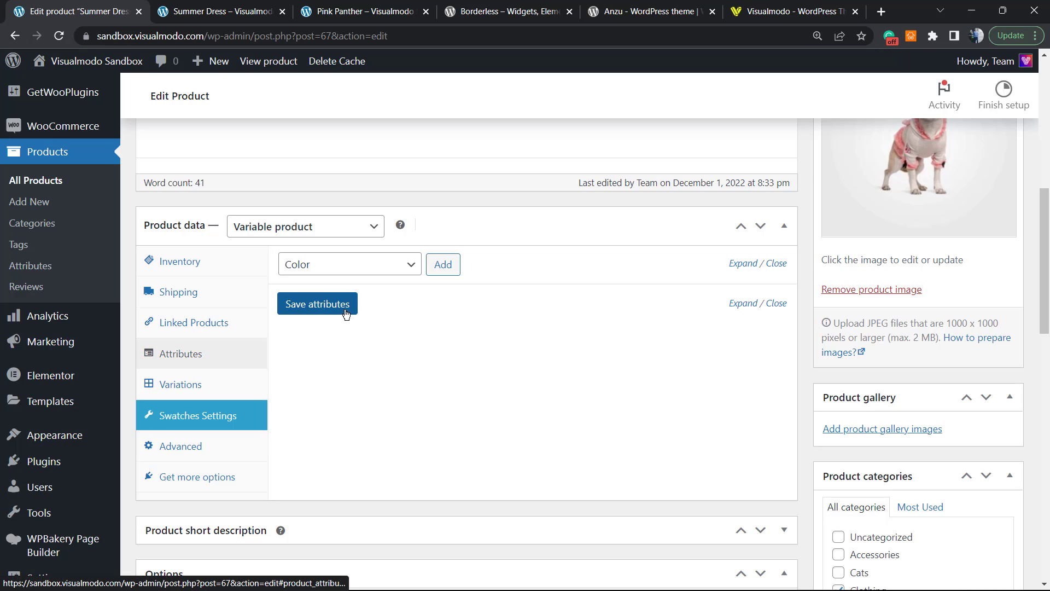
left_click(346, 310)
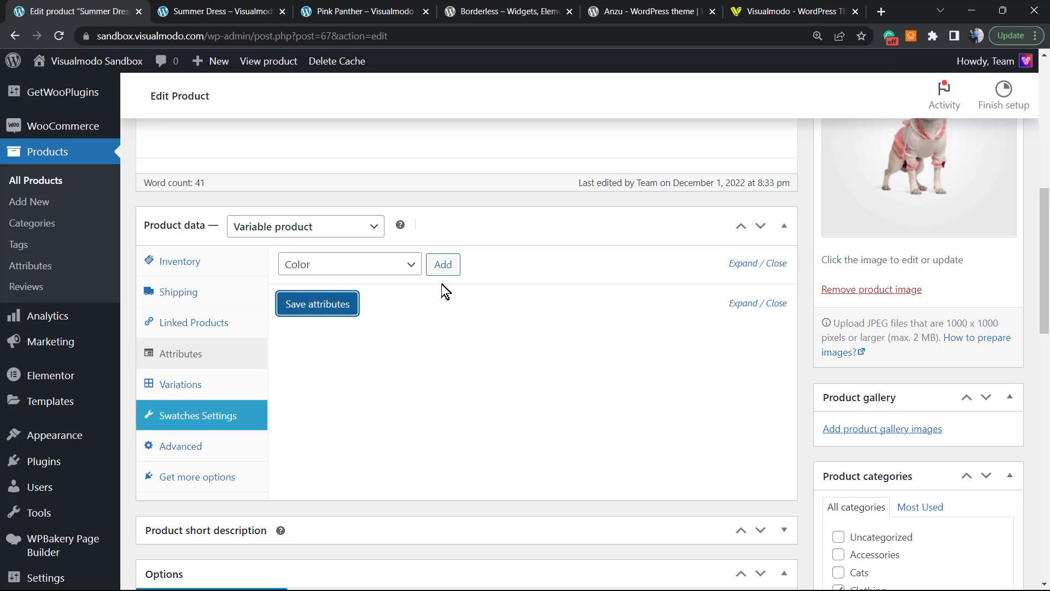
left_click(444, 267)
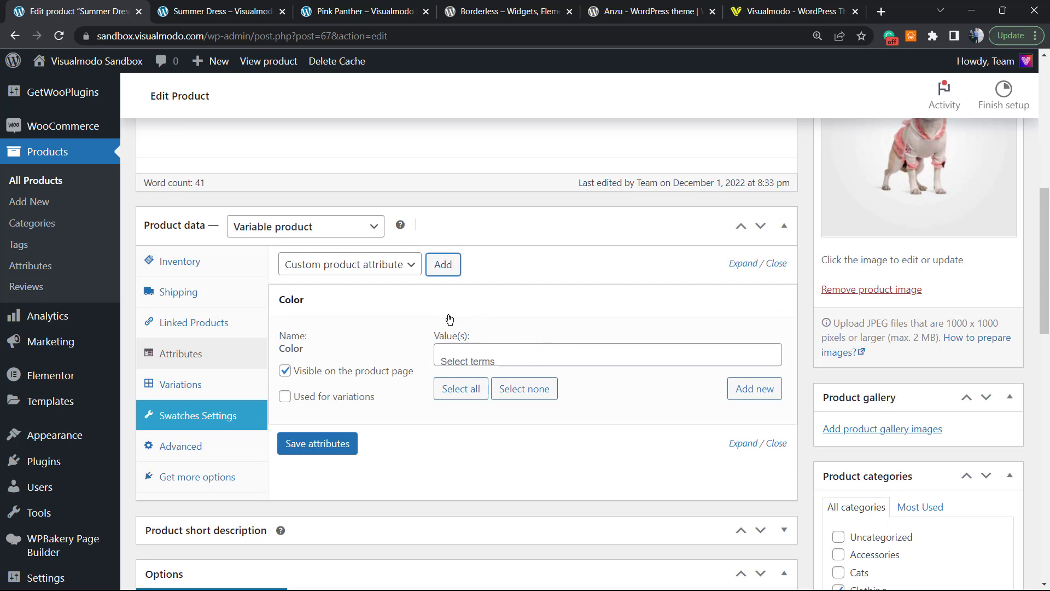
Give Color the values Black, Blue, Green, Pink and White and save the attributes
left_click(505, 360)
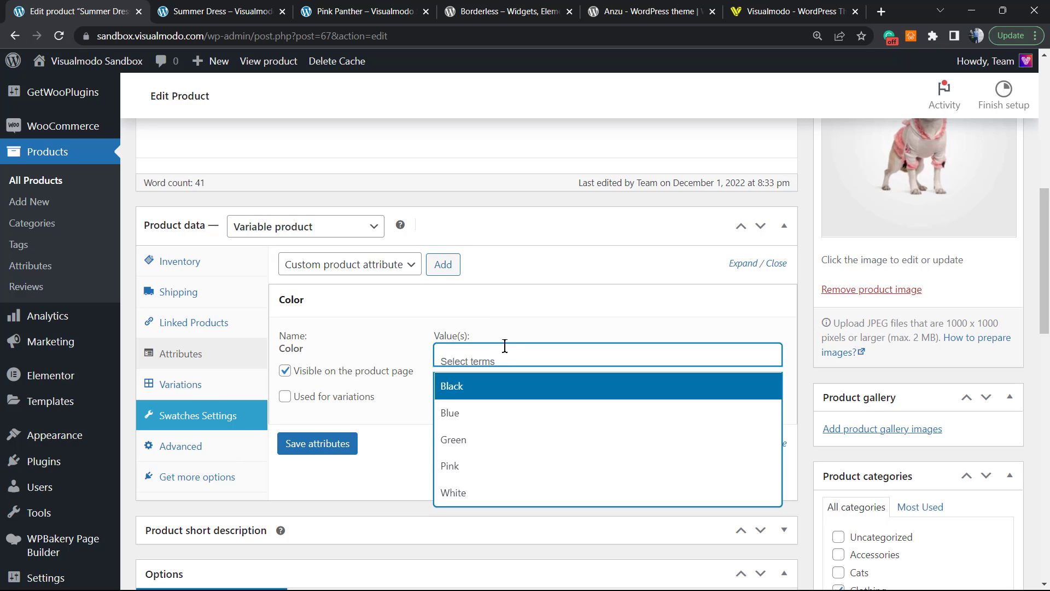
scroll(502, 343, "down", 1)
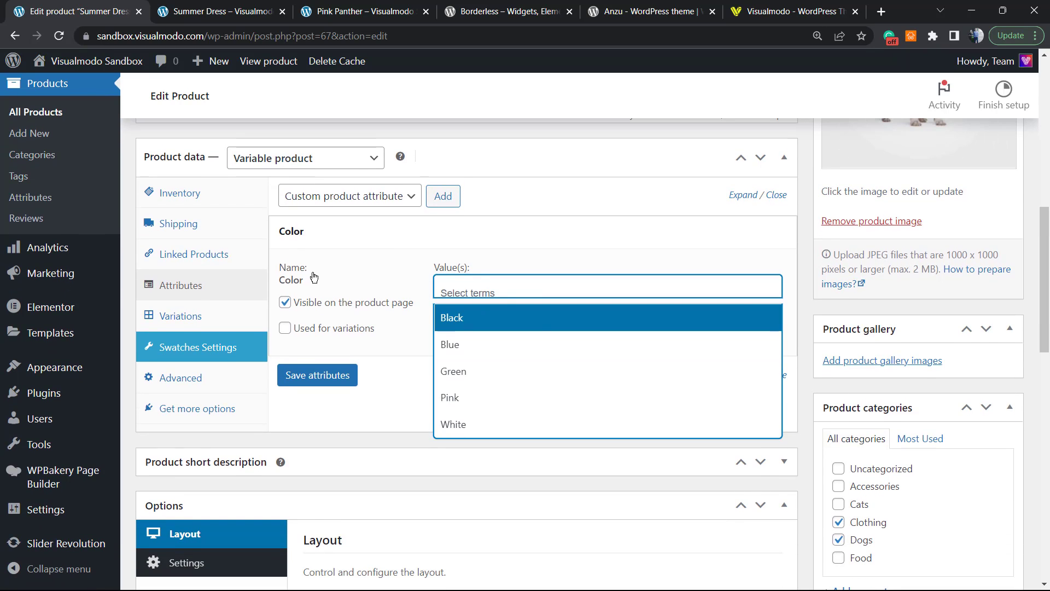
left_click(544, 320)
left_click(532, 286)
left_click(546, 343)
left_click(575, 284)
left_click(547, 371)
left_click(634, 290)
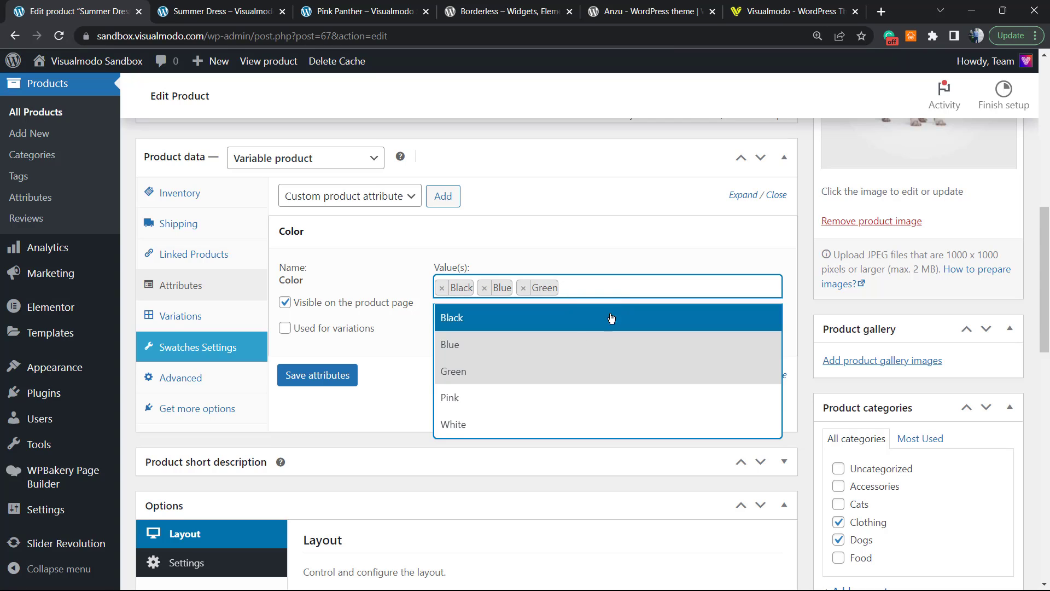
left_click(551, 395)
left_click(648, 286)
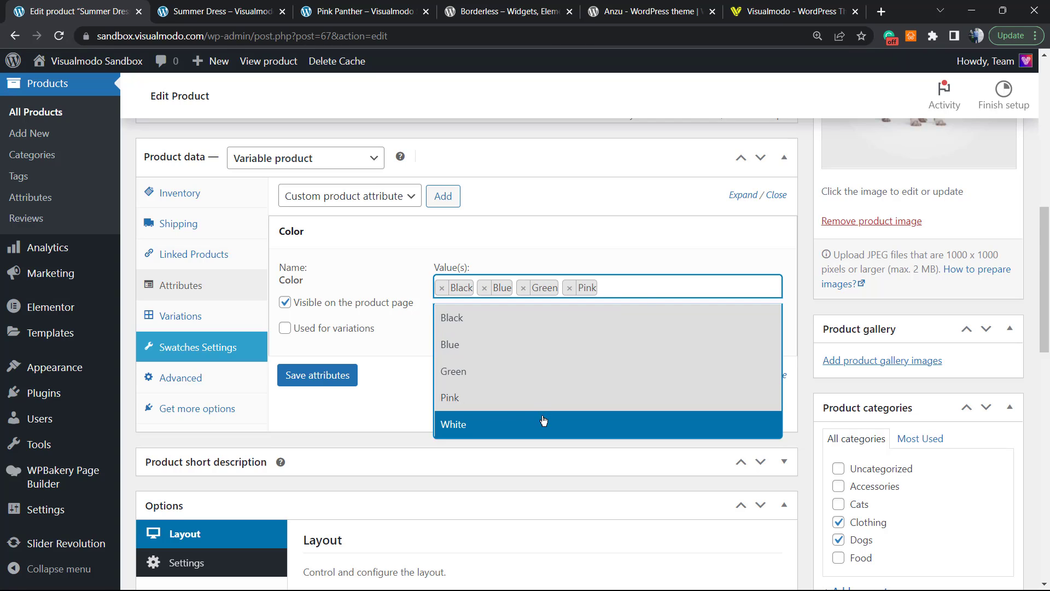
left_click(540, 423)
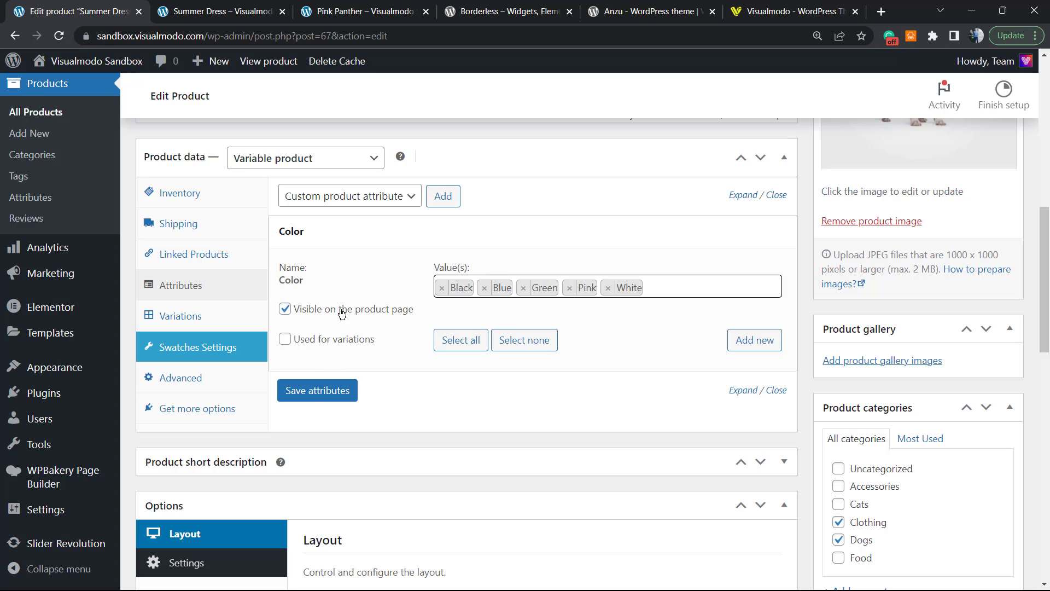
left_click_drag(398, 313, 364, 316)
left_click(331, 390)
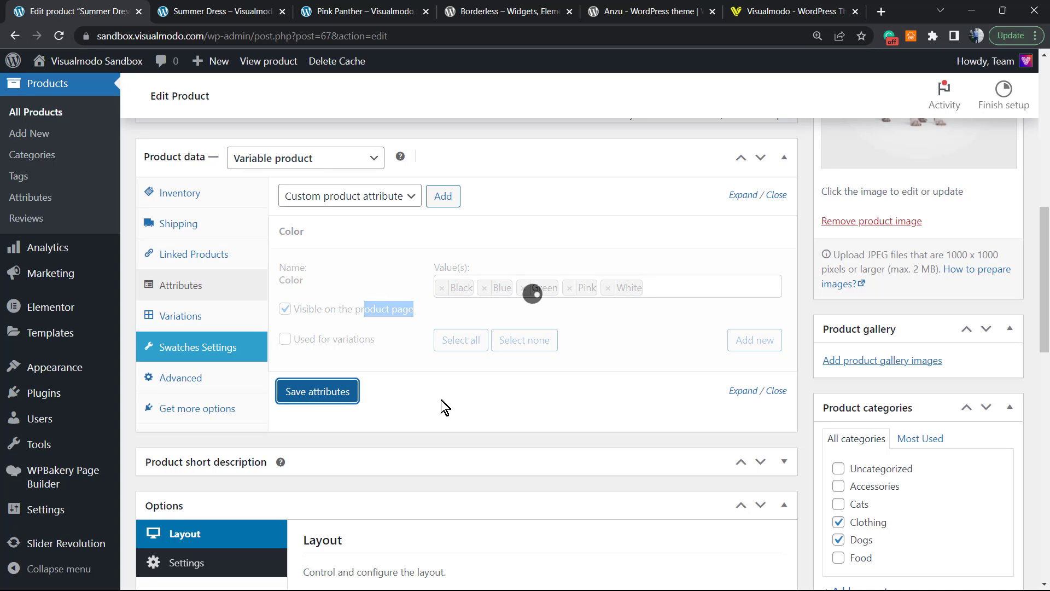
scroll(613, 343, "up", 10)
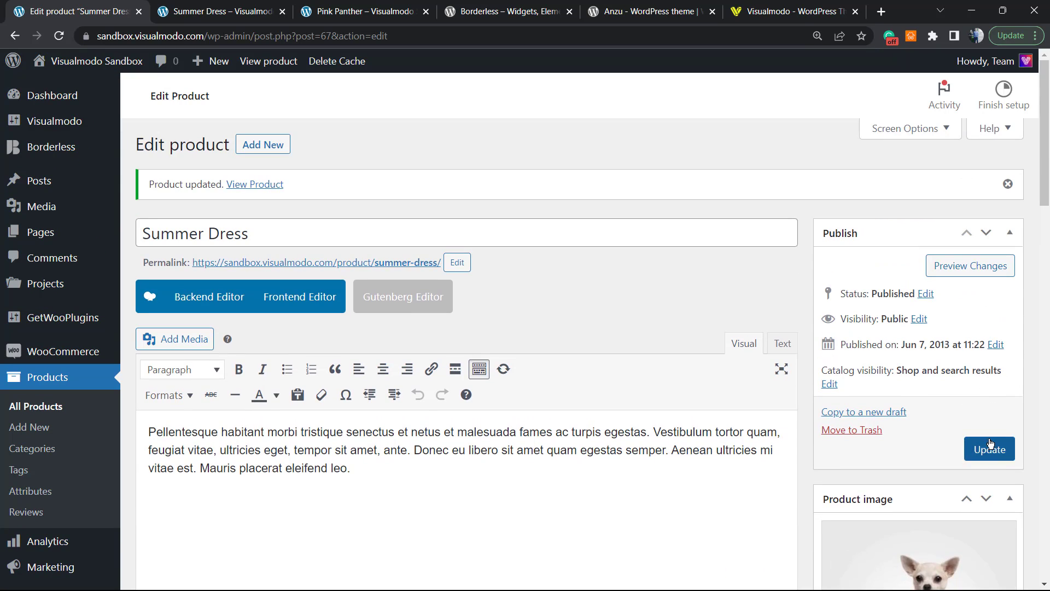
Update Summer Dress and reload its storefront page to check the changes
left_click(990, 447)
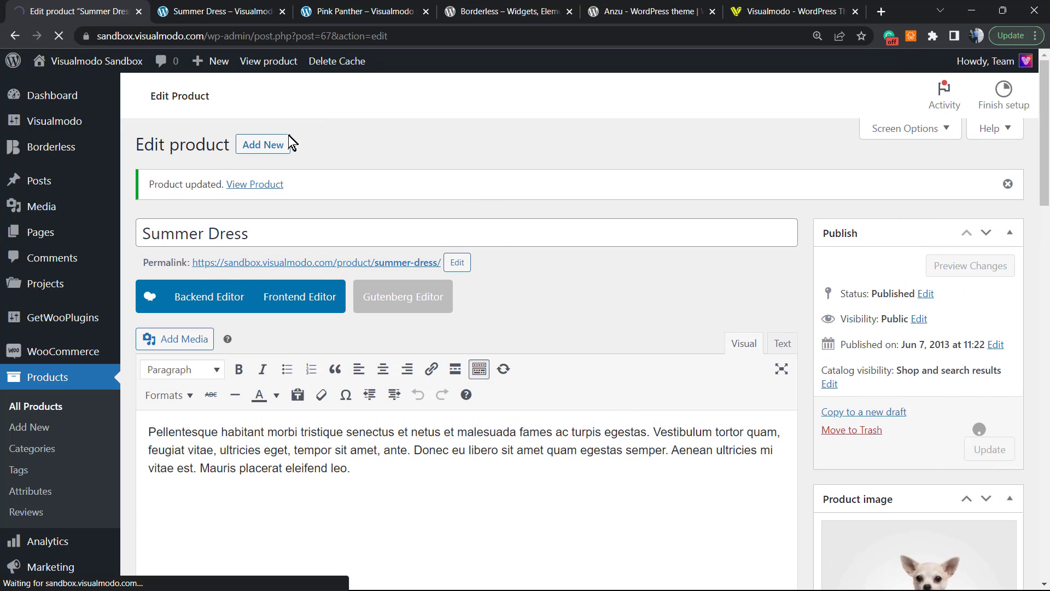
key("ctrl+Tab")
key("F5")
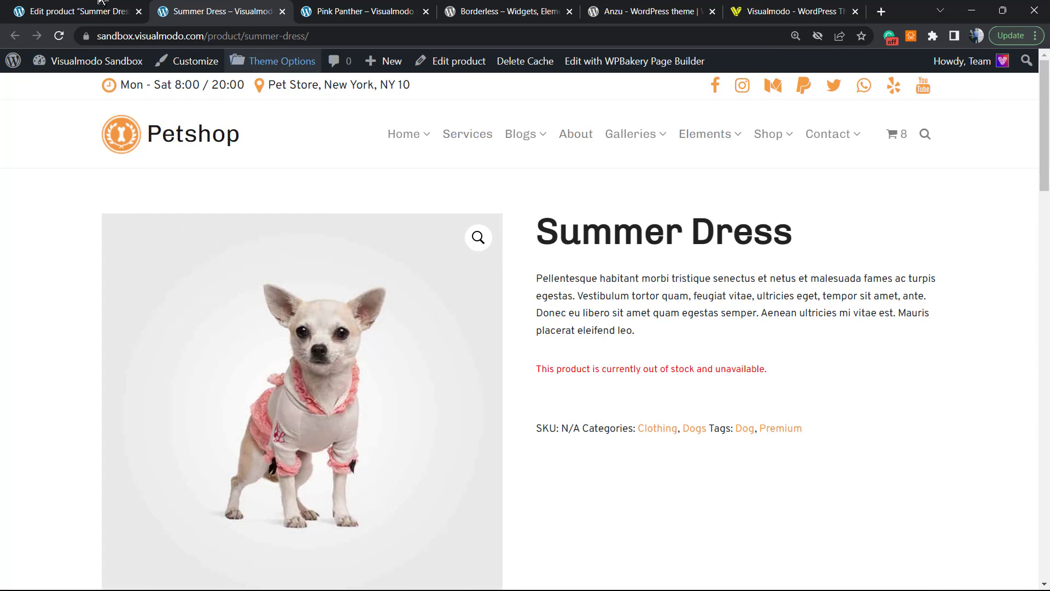
key("ctrl+shift+Tab")
Browse the Variations, Attributes, Shipping, Inventory, extensions and Advanced product data sections
scroll(346, 336, "down", 5)
scroll(346, 364, "down", 3)
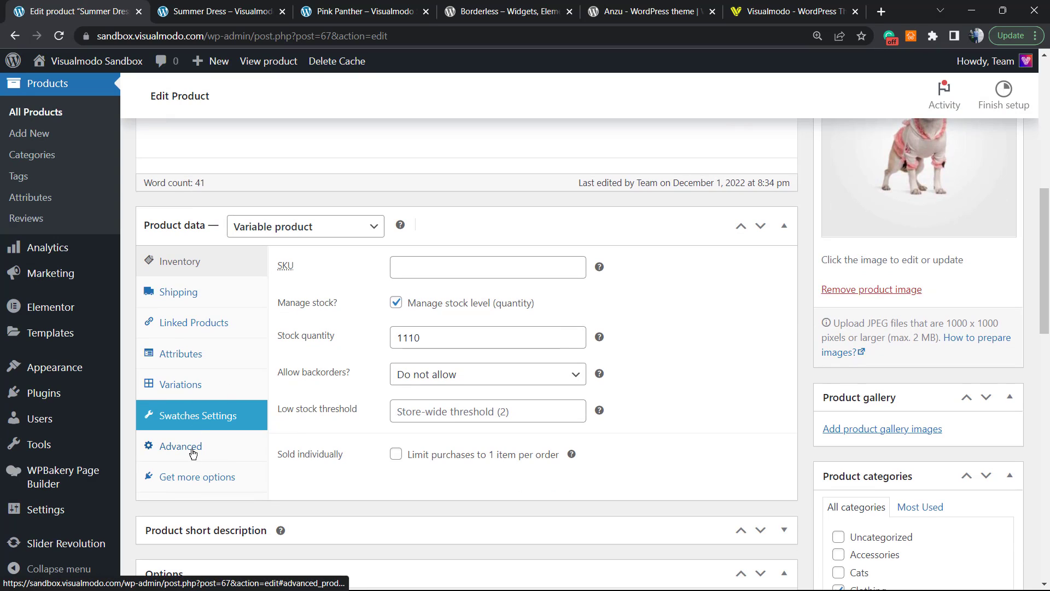
left_click(203, 391)
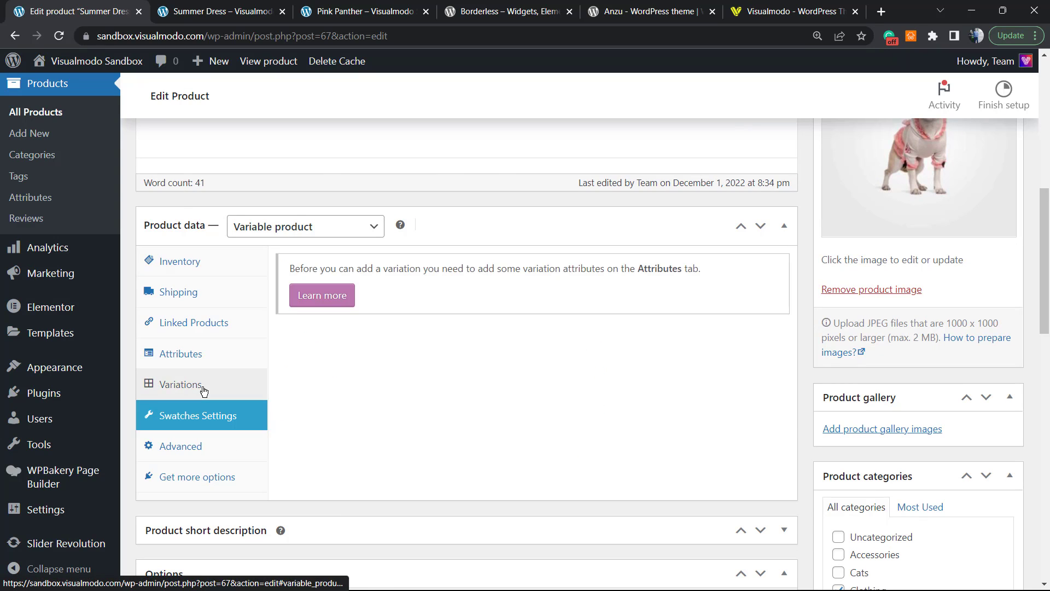
left_click(189, 355)
left_click(204, 294)
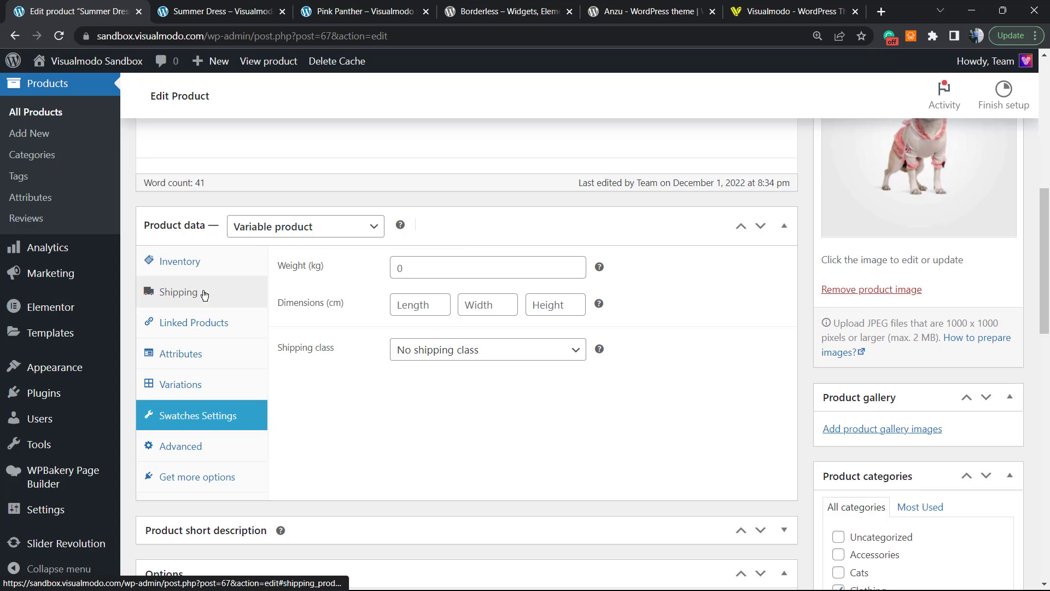
left_click(224, 263)
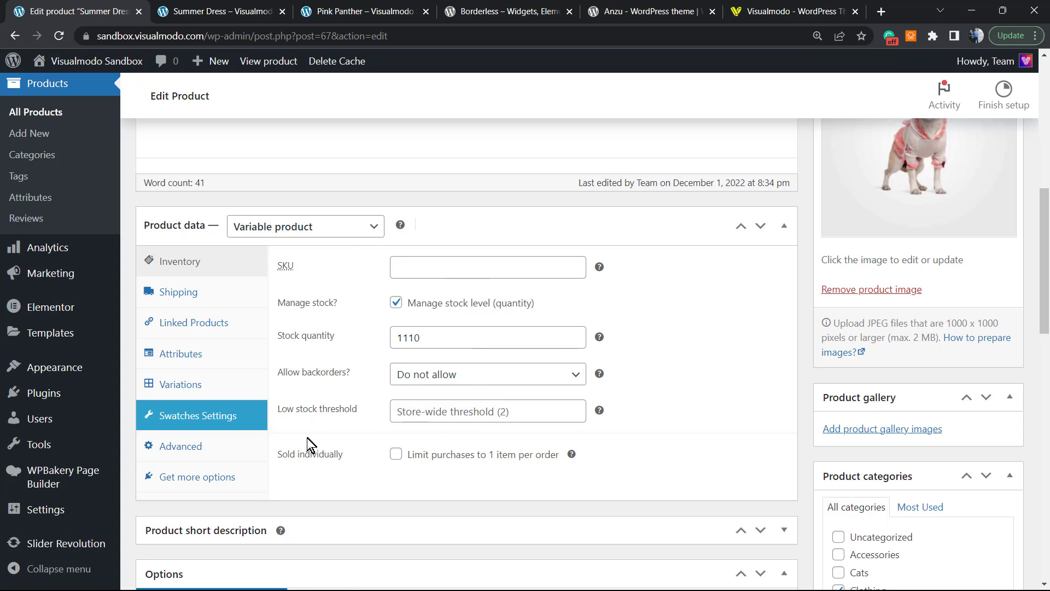
scroll(301, 445, "down", 1)
scroll(302, 444, "down", 1)
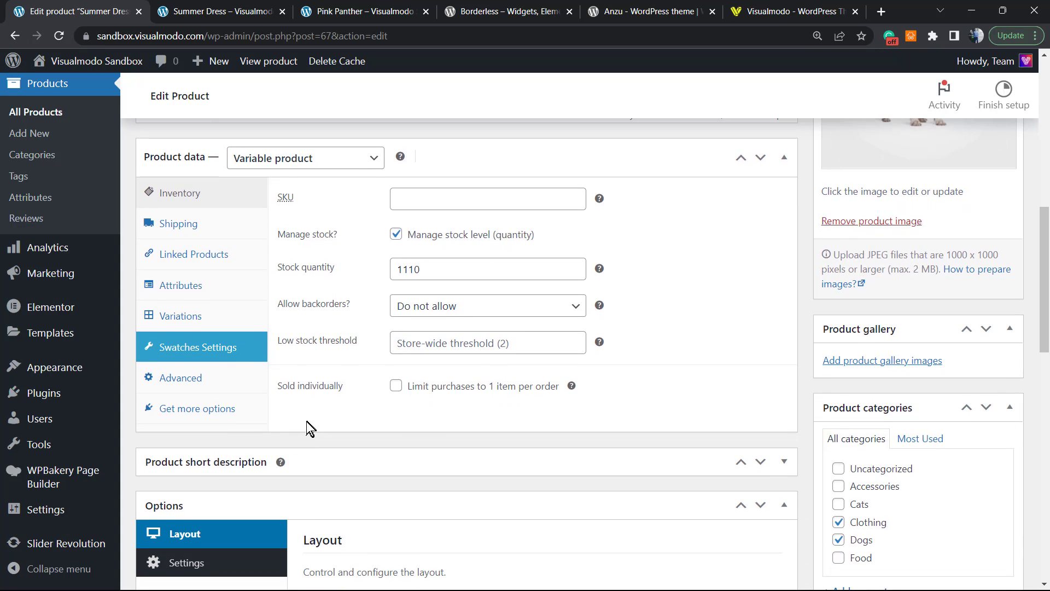
left_click(217, 412)
left_click(178, 377)
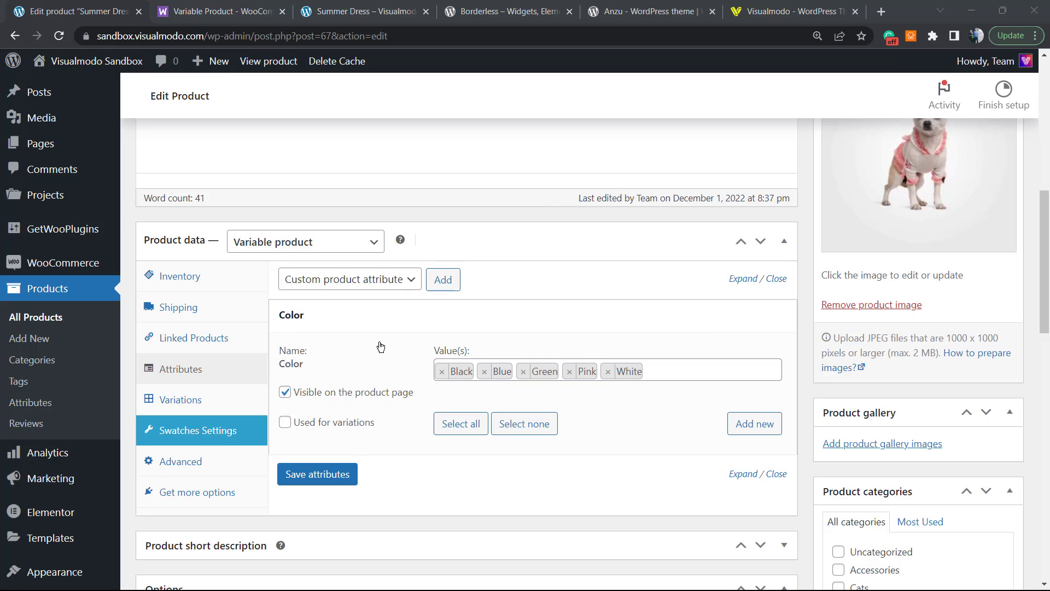
Mark Color as used for variations, then create variations from all attributes
left_click(285, 423)
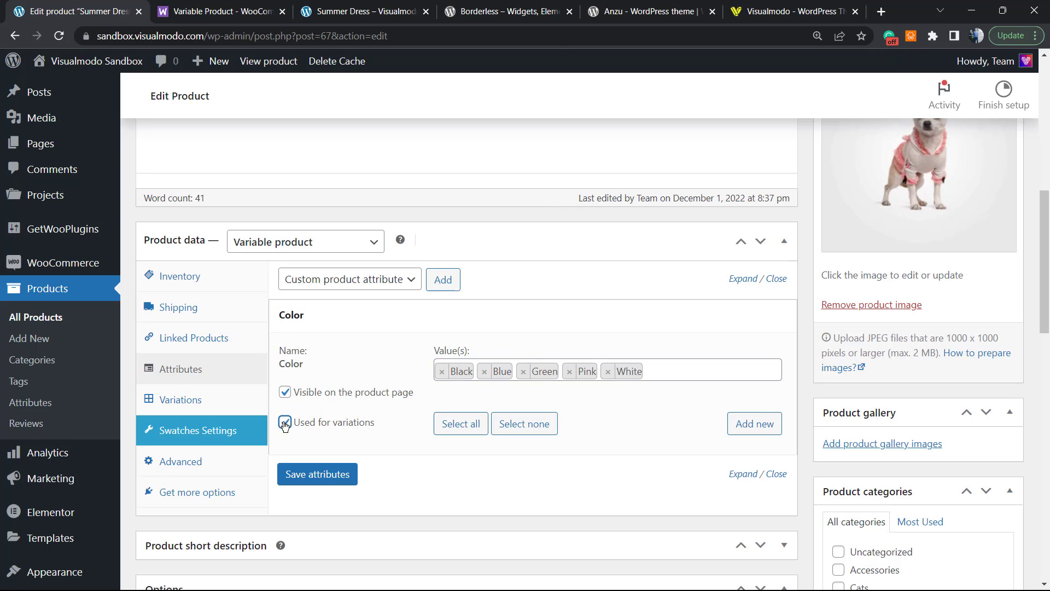
left_click(315, 475)
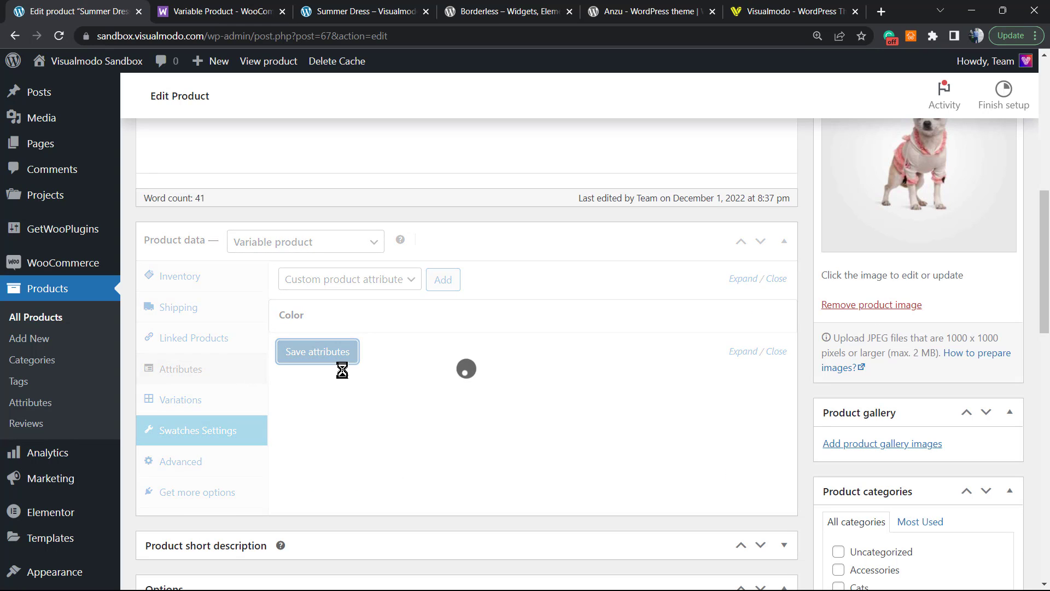
left_click(211, 402)
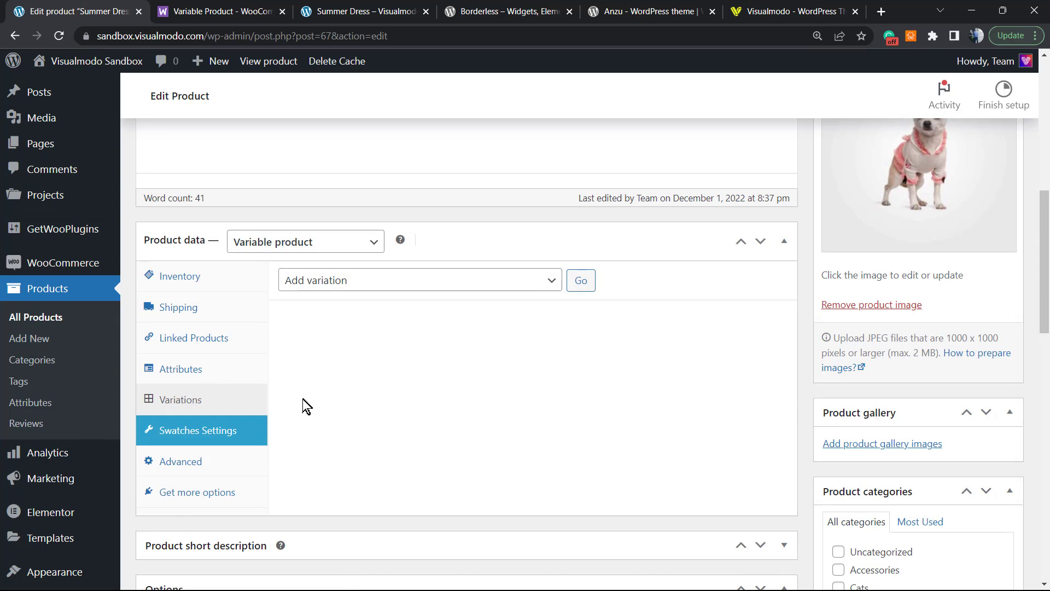
left_click(396, 287)
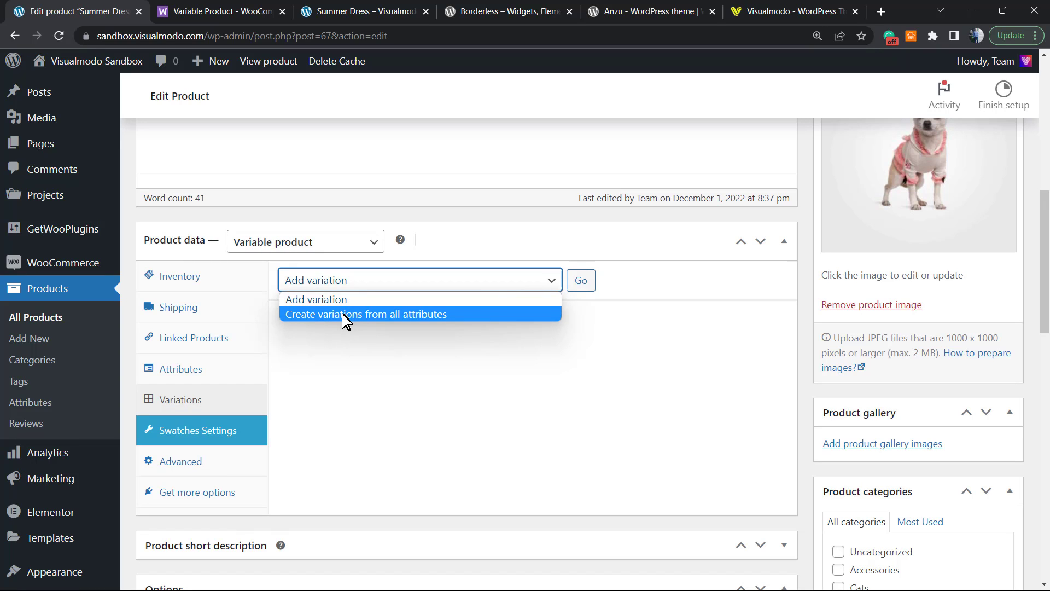
left_click(385, 317)
left_click(581, 281)
left_click(587, 143)
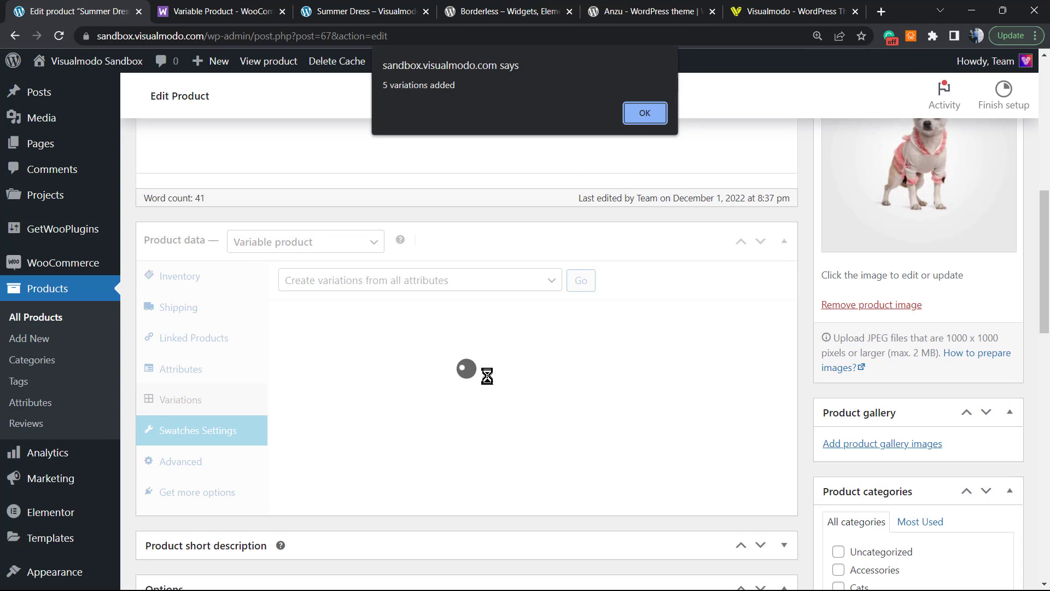
left_click(645, 113)
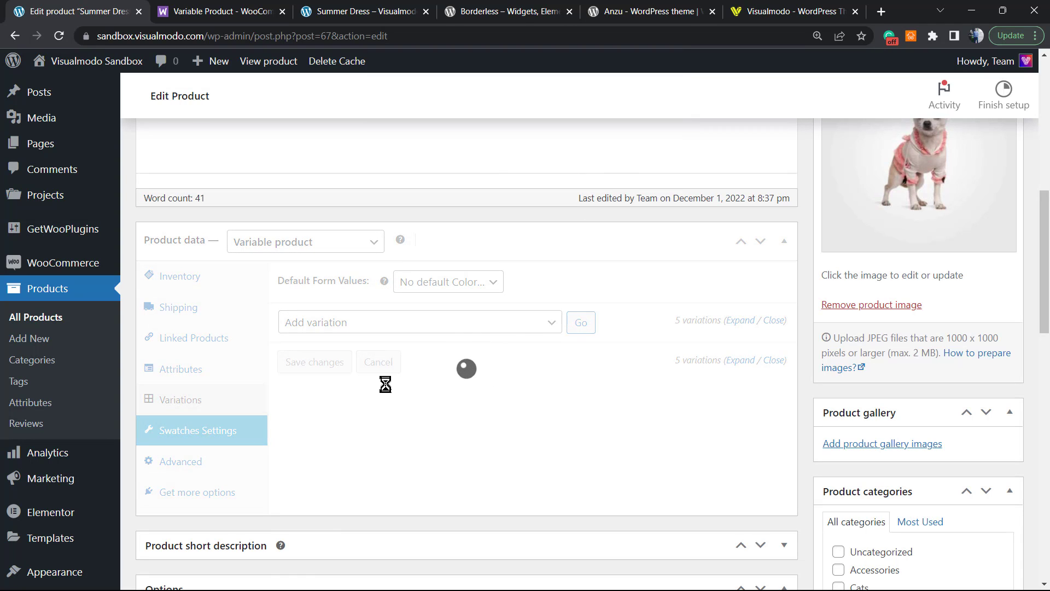
Save Summer Dress with its five new Black, Blue, Green, Pink and White variations
scroll(464, 387, "down", 1)
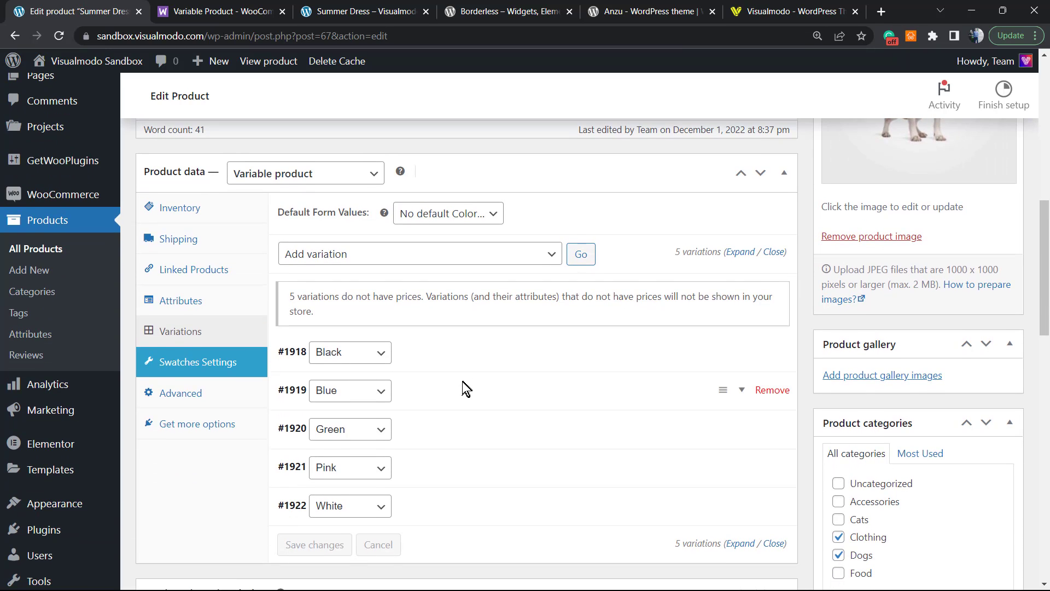
scroll(462, 384, "down", 2)
scroll(456, 383, "up", 2)
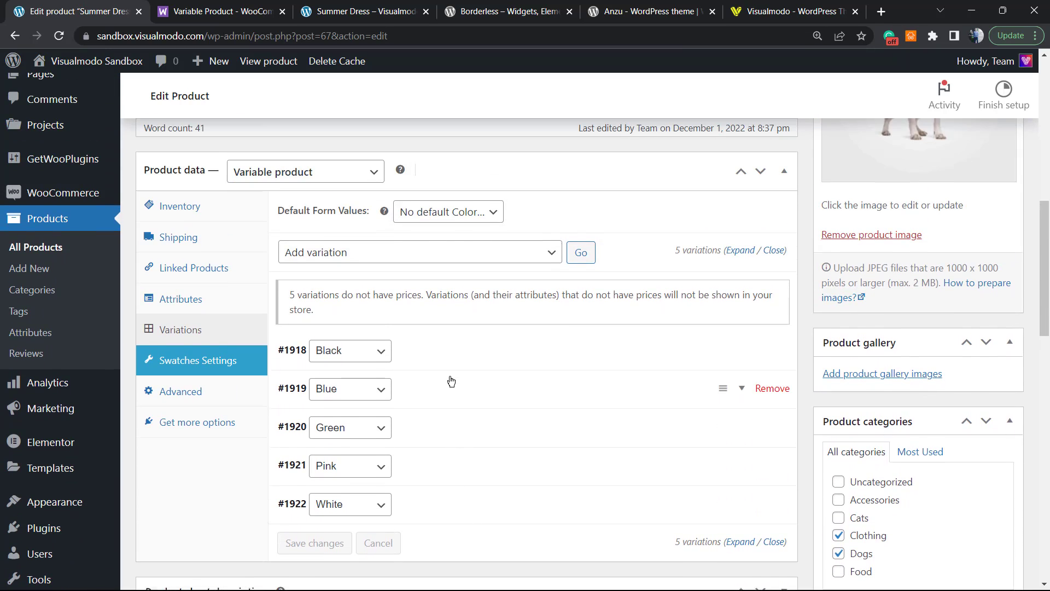
scroll(442, 381, "down", 1)
scroll(441, 380, "up", 1)
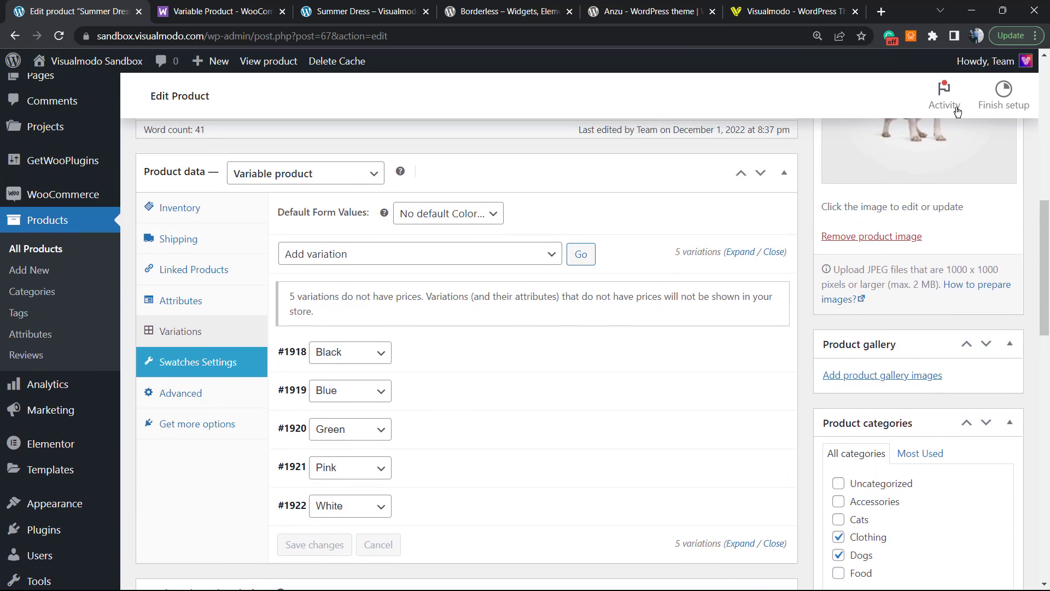
scroll(921, 246, "up", 2)
scroll(921, 245, "up", 6)
left_click(985, 481)
scroll(474, 365, "down", 5)
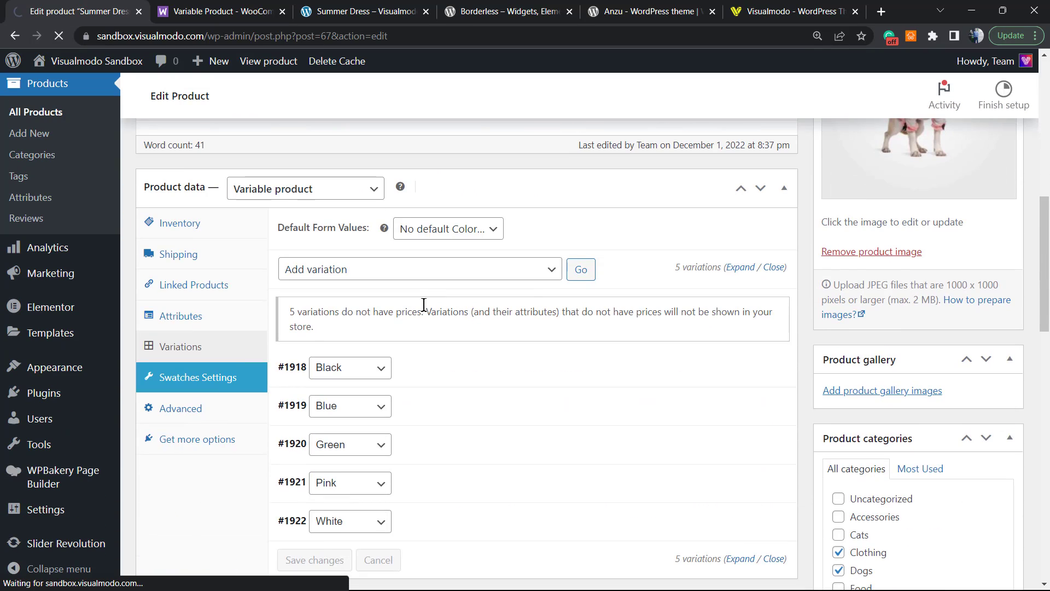
Close the variable product docs tab and reload Summer Dress to see its out-of-stock notice
left_click(276, 9)
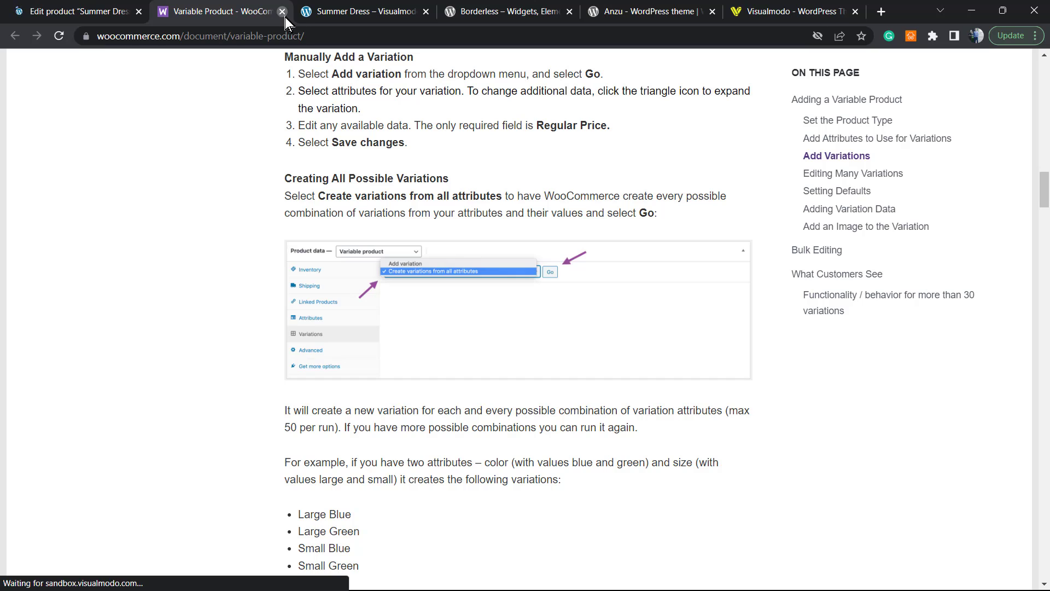
left_click(283, 11)
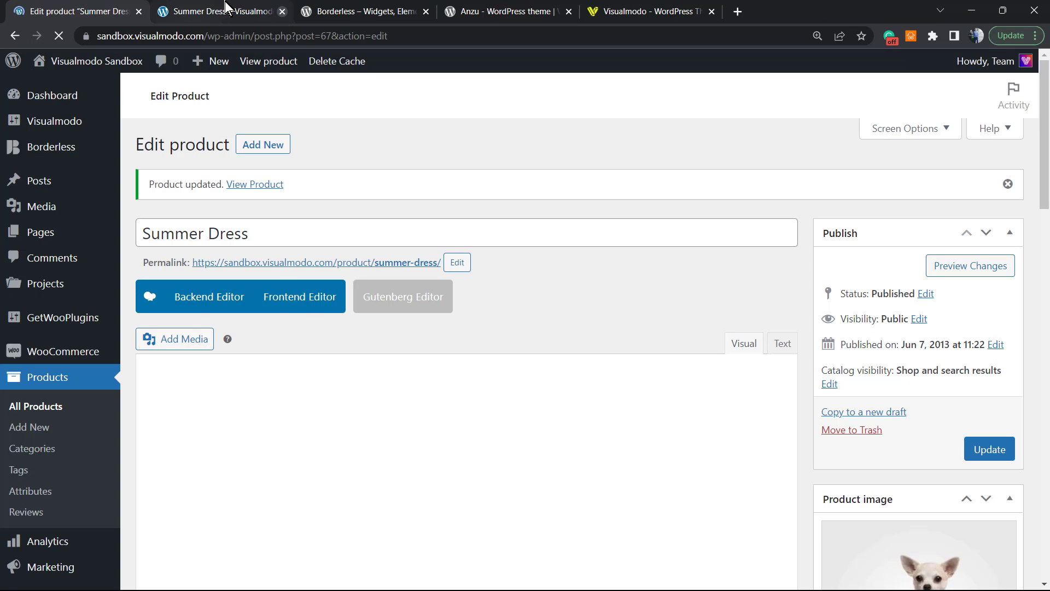
left_click(257, 13)
left_click(323, 11)
left_click(234, 10)
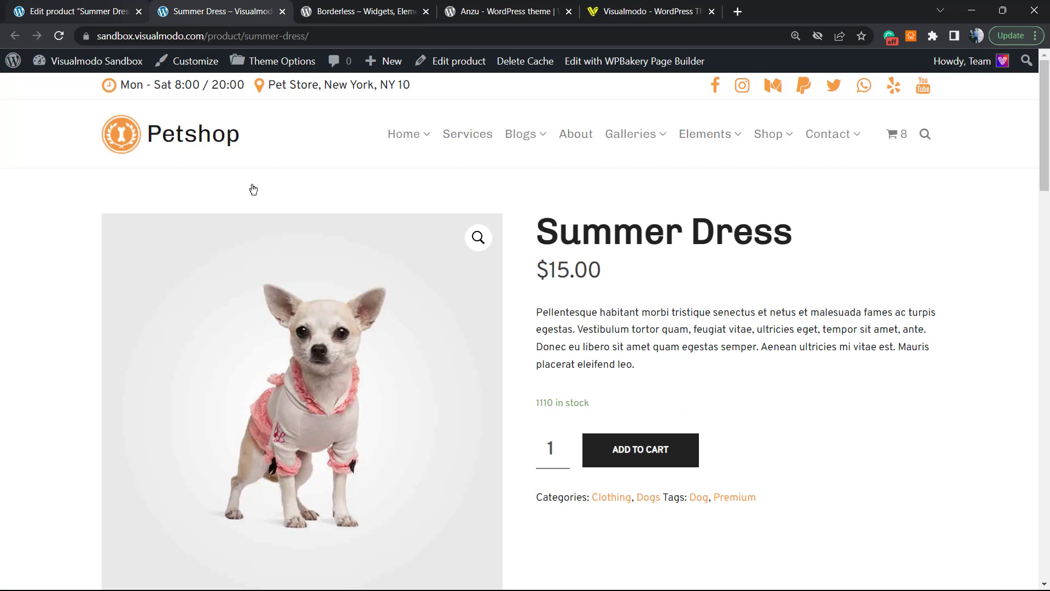
key("F5")
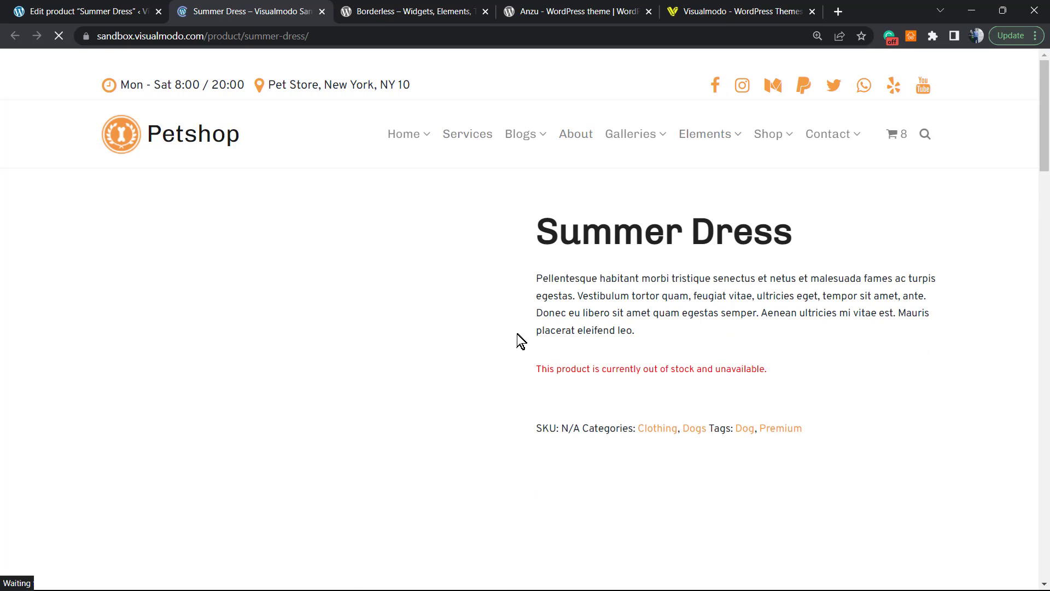
triple_click(565, 369)
Set the Black variation's regular price to 11
left_click(82, 11)
scroll(356, 356, "down", 15)
scroll(392, 375, "up", 2)
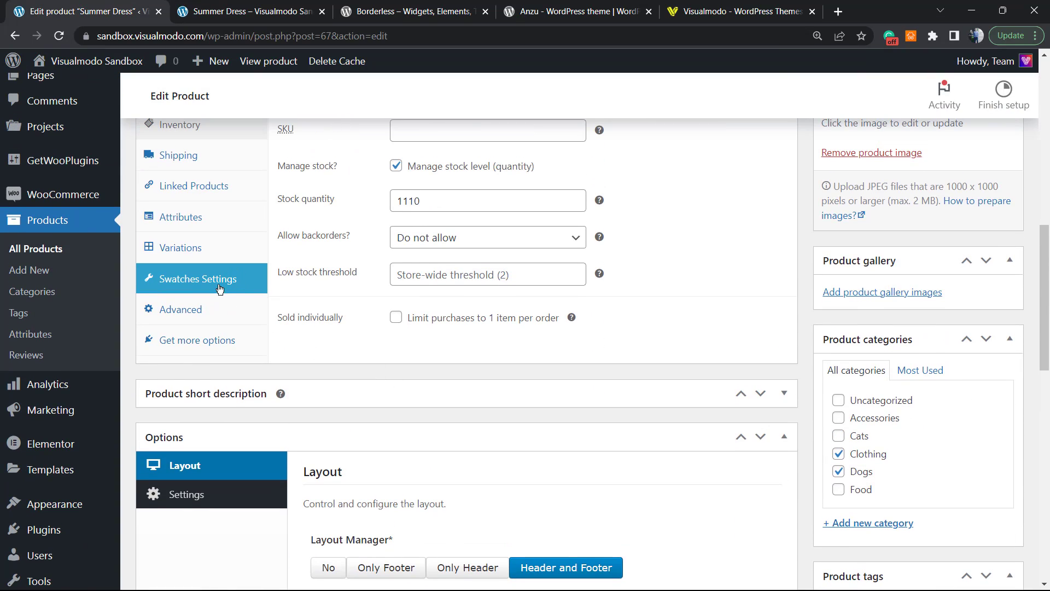
left_click(218, 254)
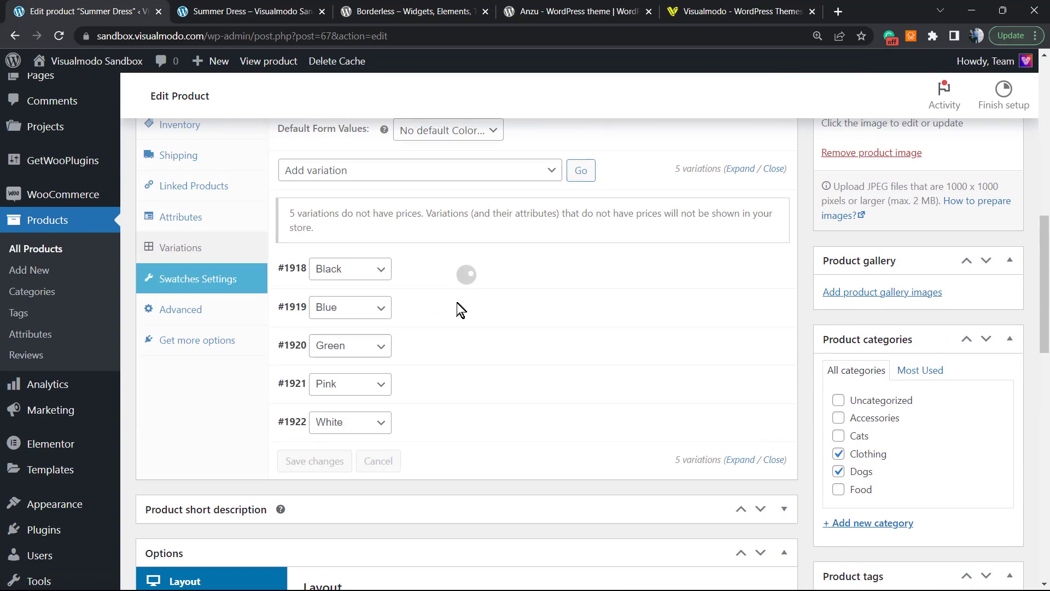
left_click(466, 274)
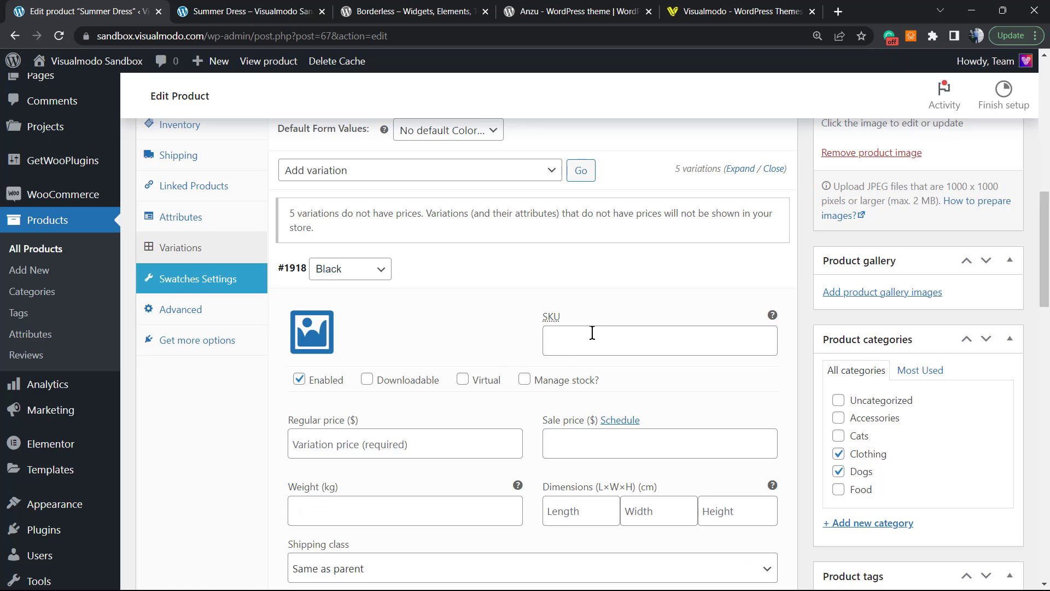
left_click(593, 333)
scroll(366, 405, "down", 1)
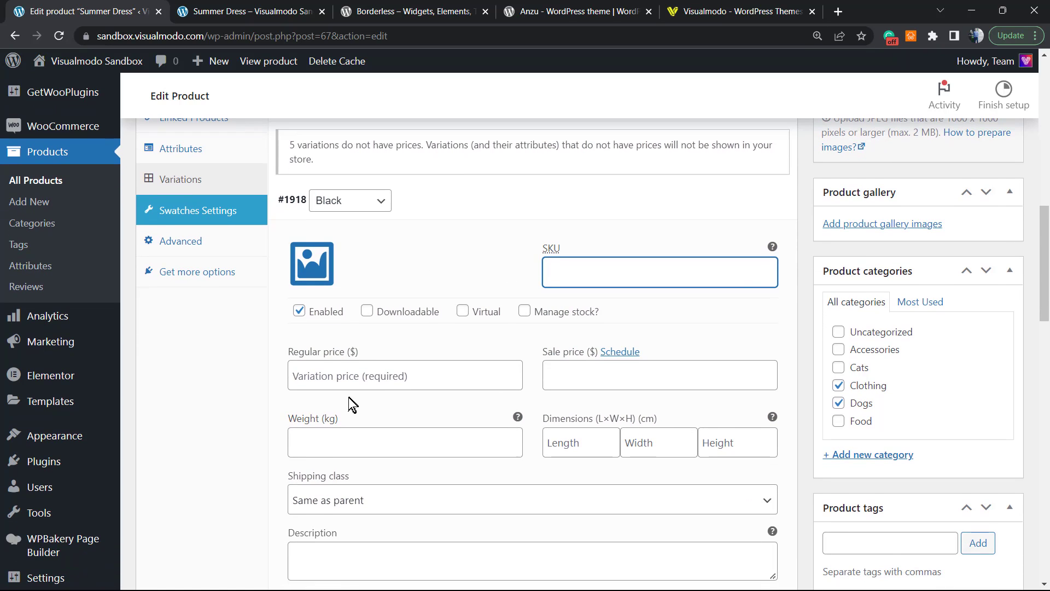
left_click(344, 377)
type("11")
scroll(452, 415, "down", 1)
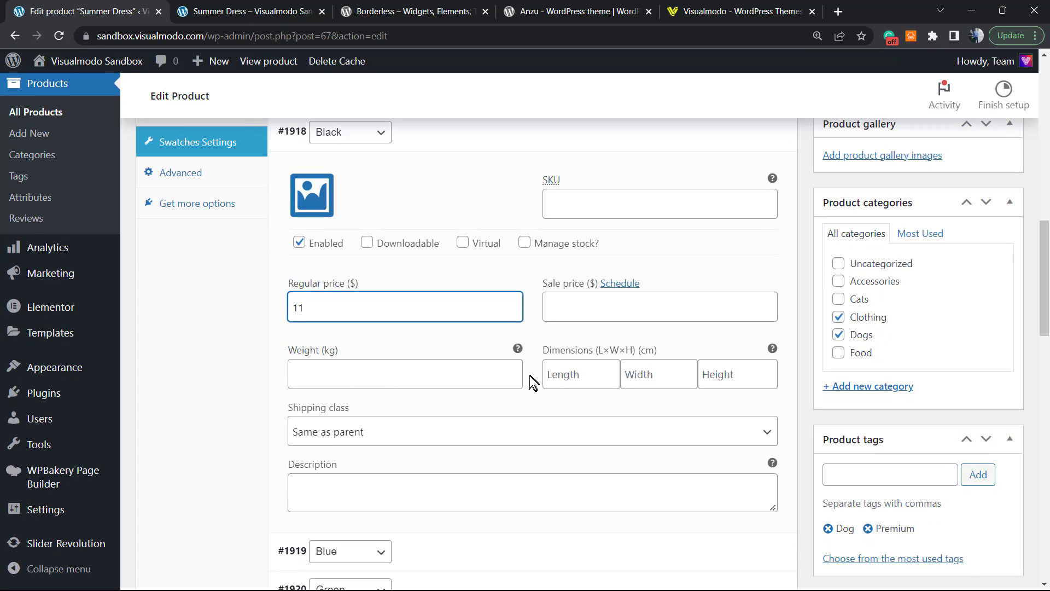
scroll(509, 339, "down", 2)
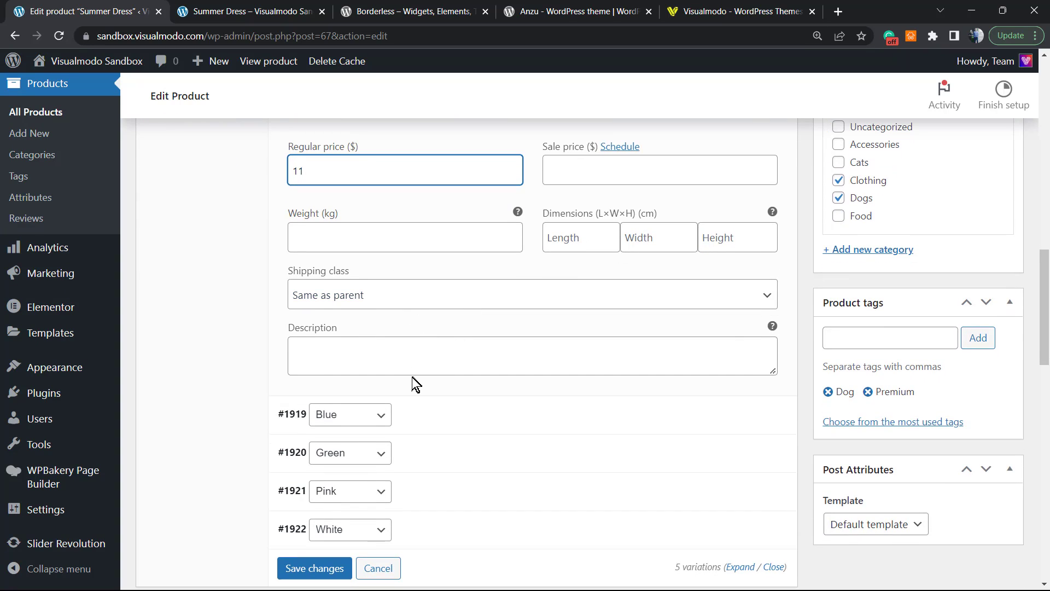
scroll(451, 361, "down", 1)
Set the Blue and Green variations' regular prices to 11
left_click(358, 350)
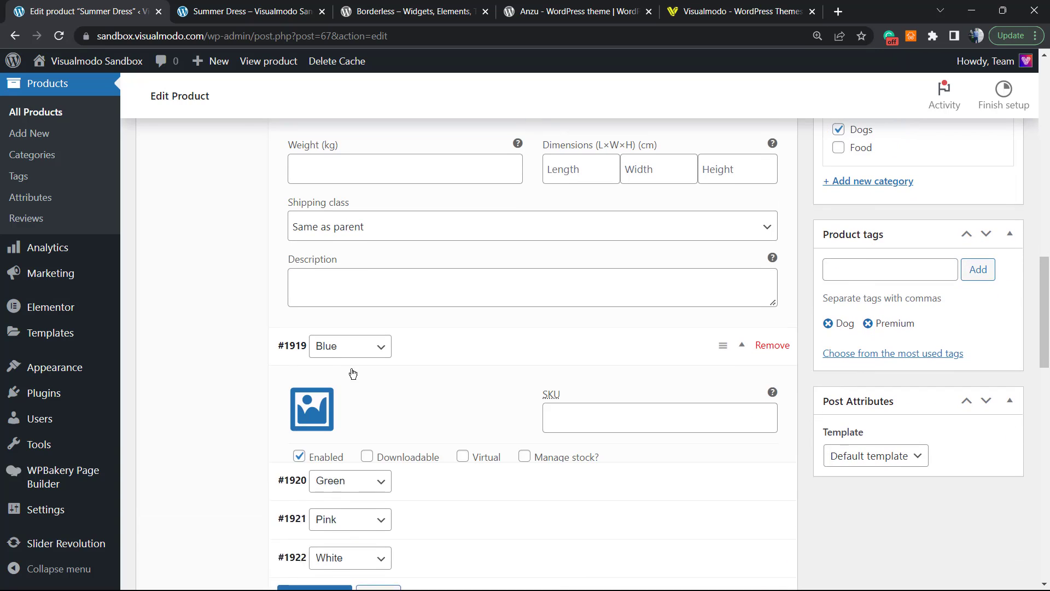
scroll(379, 448, "down", 1)
left_click(363, 453)
type("11")
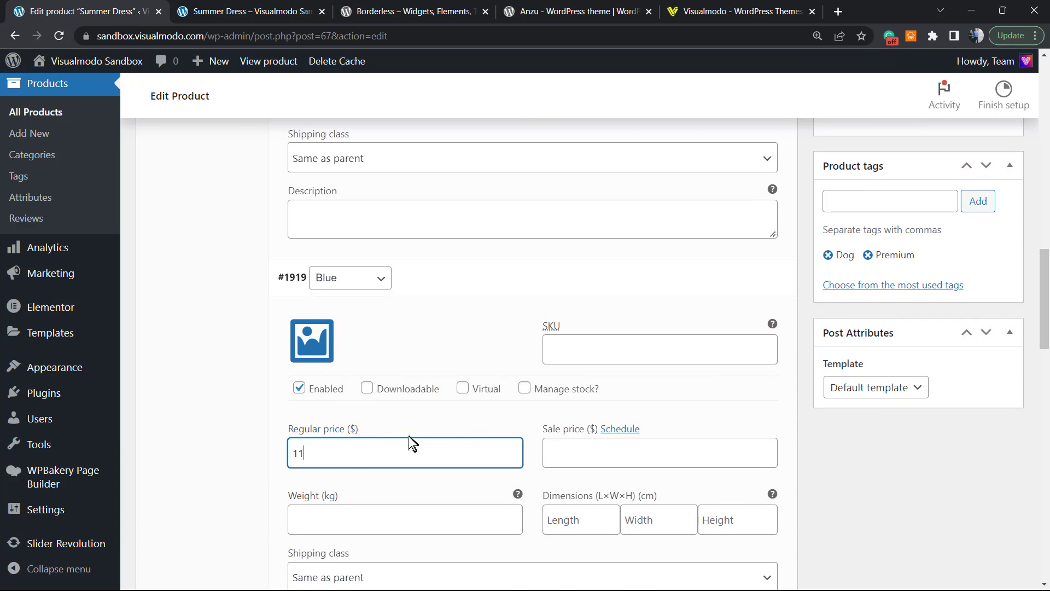
scroll(438, 415, "down", 5)
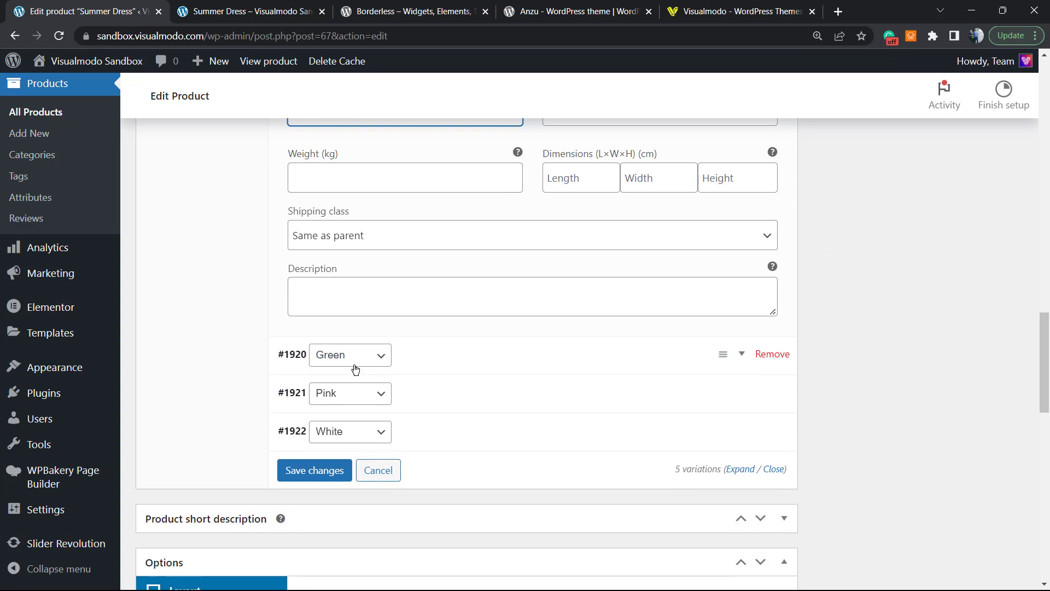
left_click(298, 353)
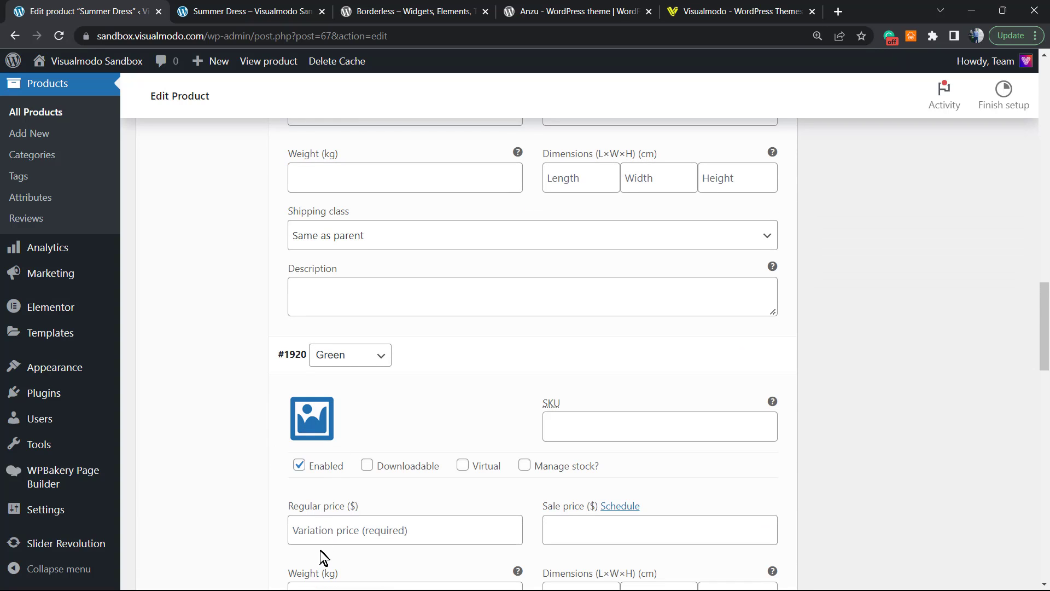
type("11")
scroll(392, 368, "down", 5)
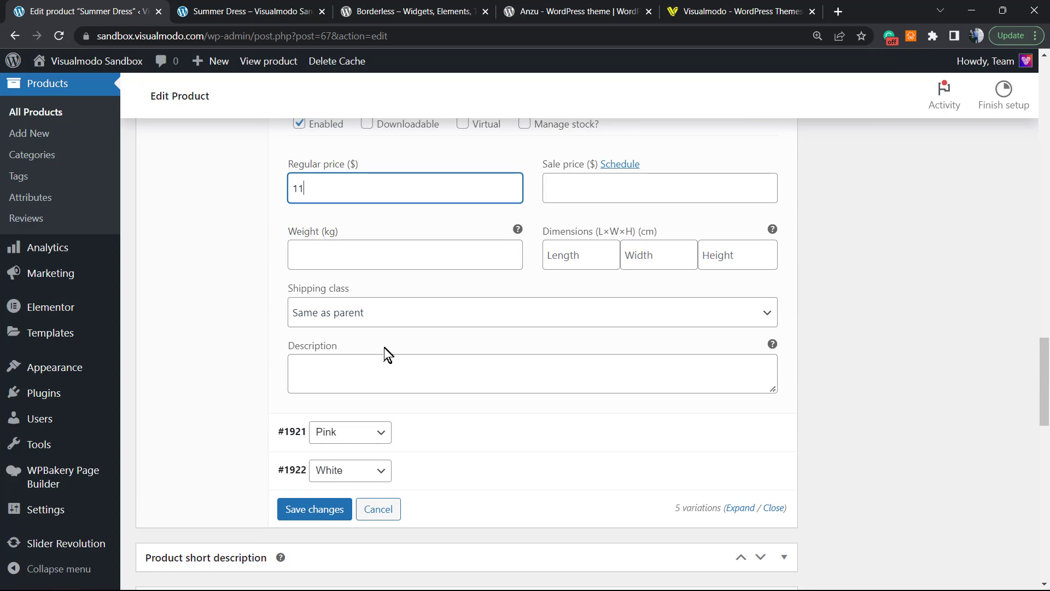
scroll(367, 298, "down", 5)
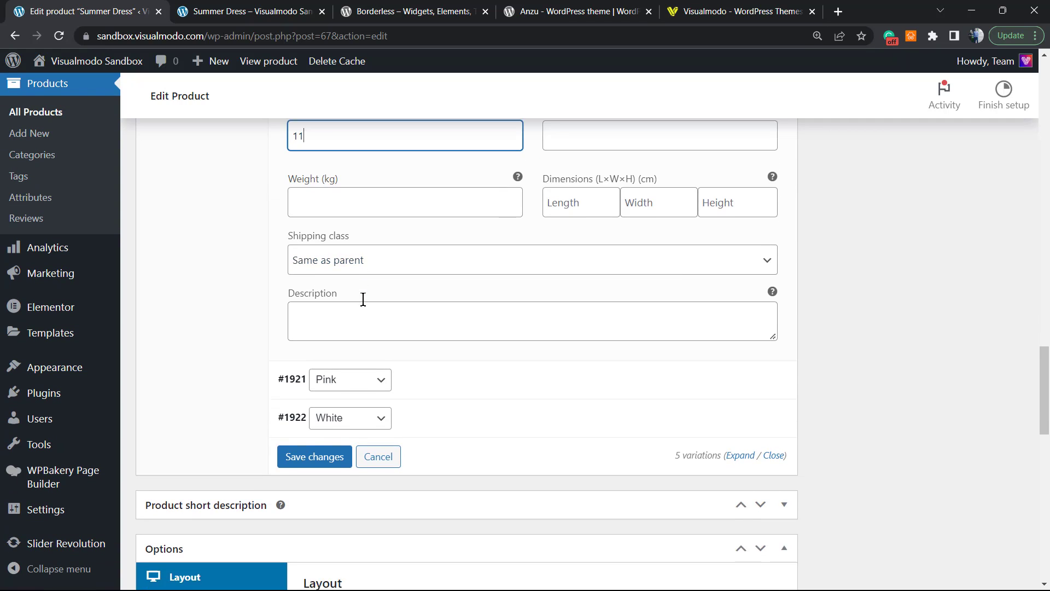
Set the Pink and White variations' regular prices to 11
left_click(299, 231)
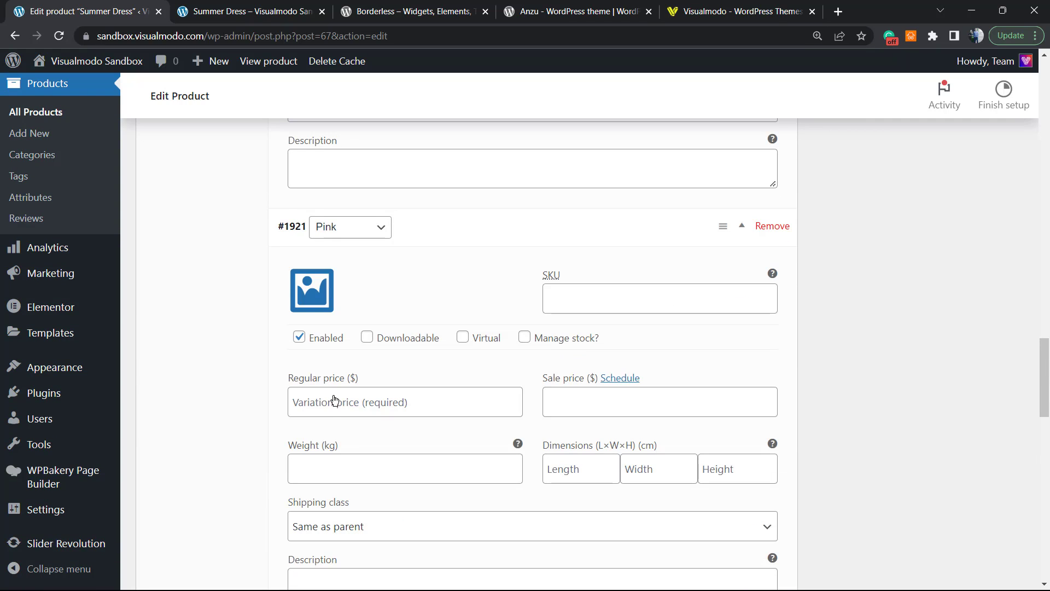
left_click(337, 401)
type("11")
scroll(323, 410, "down", 6)
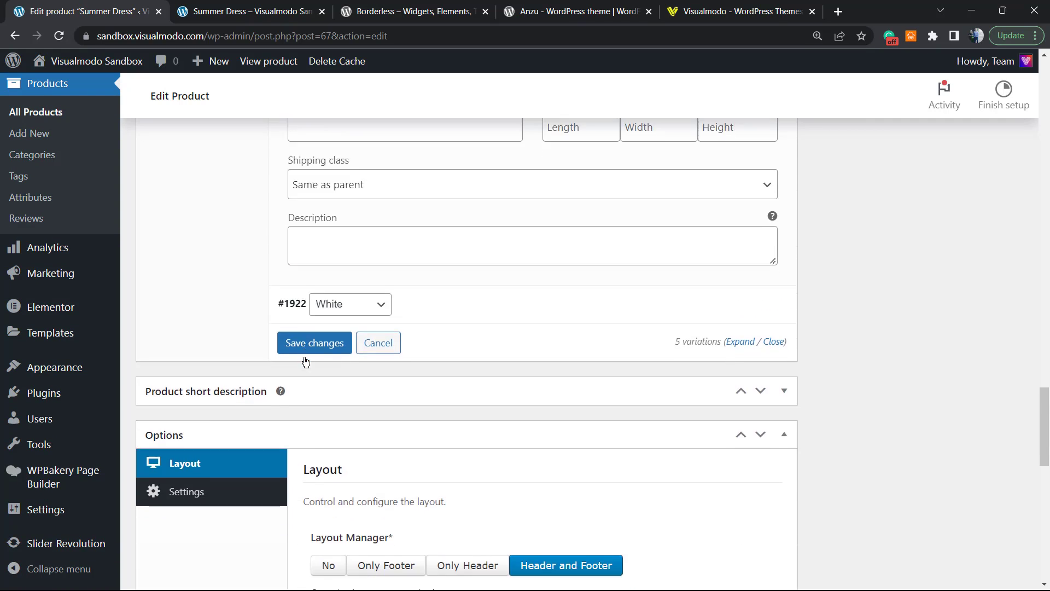
left_click(290, 306)
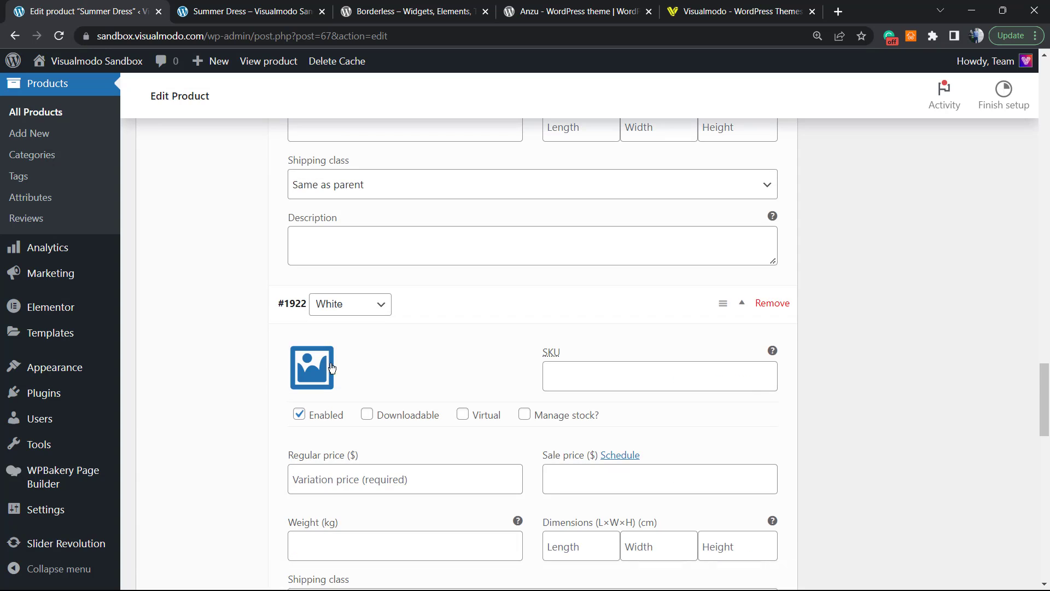
left_click(305, 464)
type("11")
scroll(273, 386, "down", 5)
Save the variation price changes and review the variations list
left_click(294, 449)
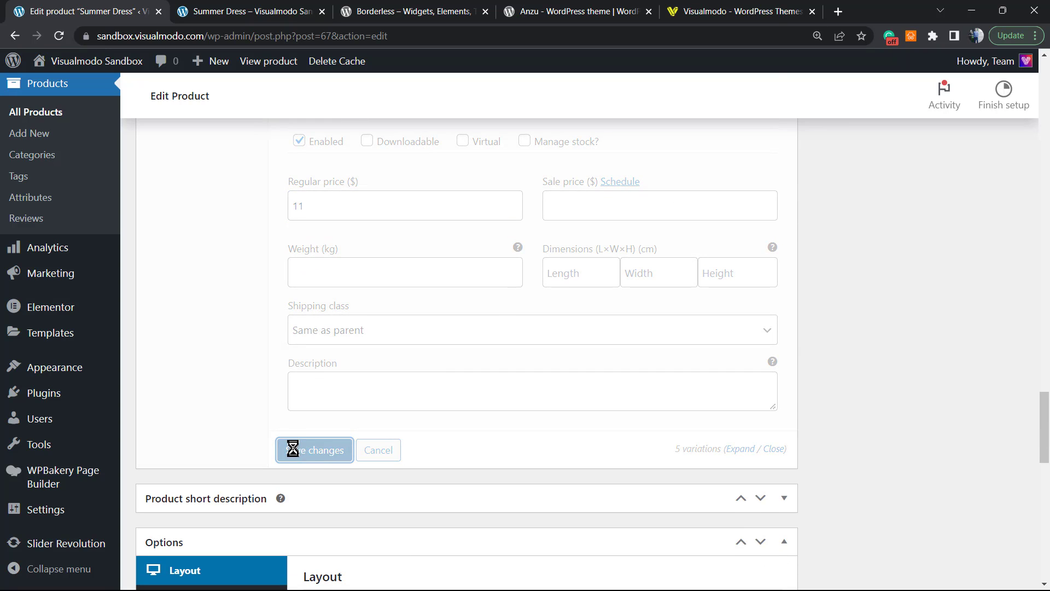
scroll(855, 255, "up", 15)
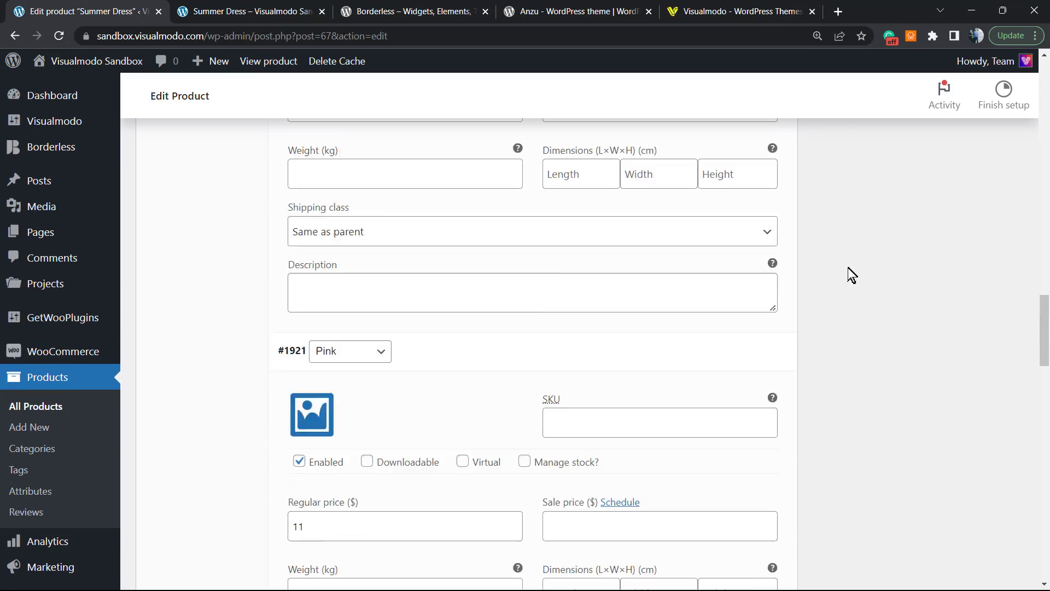
scroll(805, 352, "up", 7)
scroll(415, 347, "down", 9)
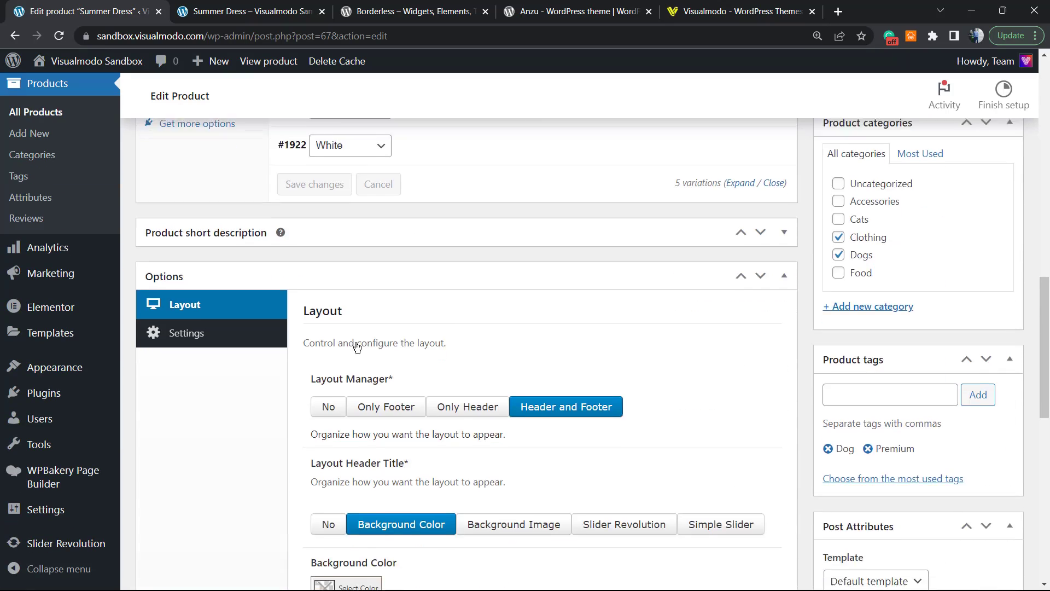
scroll(345, 350, "up", 10)
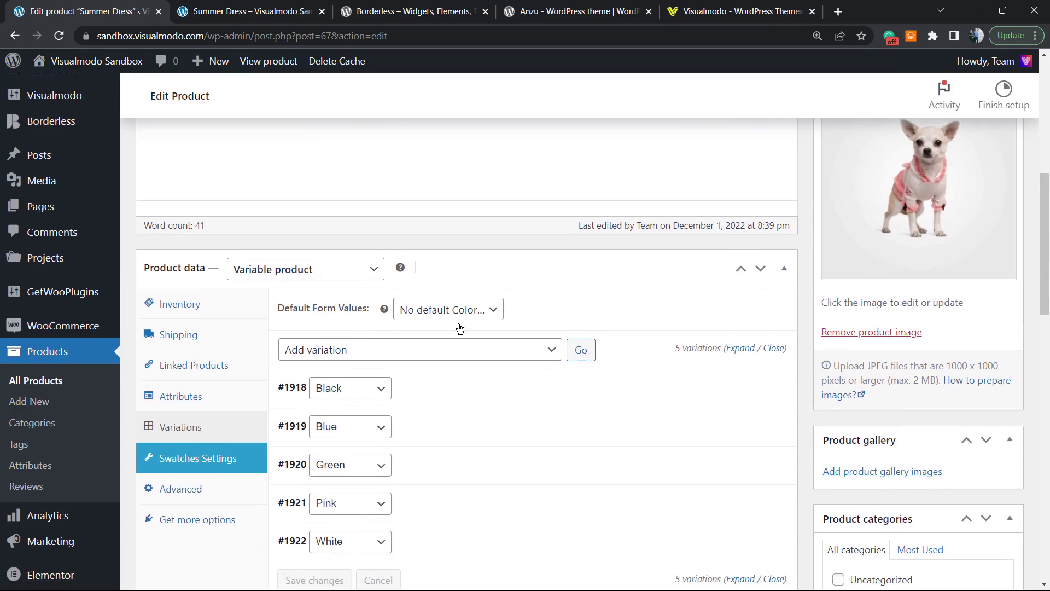
scroll(586, 305, "down", 2)
scroll(979, 307, "up", 8)
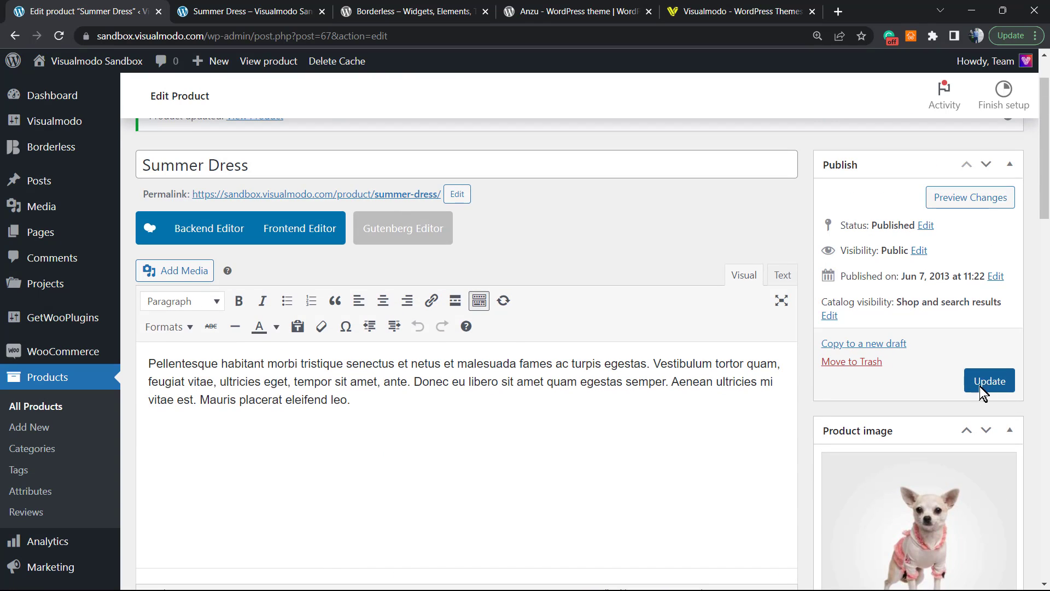
Reload the Summer Dress product page and try the Pink and Black swatches
left_click(257, 6)
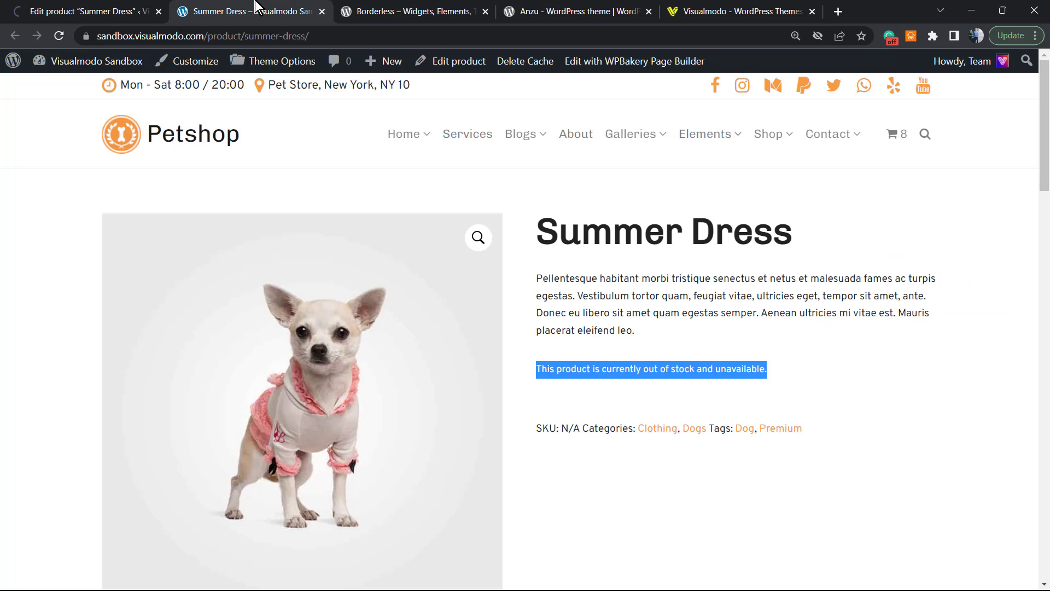
key("F5")
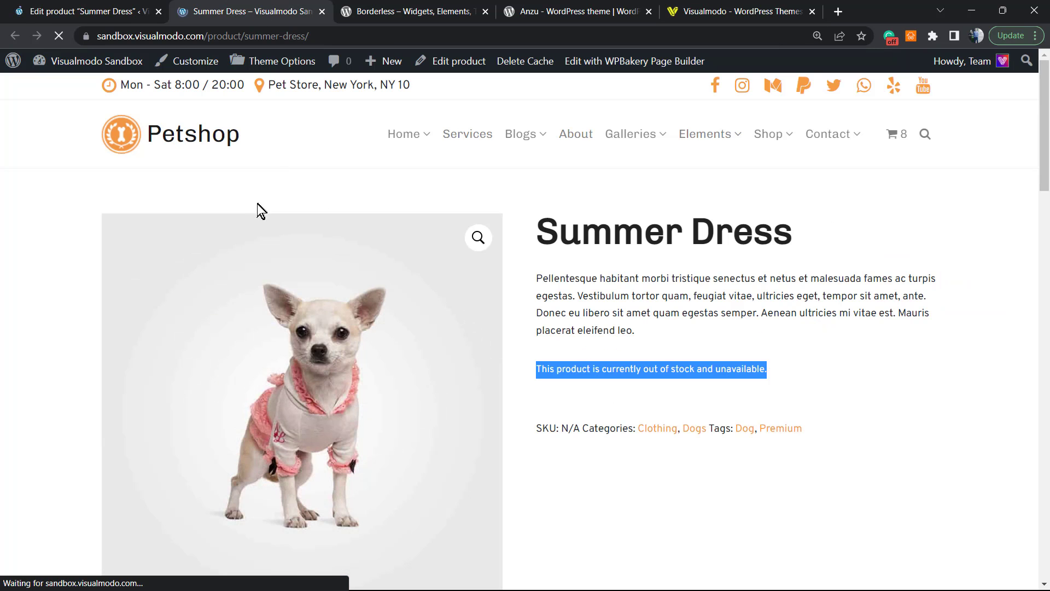
scroll(695, 296, "down", 1)
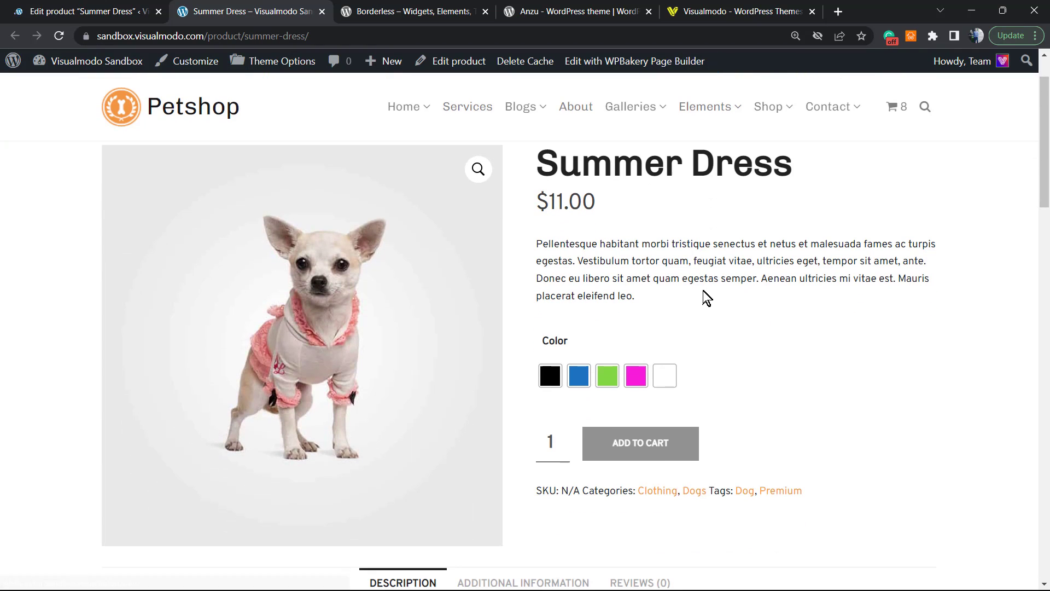
left_click(551, 376)
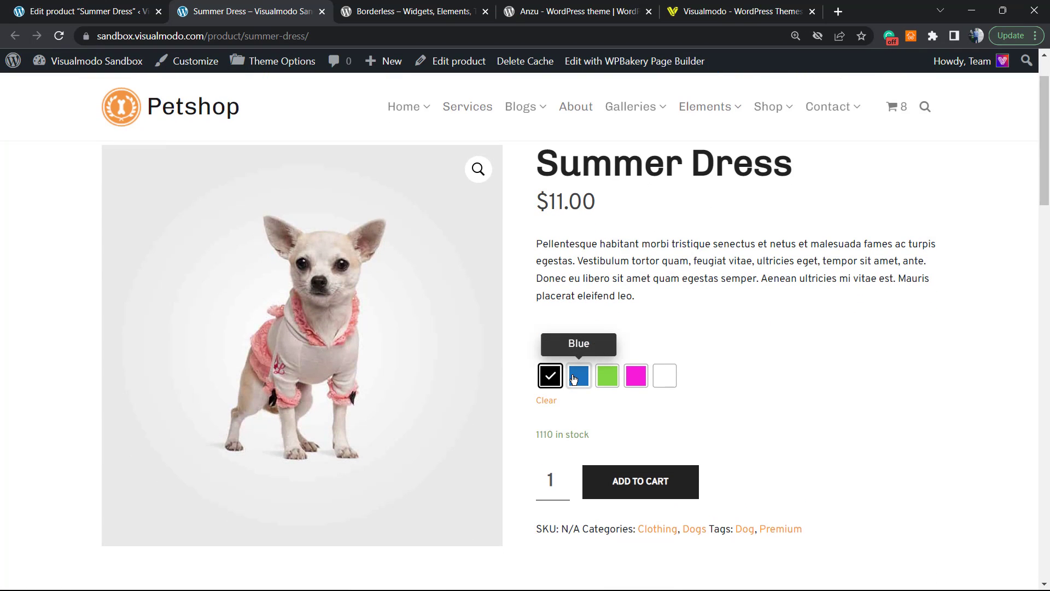
left_click(604, 378)
left_click(639, 379)
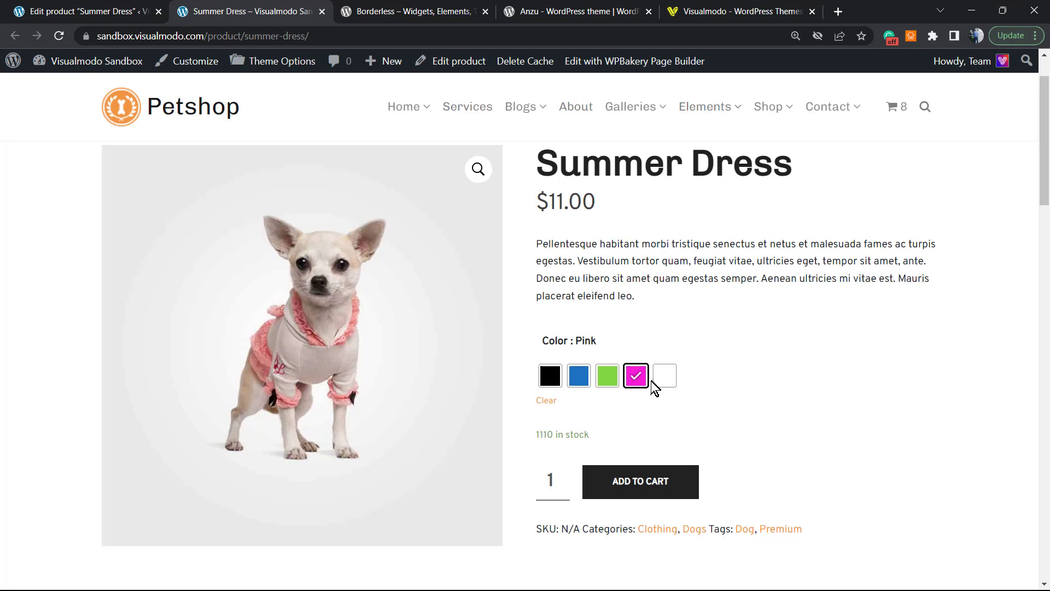
left_click(560, 383)
Cycle through the Green, Blue, Pink, White and Black swatches to compare their images
scroll(607, 122, "up", 2)
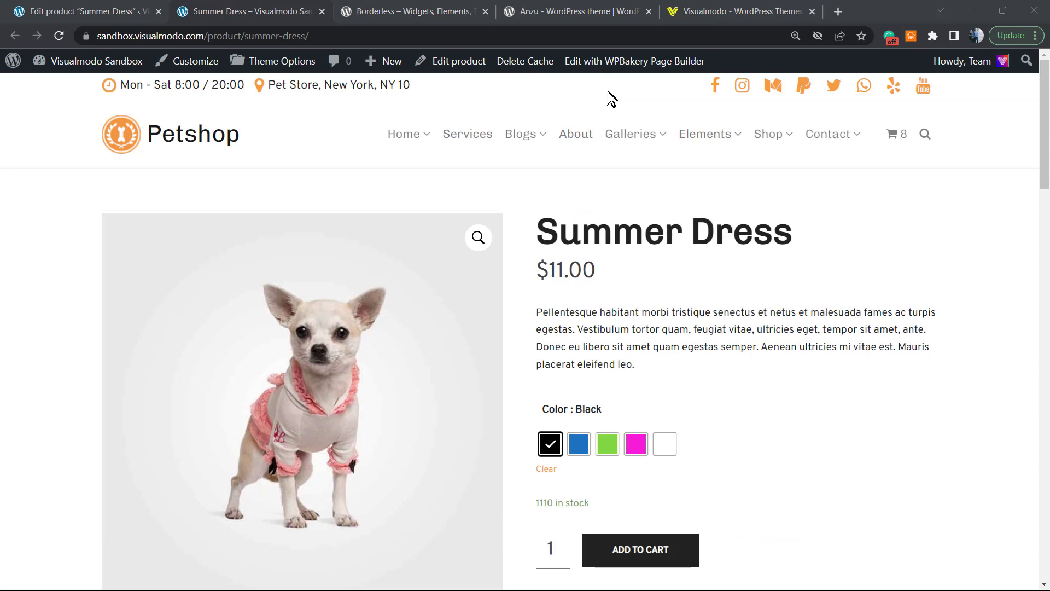
left_click(607, 444)
left_click(640, 447)
left_click(664, 445)
left_click(579, 445)
left_click(607, 444)
left_click(636, 444)
left_click(661, 447)
left_click(608, 445)
left_click(578, 445)
left_click(549, 450)
left_click(662, 448)
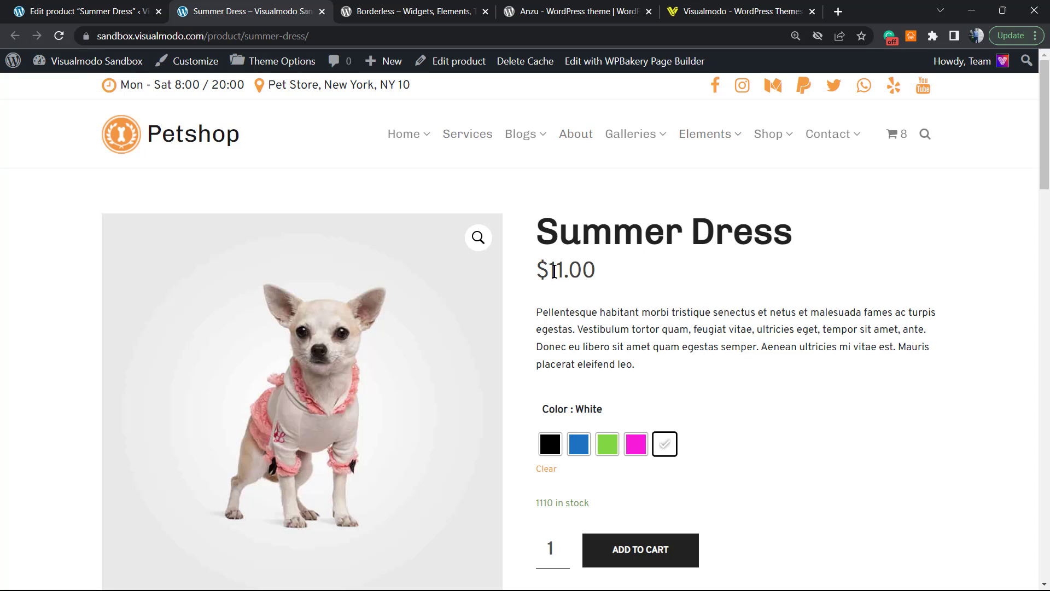
scroll(577, 295, "down", 2)
scroll(598, 369, "up", 2)
scroll(561, 379, "down", 2)
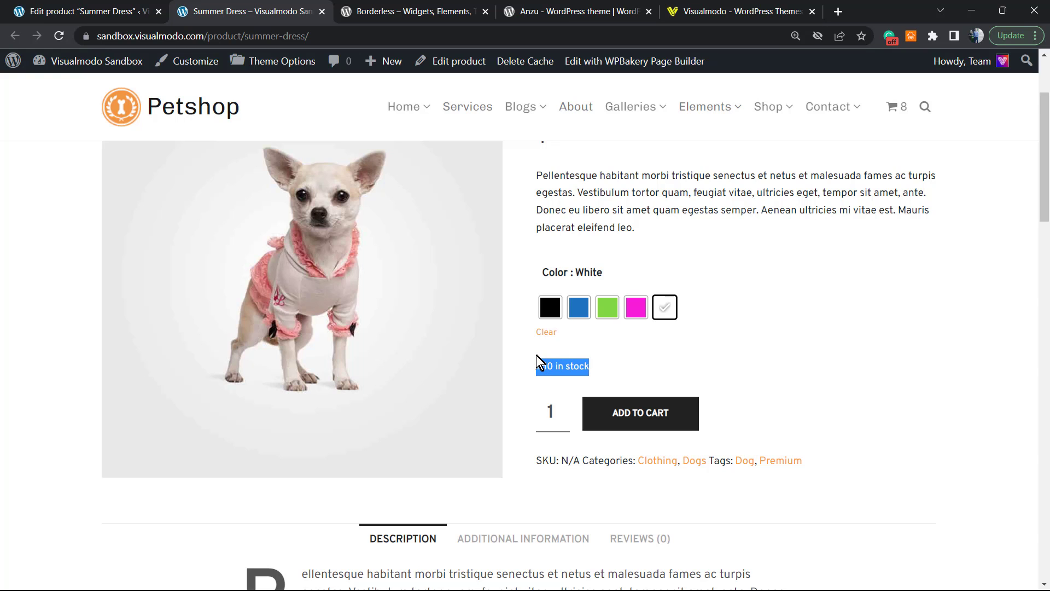
scroll(464, 380, "down", 3)
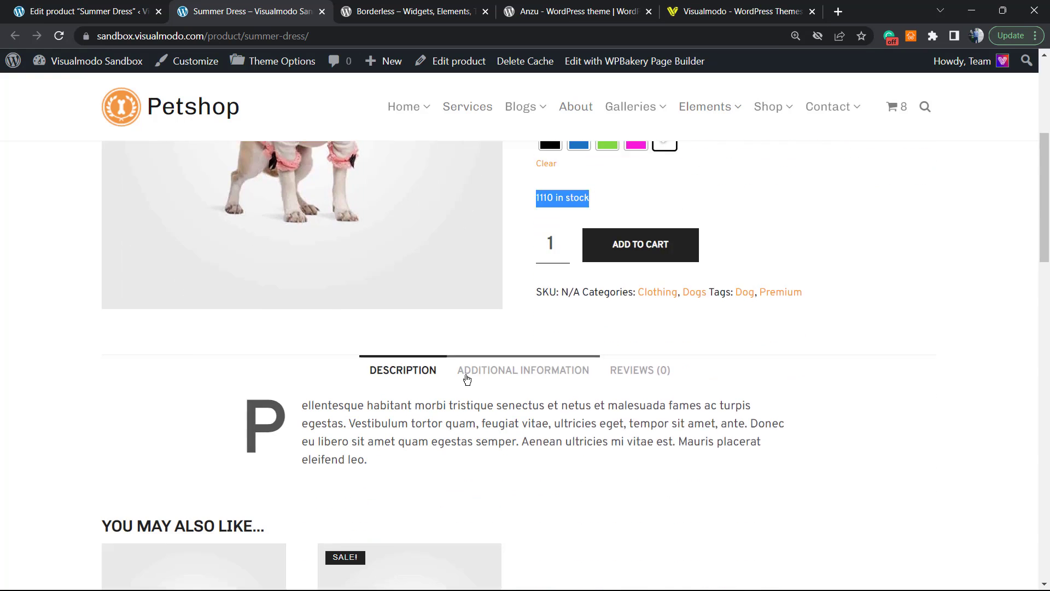
scroll(461, 382, "up", 5)
scroll(456, 374, "down", 6)
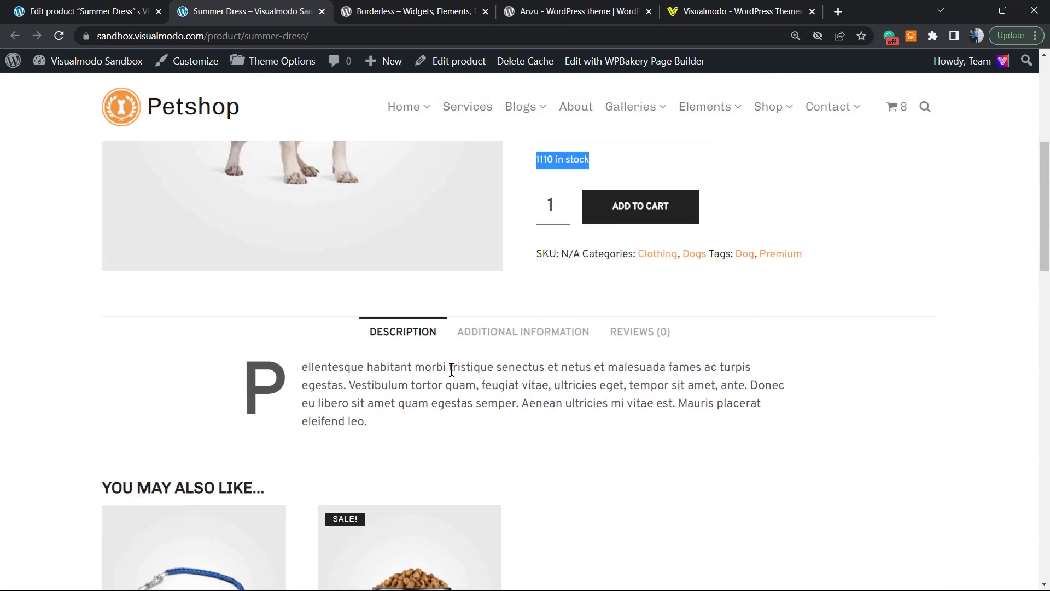
scroll(452, 370, "up", 6)
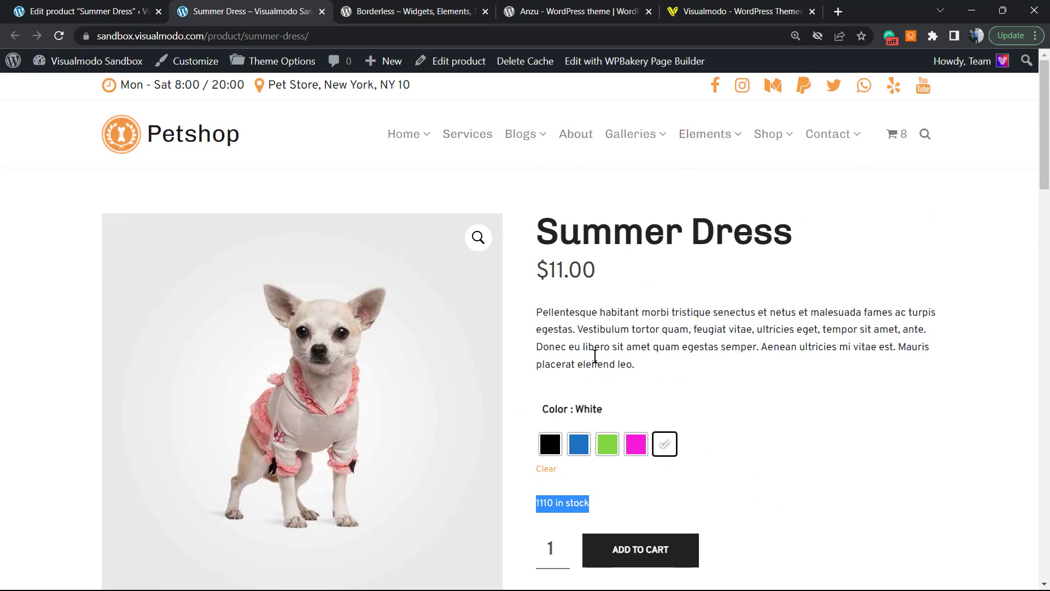
Try Blue, Pink, White and Black once more, finishing with Green selected
left_click(583, 446)
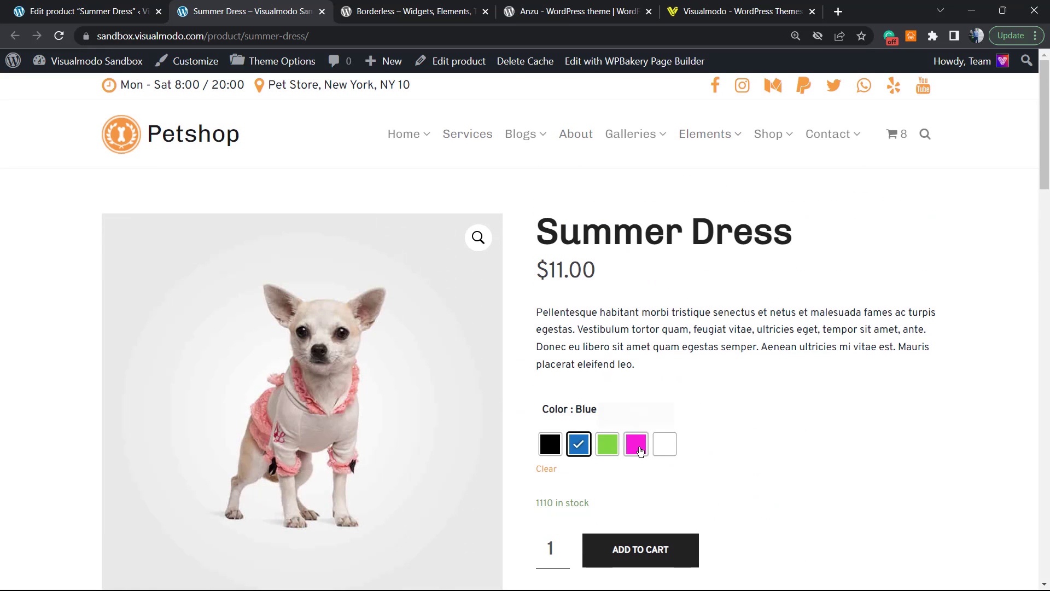
left_click(641, 449)
left_click(659, 445)
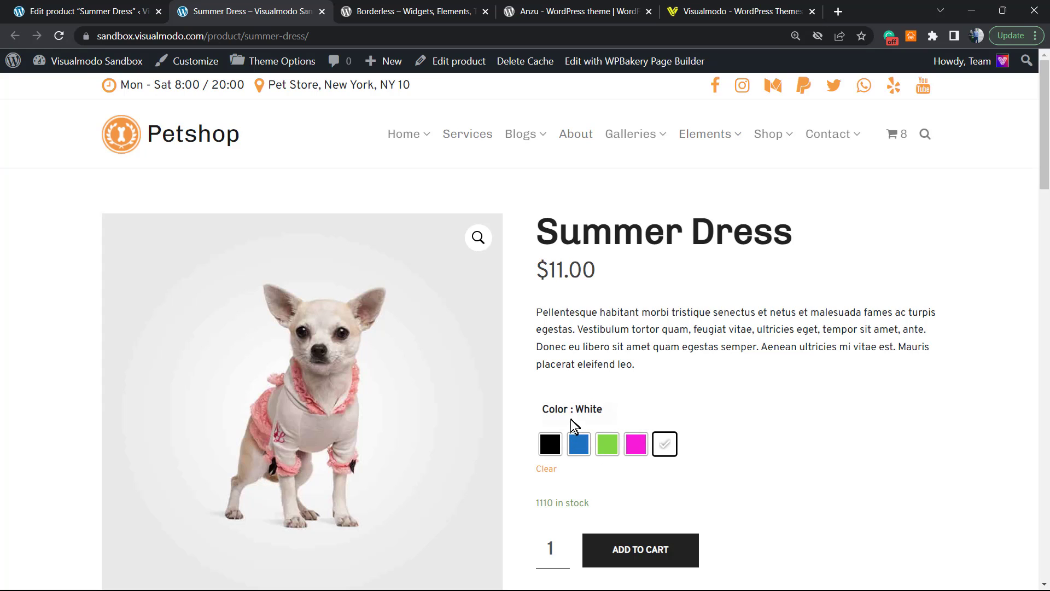
scroll(570, 418, "down", 5)
scroll(558, 417, "up", 4)
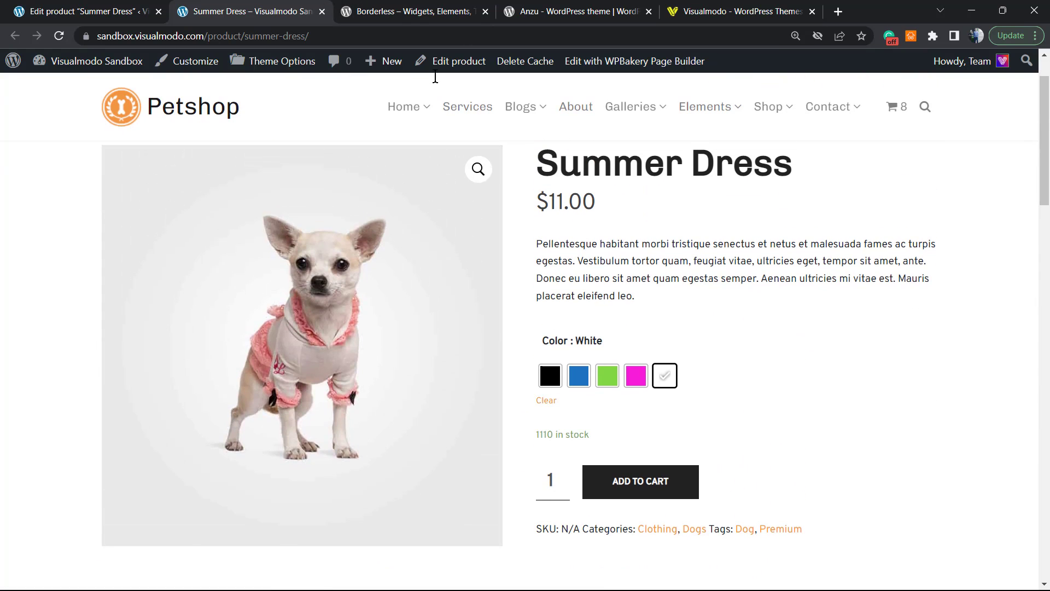
left_click(552, 376)
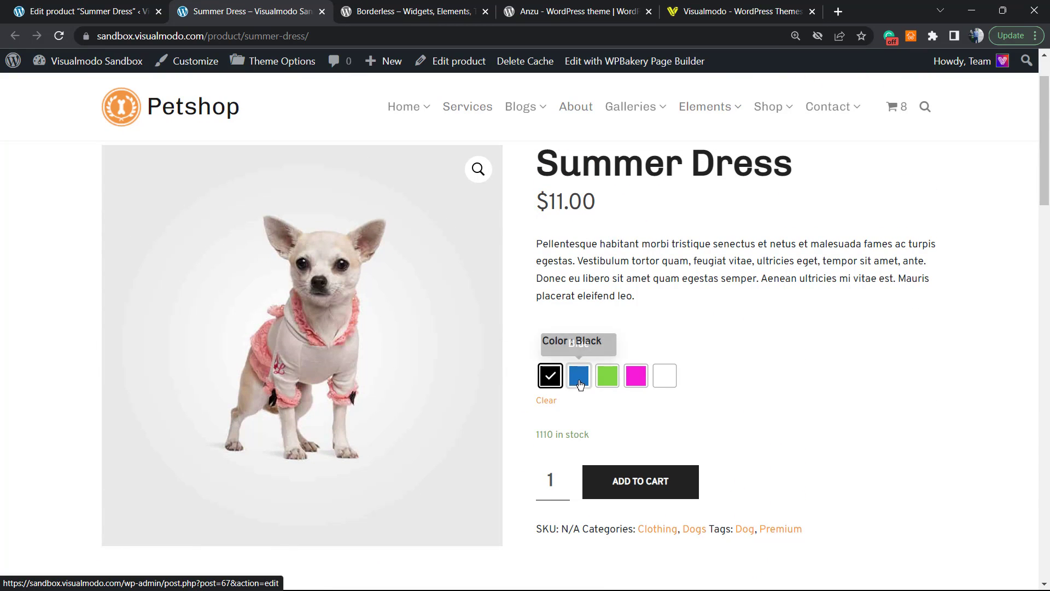
left_click(580, 378)
left_click(638, 381)
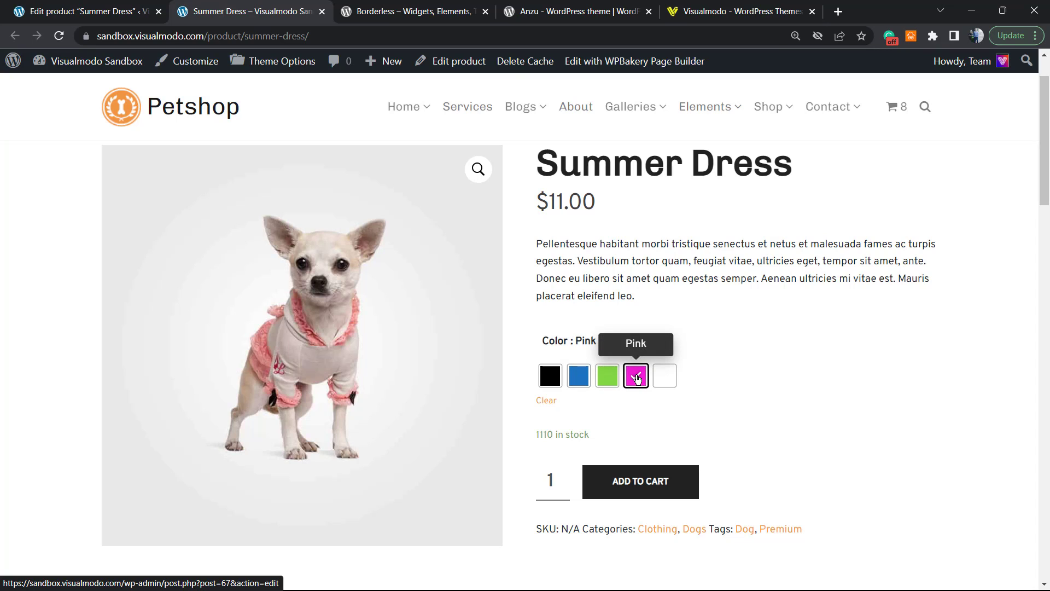
left_click(664, 376)
left_click(598, 377)
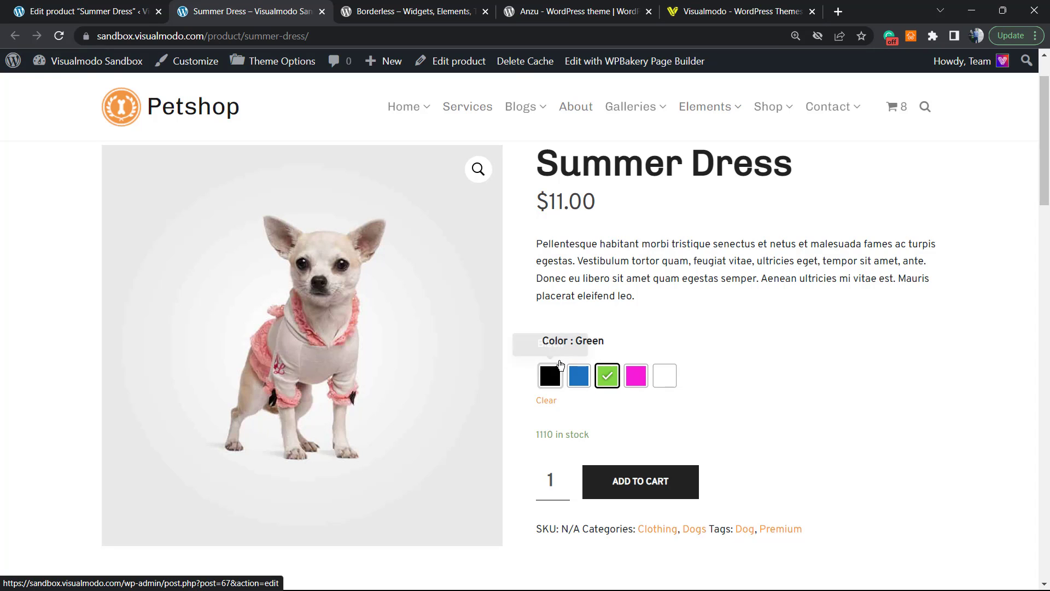
mouse_move(712, 107)
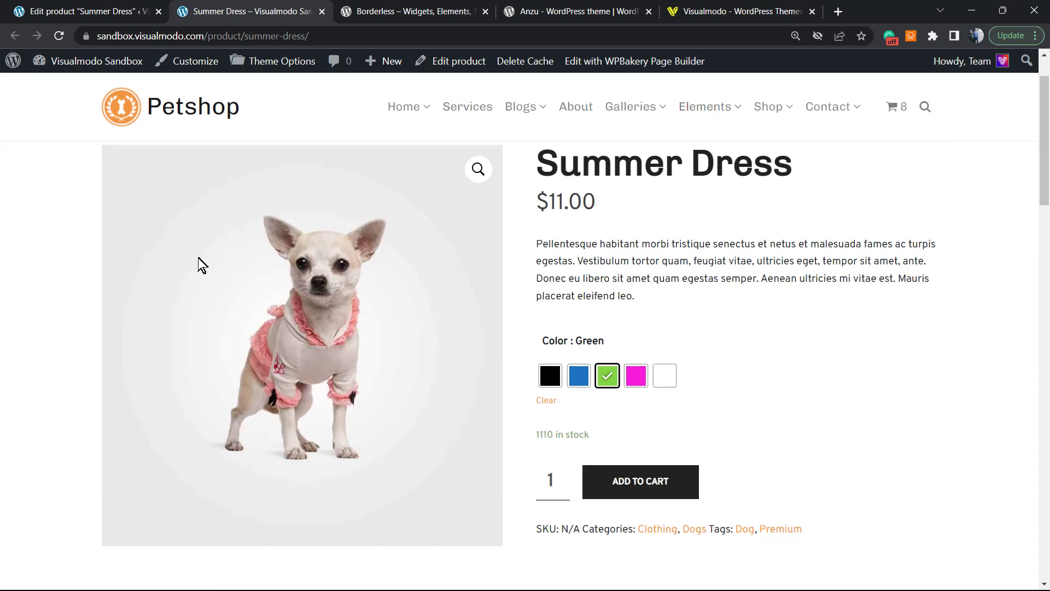
scroll(398, 347, "down", 5)
scroll(508, 404, "up", 2)
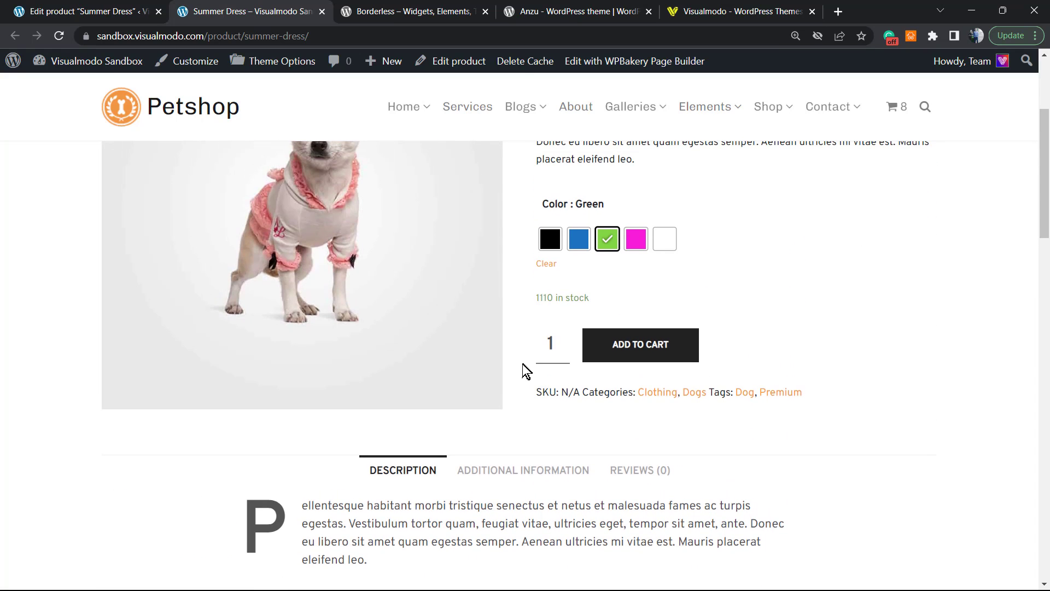
scroll(502, 336, "up", 5)
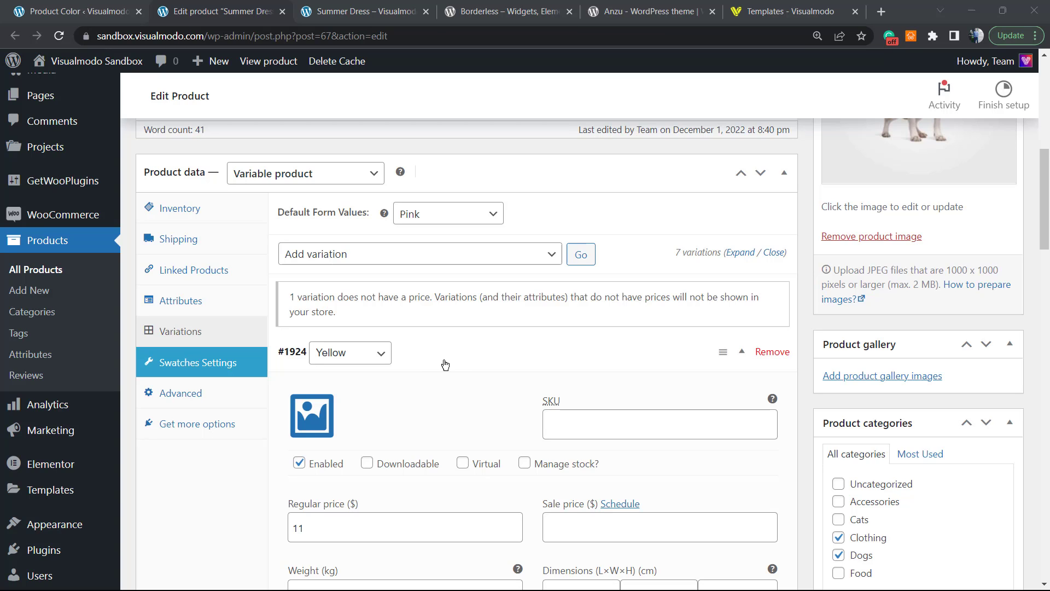
Check the Pink and White swatch images on the live product page, then return to editing
scroll(485, 372, "up", 1)
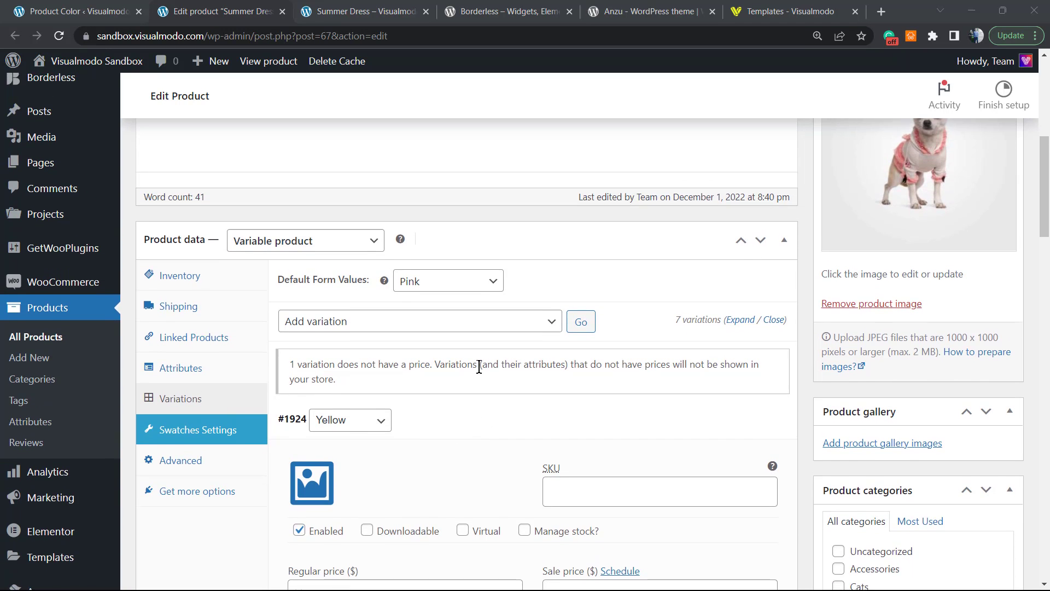
scroll(476, 372, "down", 2)
scroll(466, 366, "up", 3)
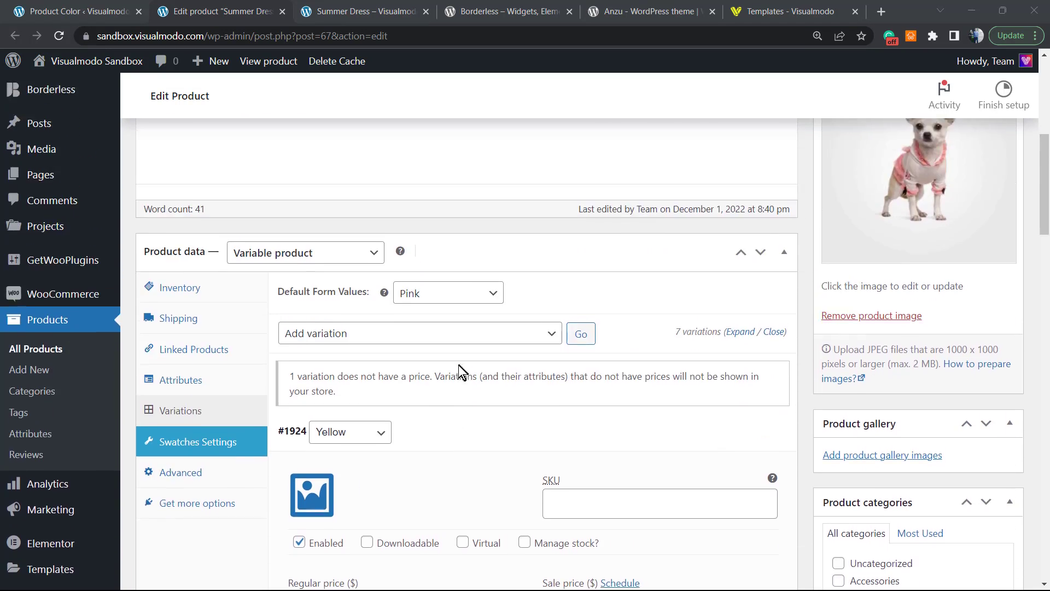
scroll(454, 368, "down", 4)
scroll(433, 365, "down", 2)
scroll(422, 362, "up", 4)
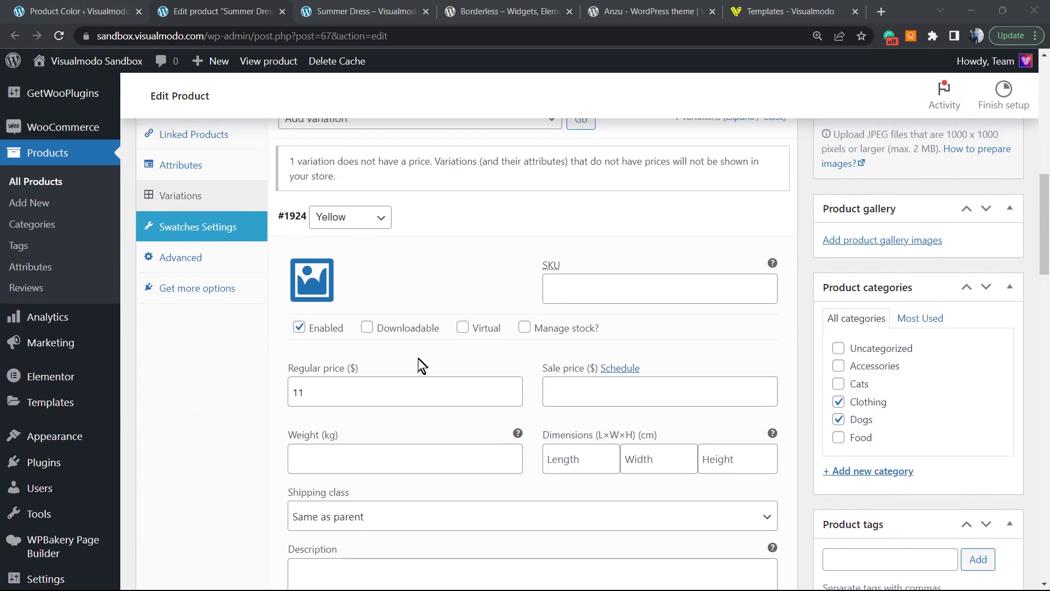
left_click(316, 6)
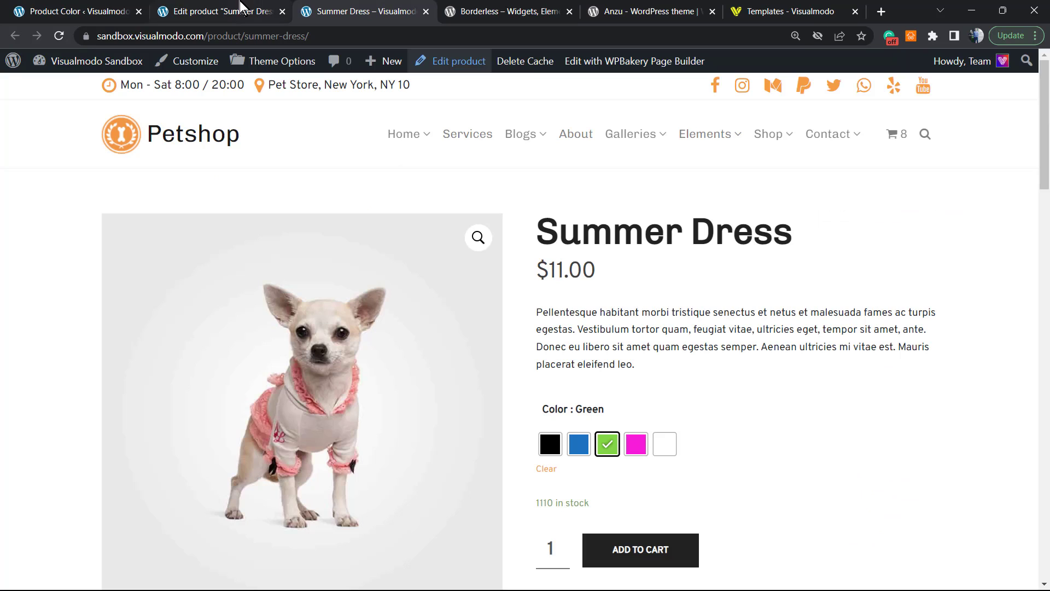
left_click(636, 445)
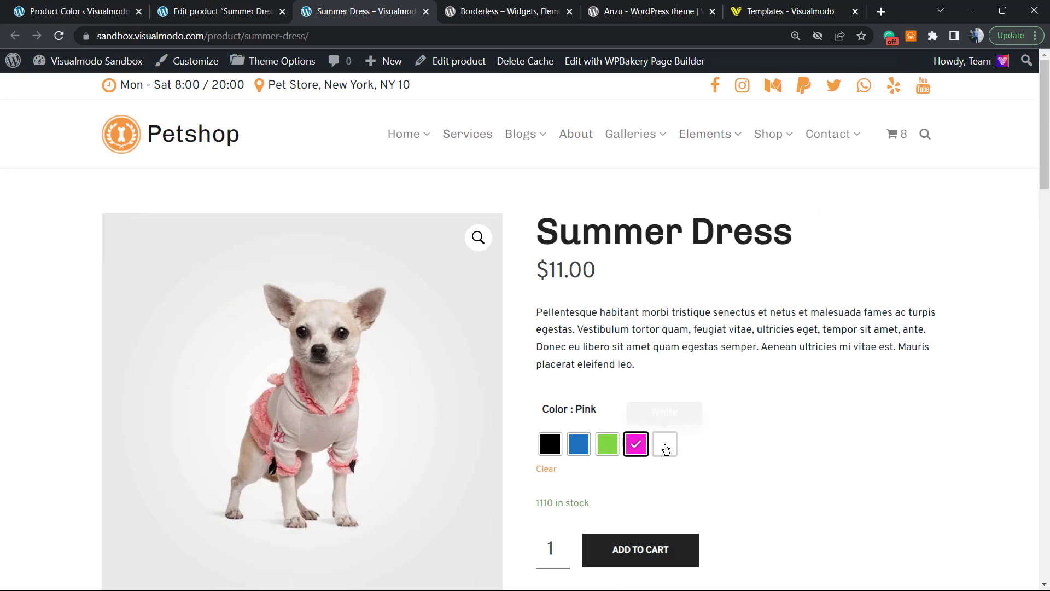
left_click(664, 444)
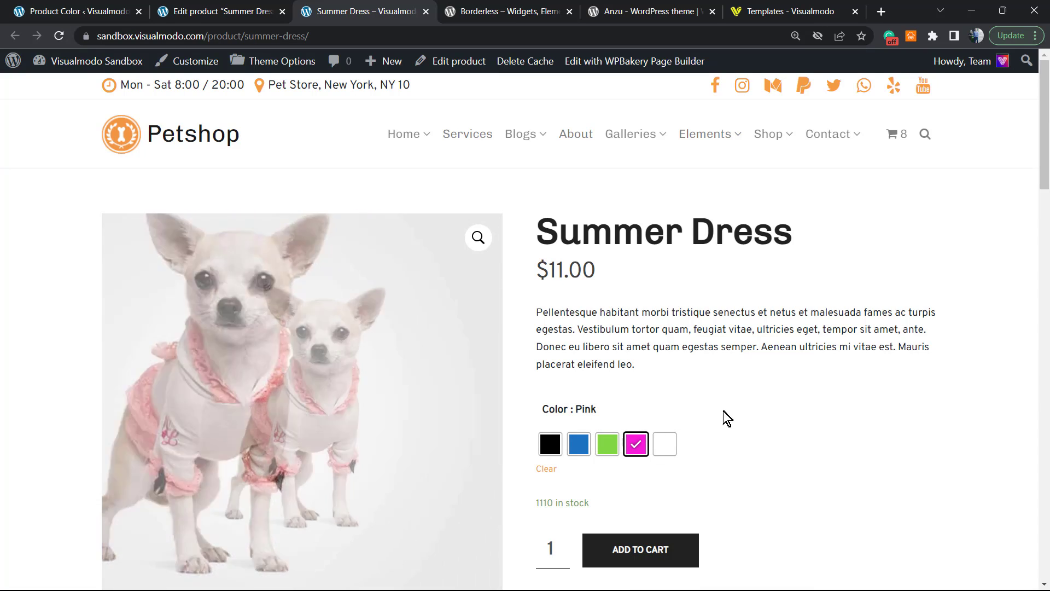
left_click(224, 11)
Set the dog-in-pink-coat photo as the Pink variation's image
scroll(434, 367, "down", 1)
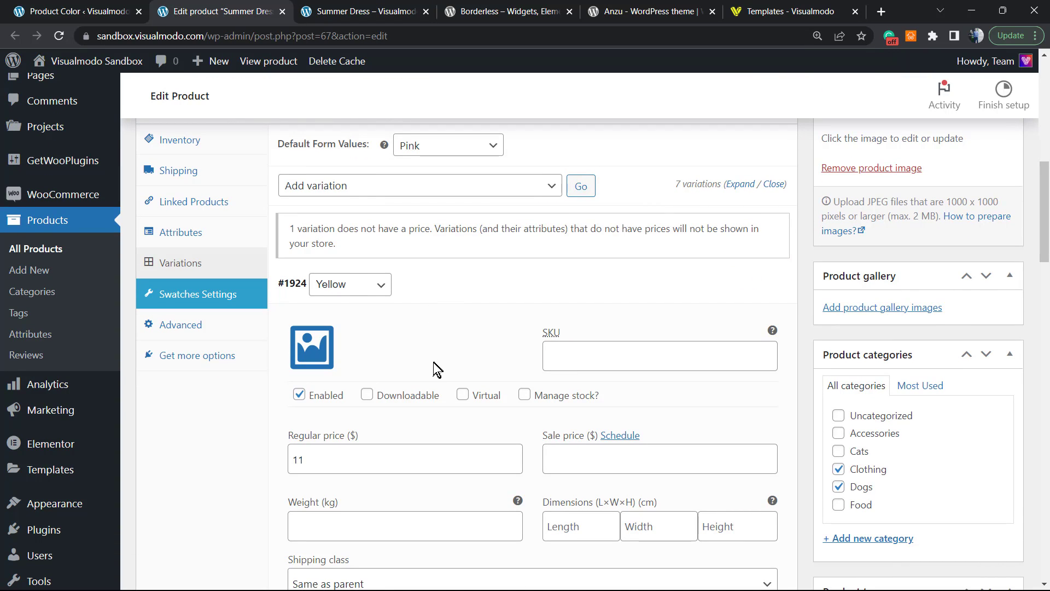
scroll(444, 367, "up", 1)
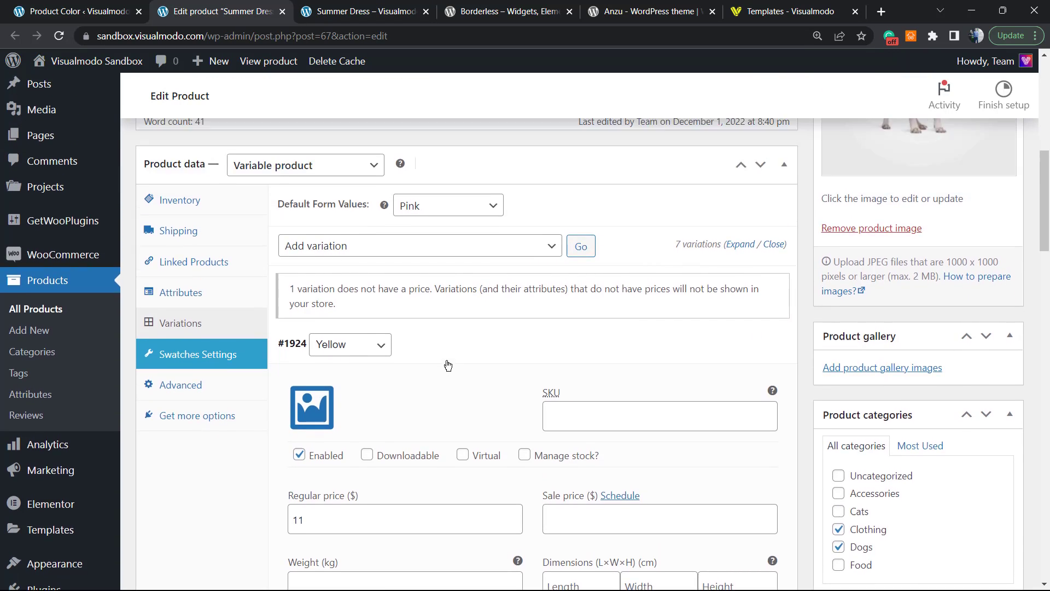
scroll(446, 360, "down", 10)
scroll(448, 365, "down", 4)
left_click(302, 313)
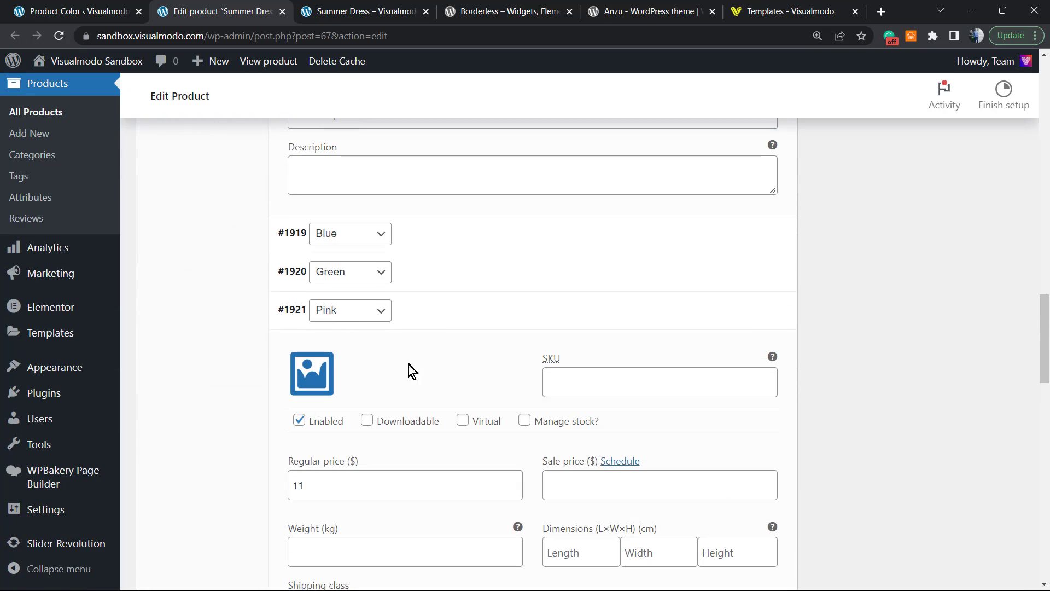
left_click(319, 380)
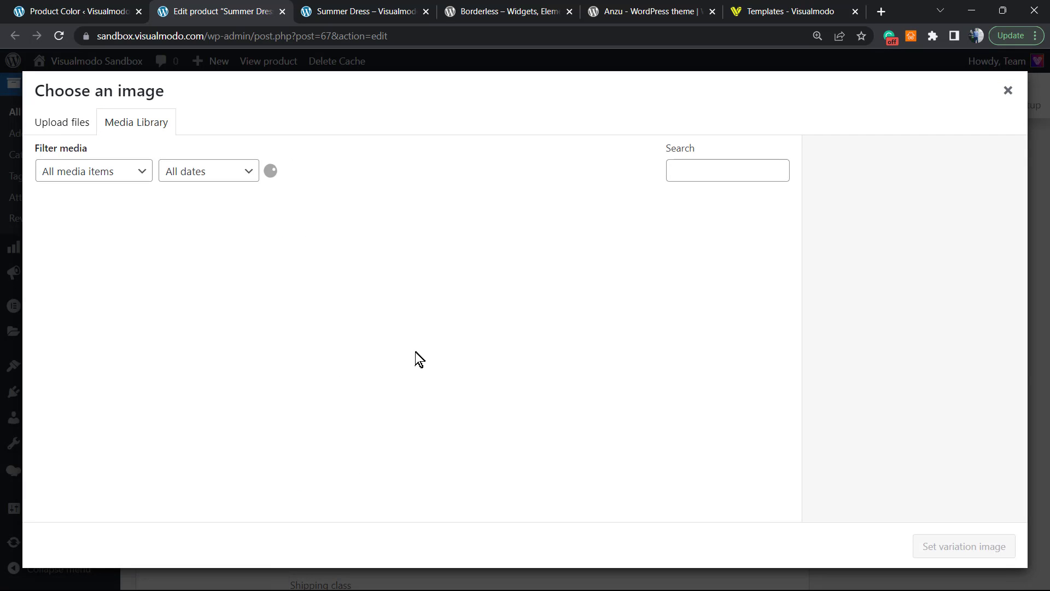
scroll(417, 327, "down", 8)
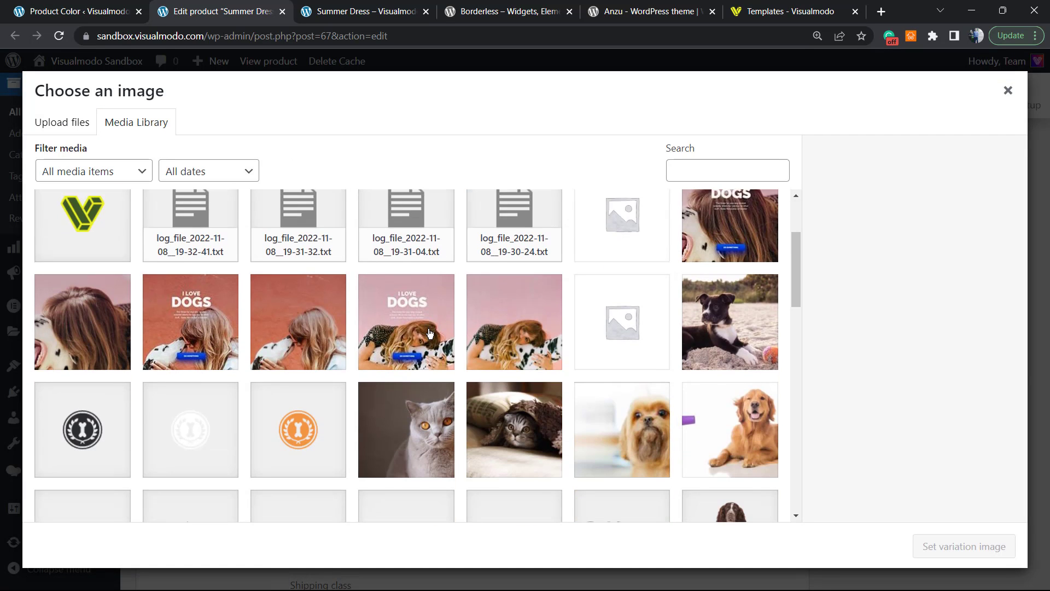
scroll(430, 336, "down", 7)
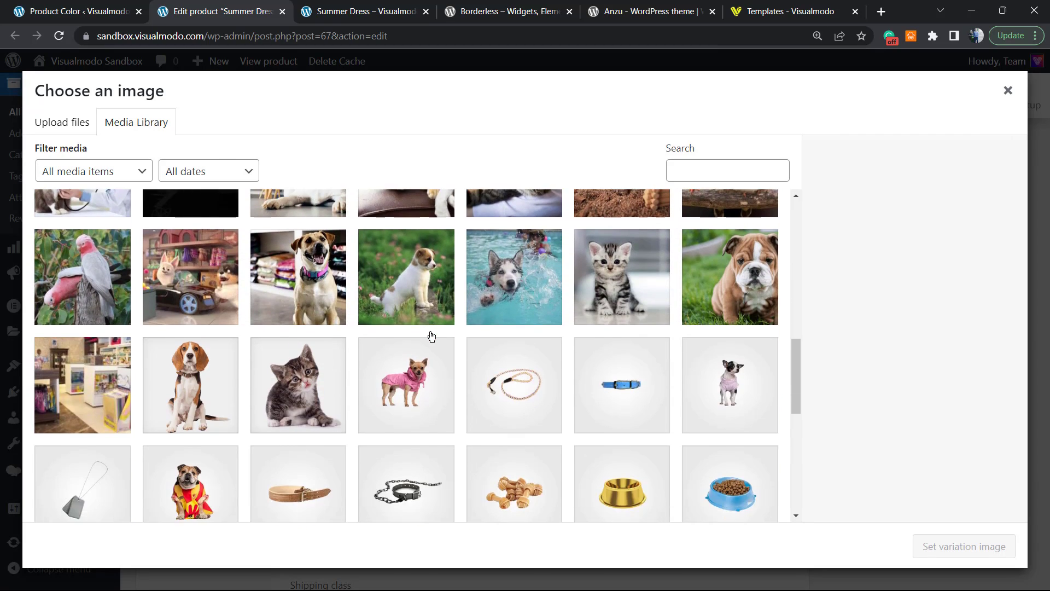
scroll(422, 342, "up", 1)
scroll(417, 349, "up", 1)
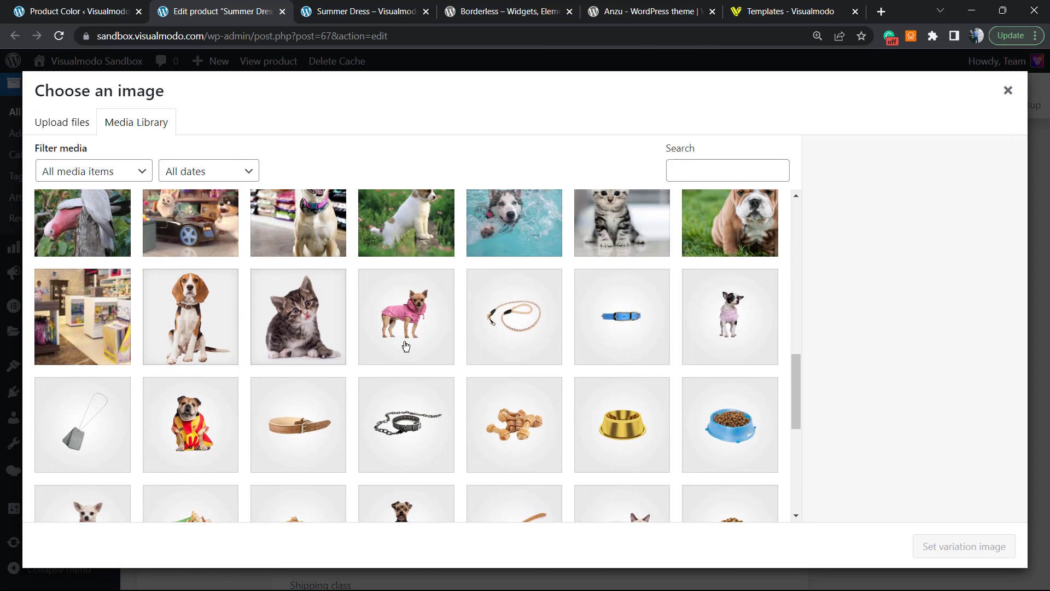
left_click(390, 337)
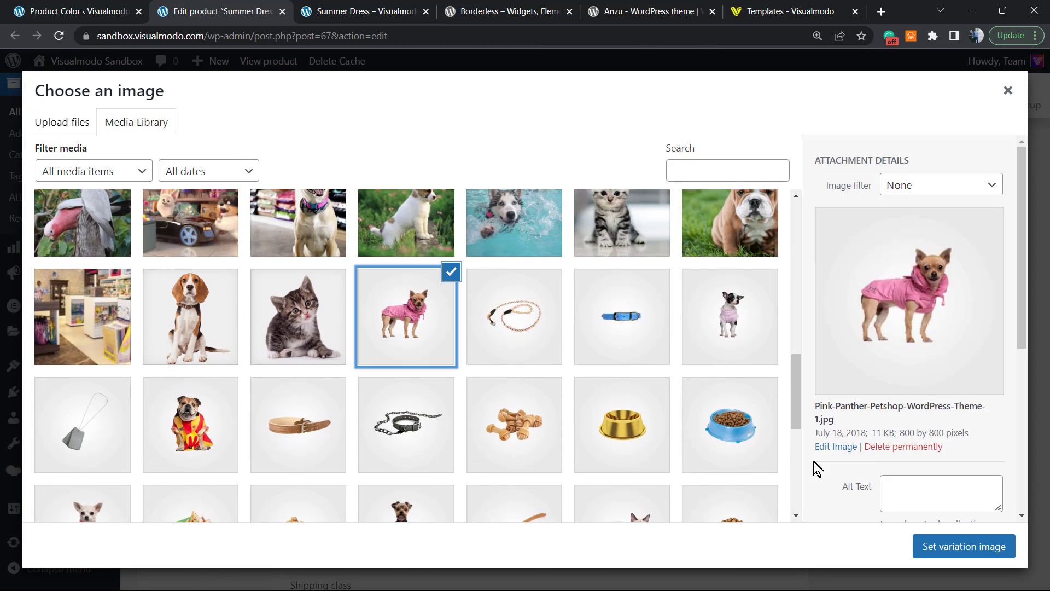
left_click(941, 549)
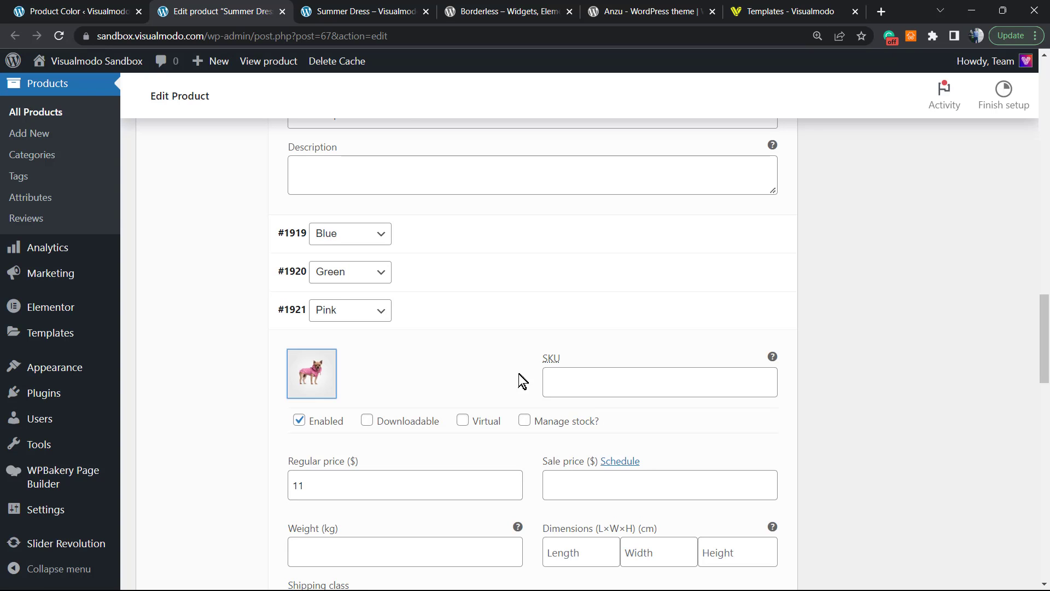
Save the variation changes and switch to the Summer Dress product page
scroll(396, 343, "down", 9)
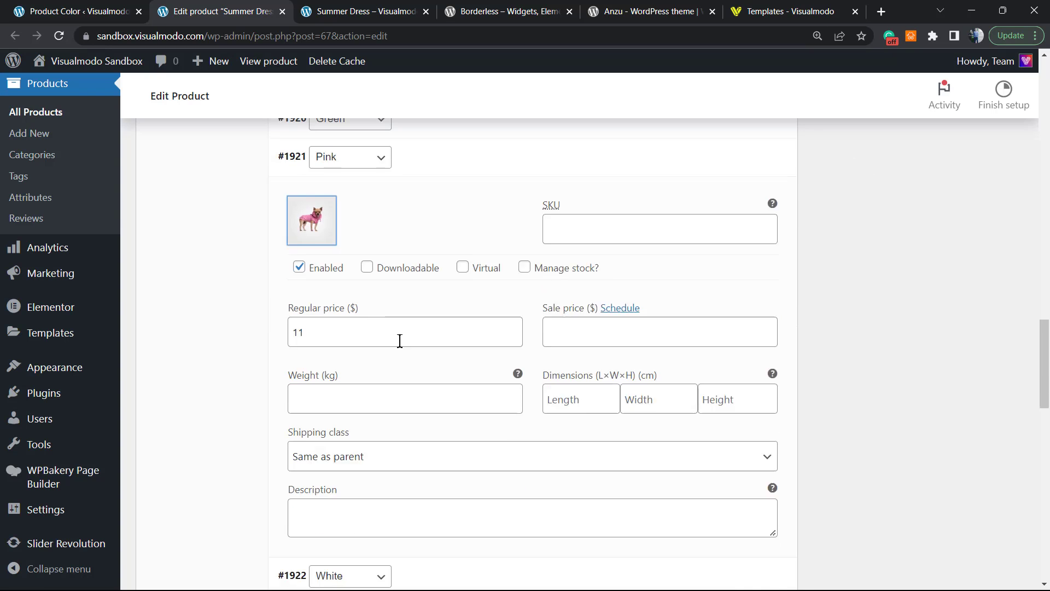
left_click(308, 296)
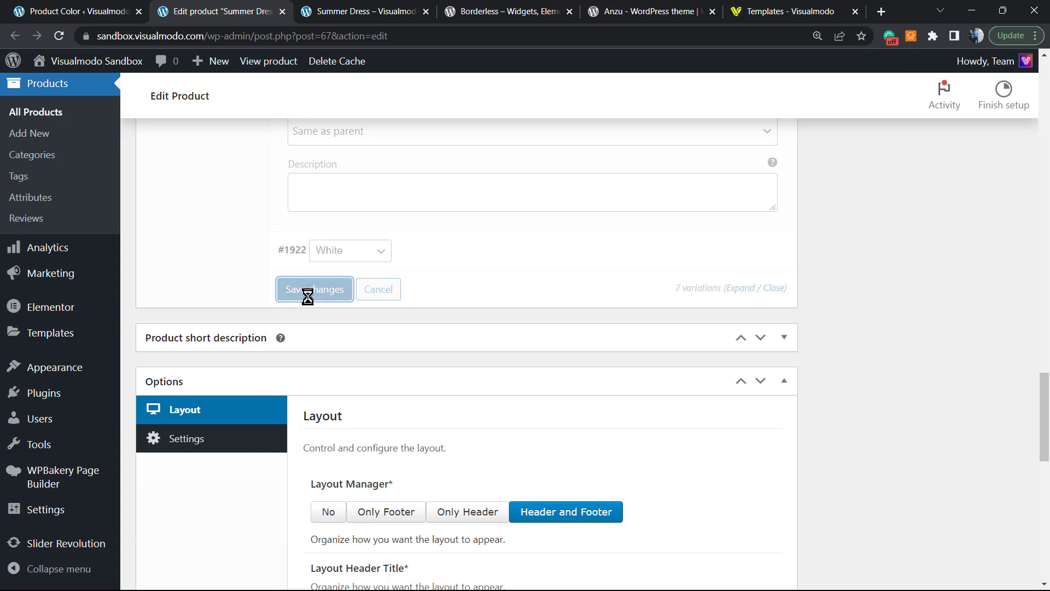
scroll(658, 272, "up", 8)
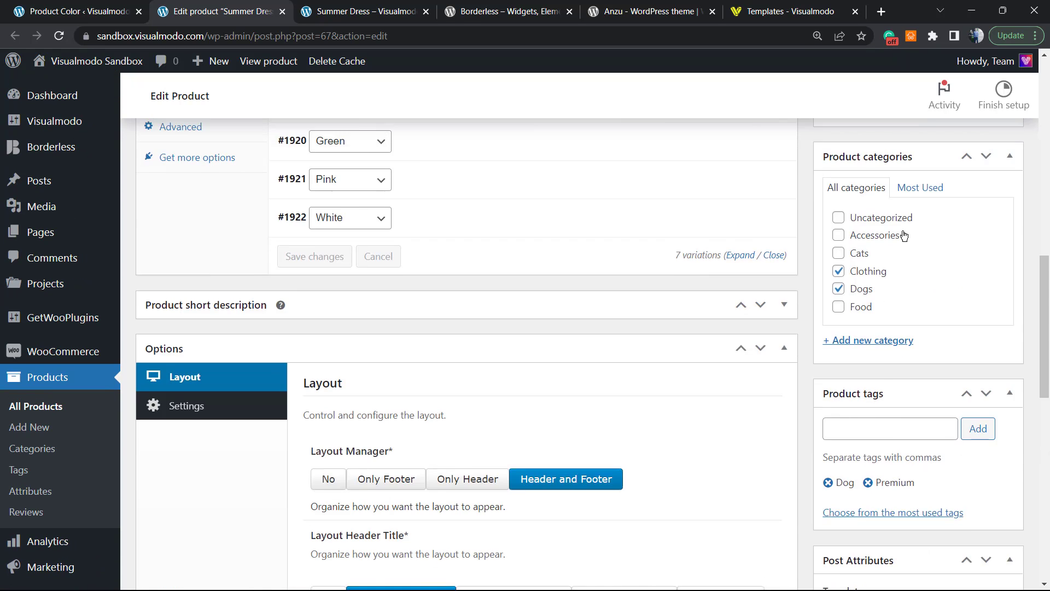
scroll(988, 306, "up", 5)
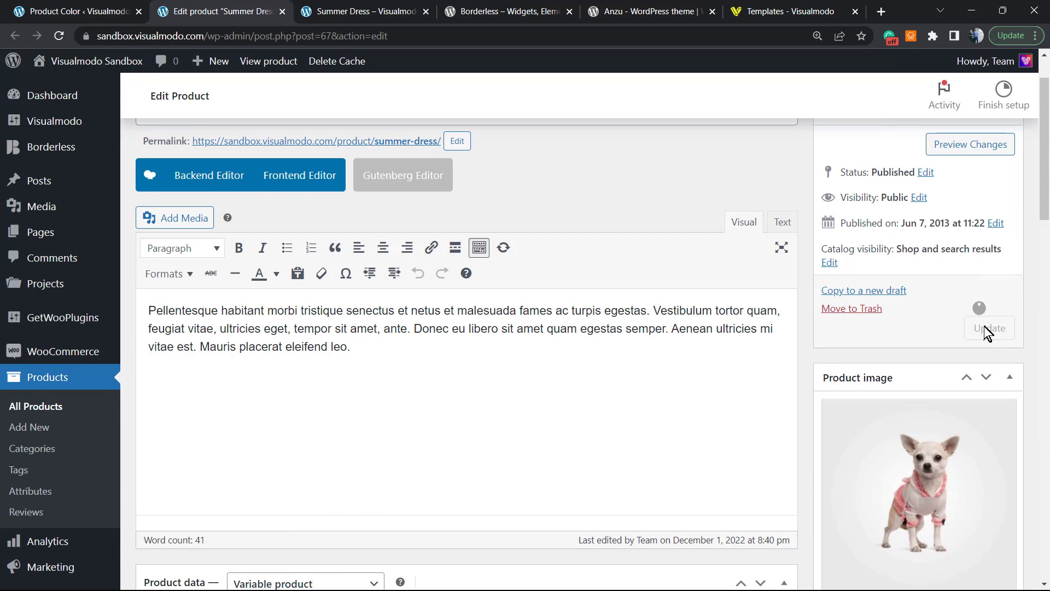
left_click(312, 7)
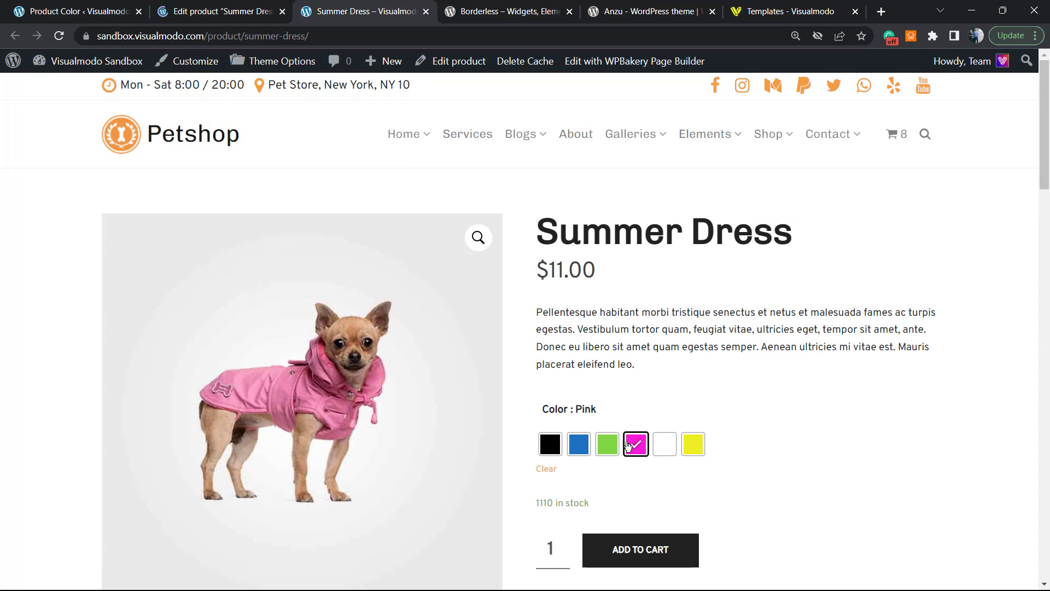
Alternate between the White and Pink swatches to compare Pink's pink-coat photo with White's
left_click(664, 447)
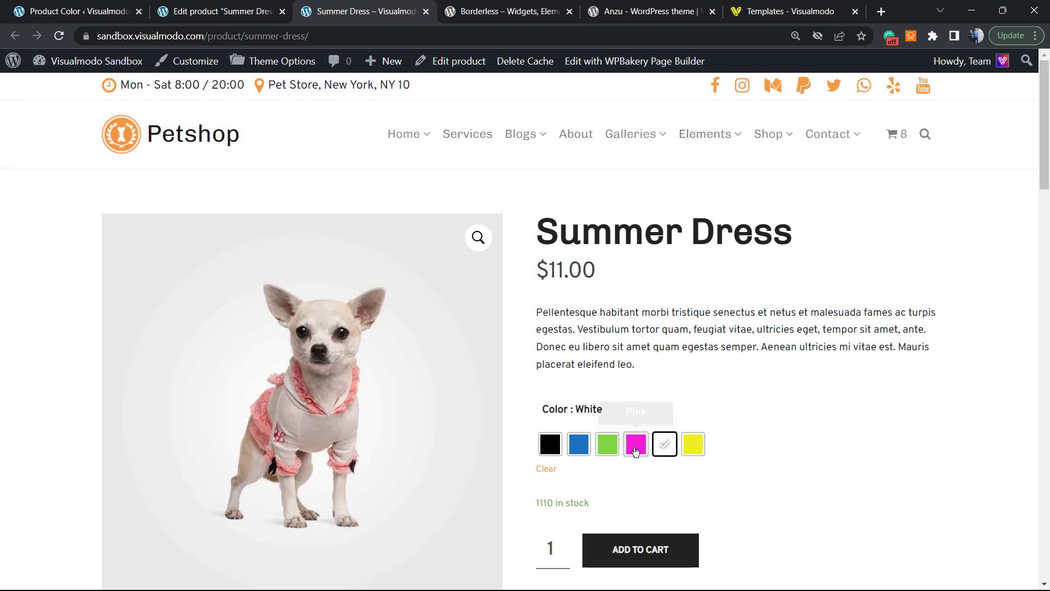
left_click(639, 444)
left_click(664, 448)
left_click(636, 445)
left_click(664, 447)
left_click(635, 446)
left_click(664, 448)
Go back to the Summer Dress edit page and show its Variations panel
left_click(260, 4)
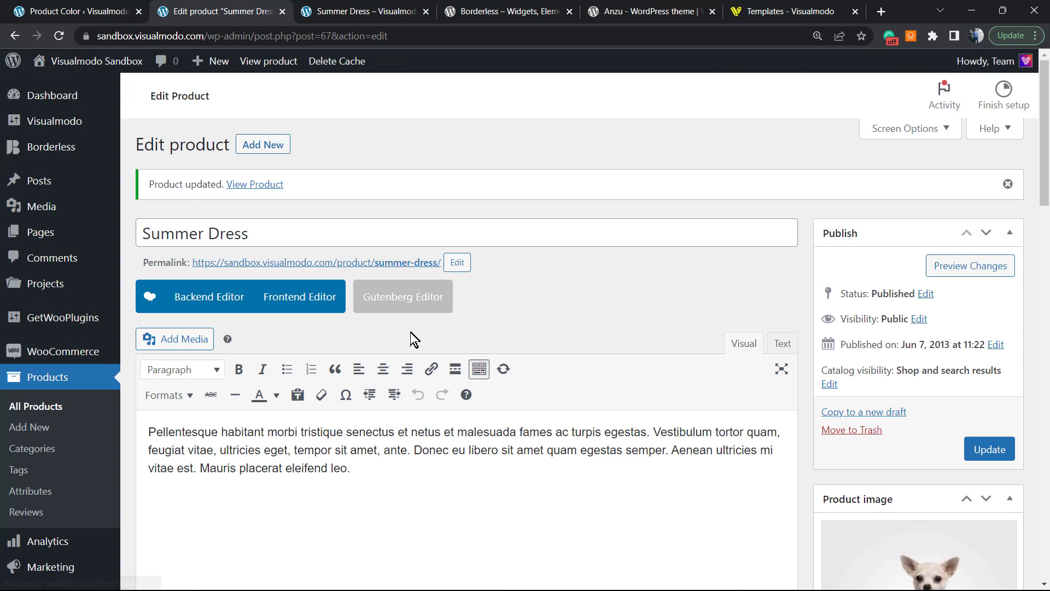
scroll(411, 333, "down", 10)
scroll(274, 303, "up", 3)
scroll(274, 303, "down", 10)
scroll(274, 302, "up", 8)
scroll(274, 314, "up", 5)
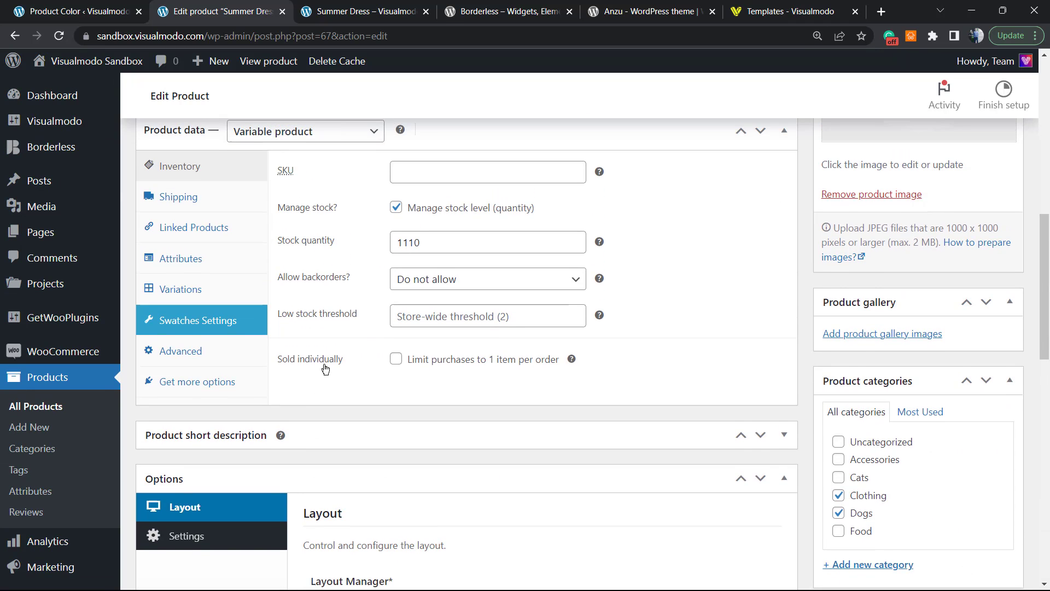
left_click(201, 298)
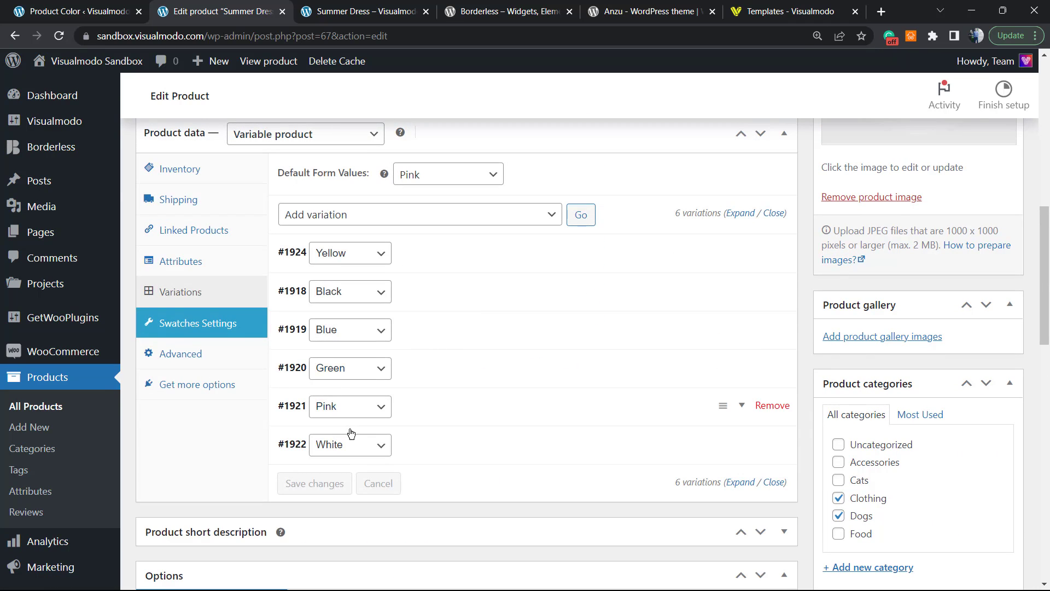
Expand the White variation and browse the Media Library, closing it without choosing an image
left_click(360, 446)
scroll(350, 437, "down", 1)
left_click(314, 383)
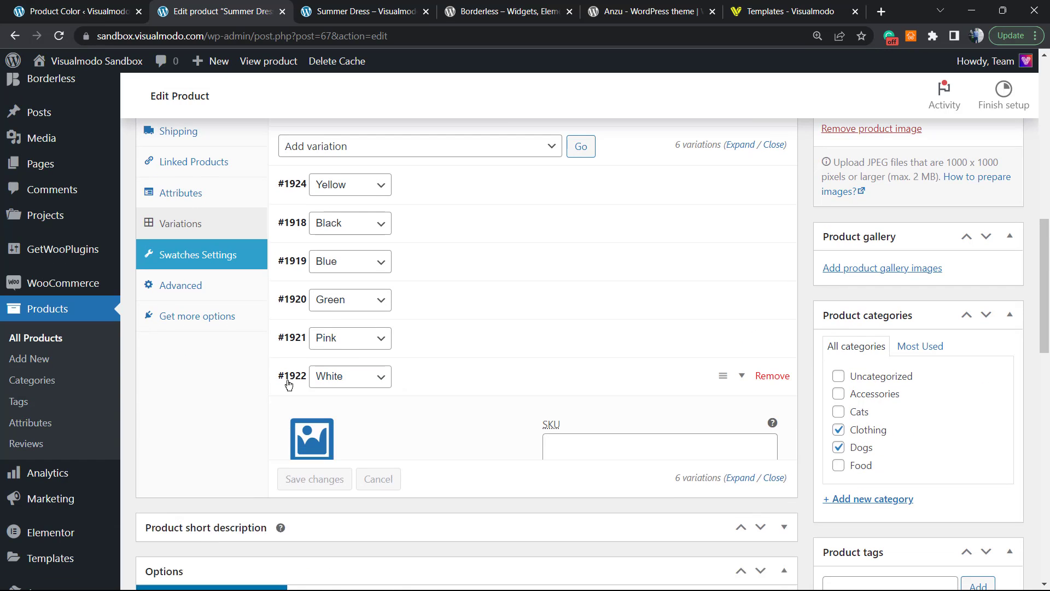
left_click(311, 427)
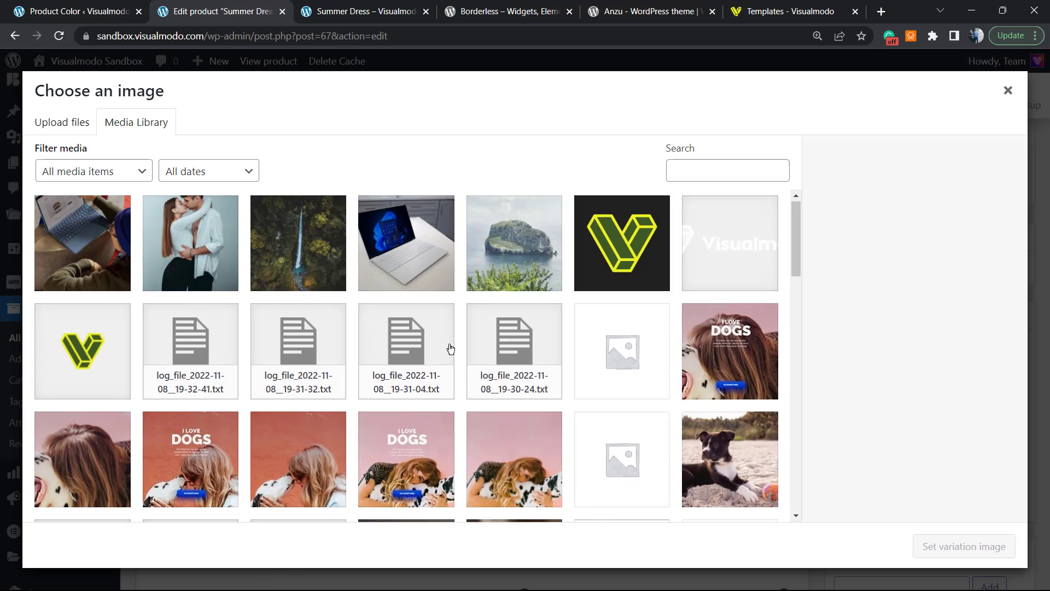
scroll(446, 350, "down", 10)
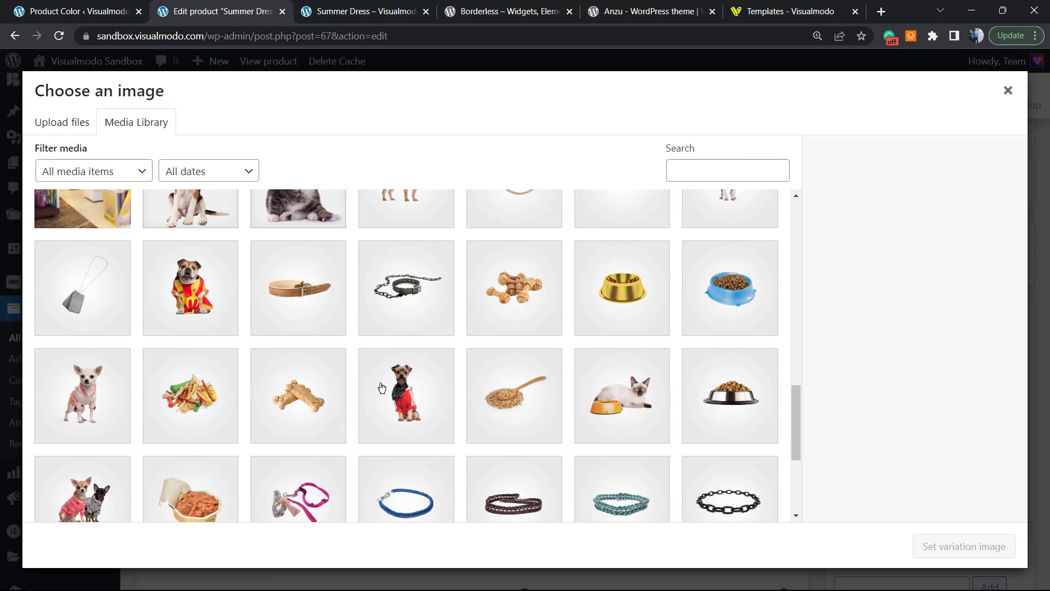
scroll(465, 354, "down", 4)
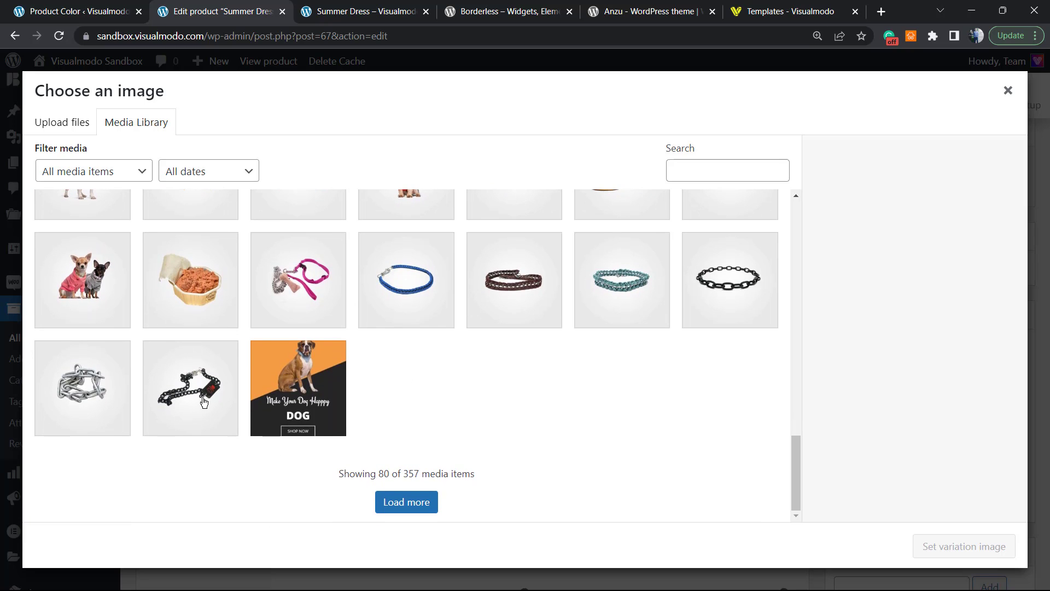
scroll(364, 387, "up", 3)
scroll(556, 312, "up", 2)
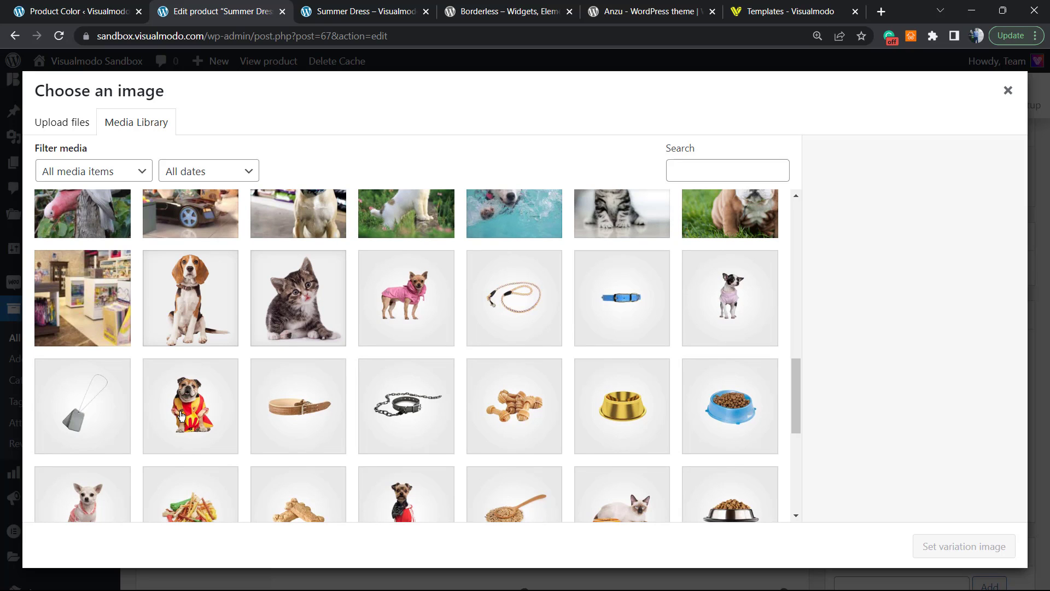
left_click(1007, 91)
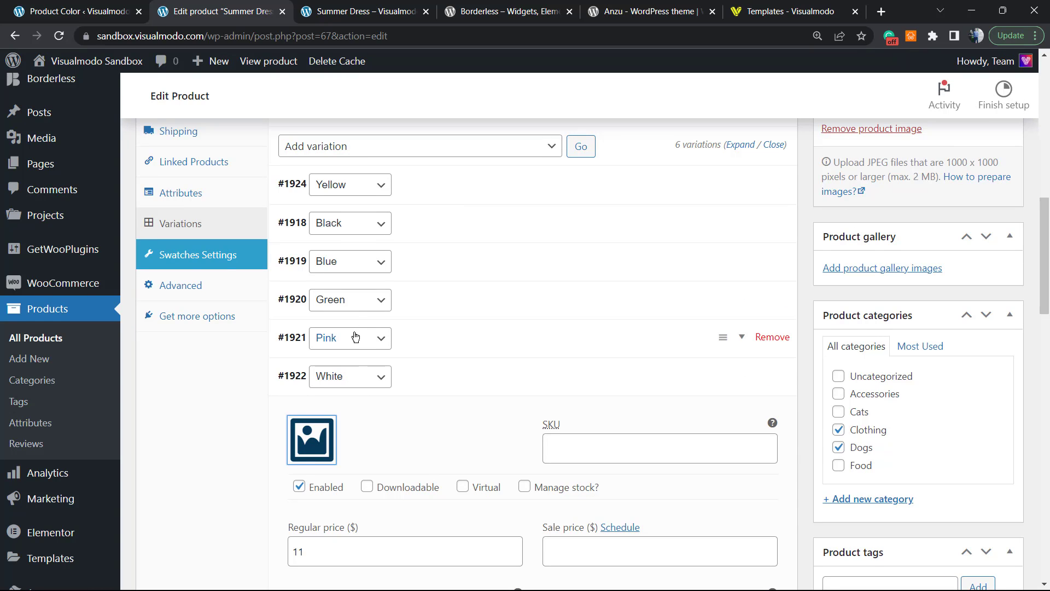
Keep #1924 as Yellow and give a variation the red-and-yellow bulldog photo (Sports-Dress-Pet-WordPress-theme-1.jpg)
scroll(356, 336, "up", 1)
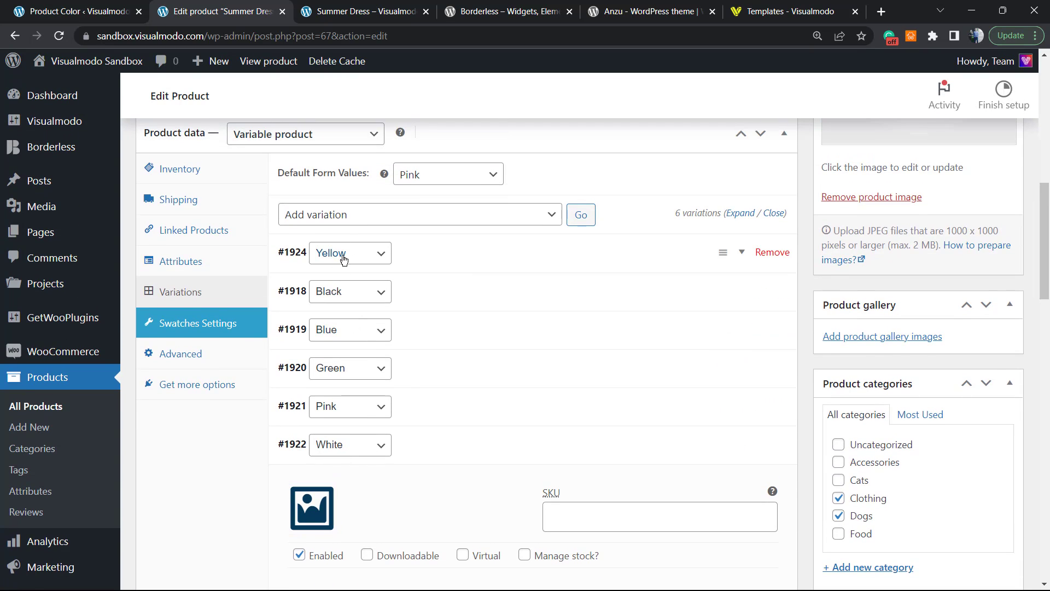
left_click(346, 253)
left_click(315, 258)
left_click(317, 267)
left_click(312, 355)
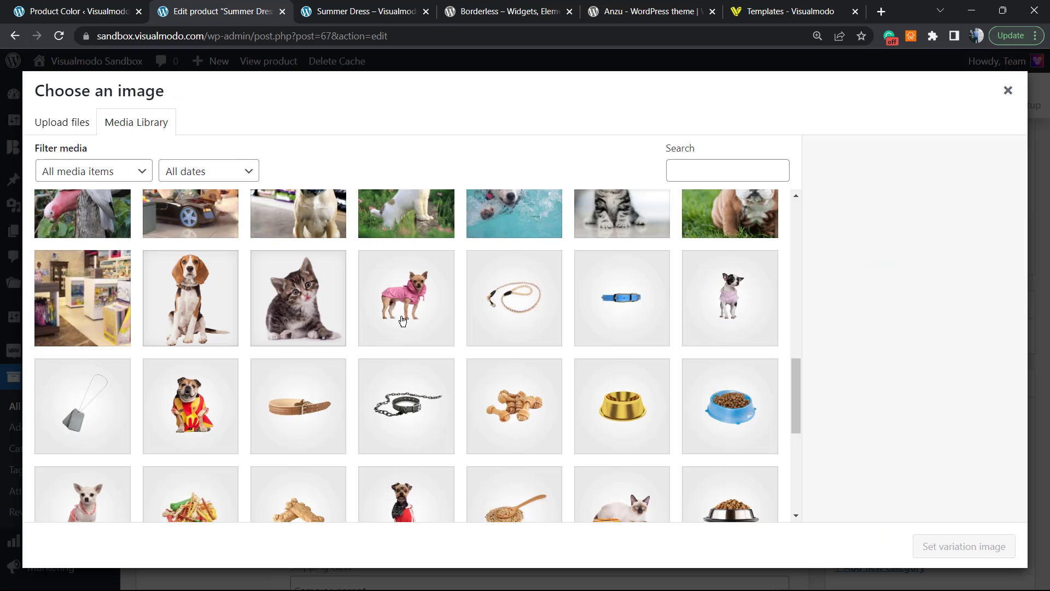
left_click(164, 414)
scroll(378, 387, "down", 1)
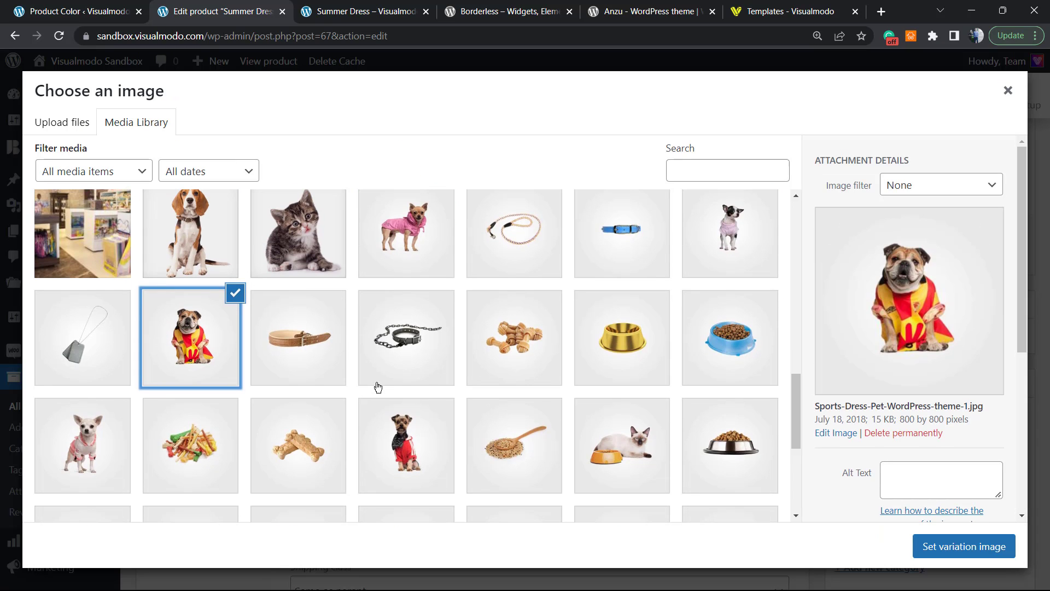
left_click(944, 547)
scroll(954, 265, "up", 7)
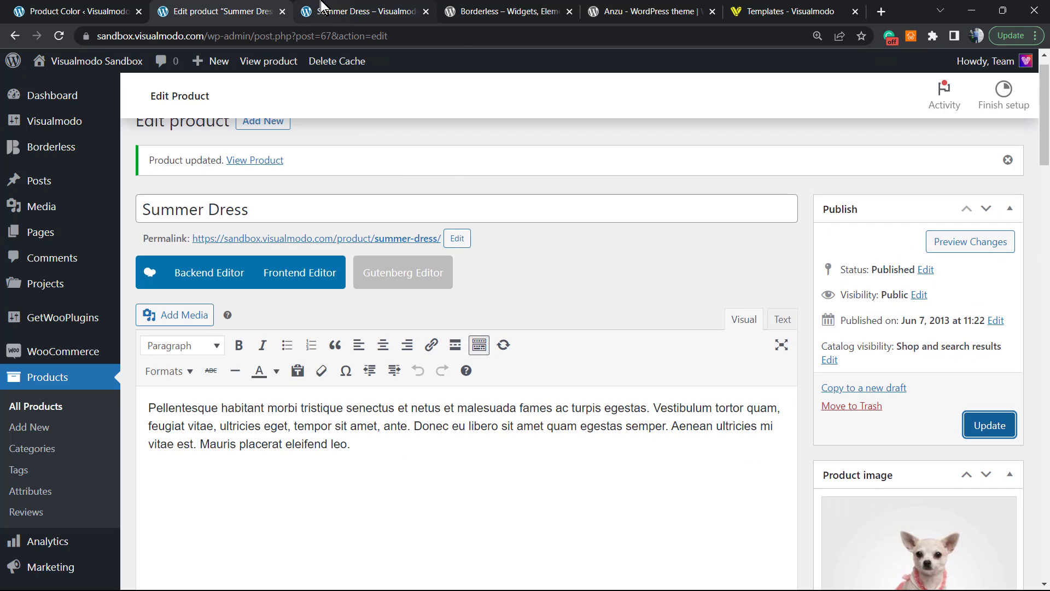
Reload the storefront and test Green, Blue, Black and Yellow, ending on Black's bulldog image
left_click(367, 8)
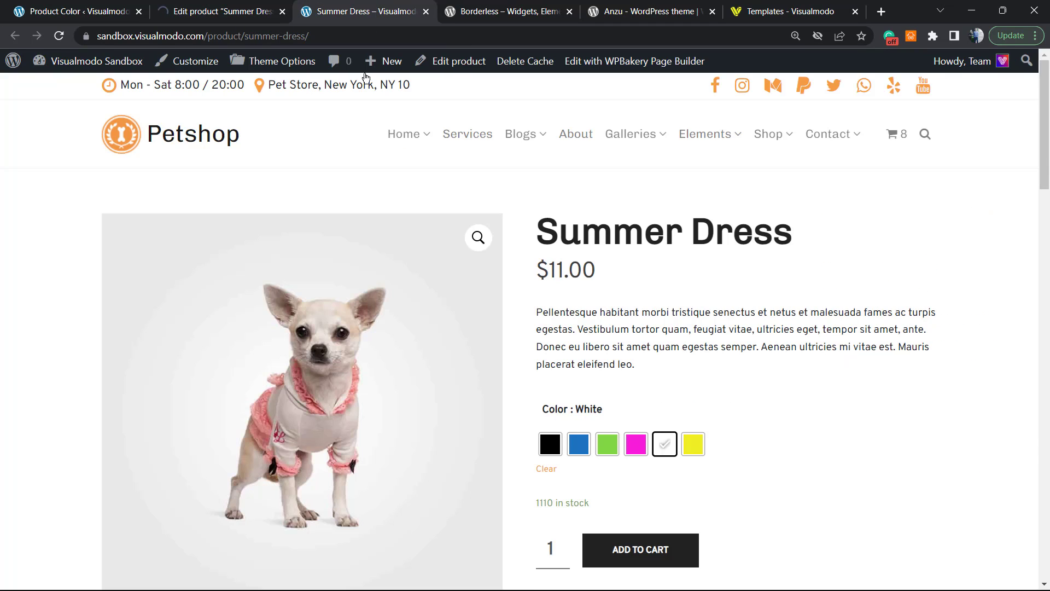
key("F5")
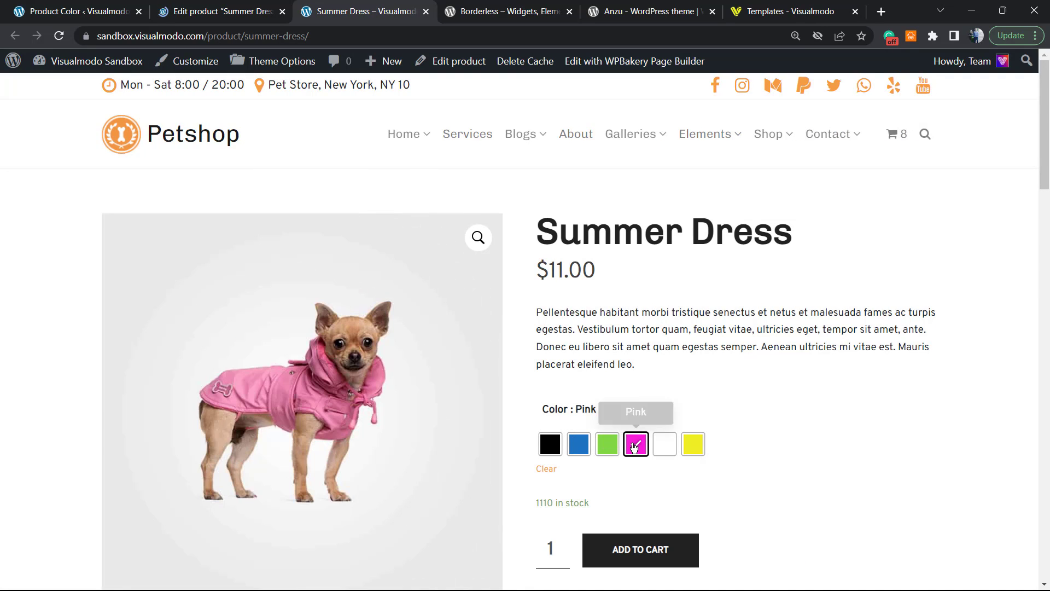
left_click(608, 446)
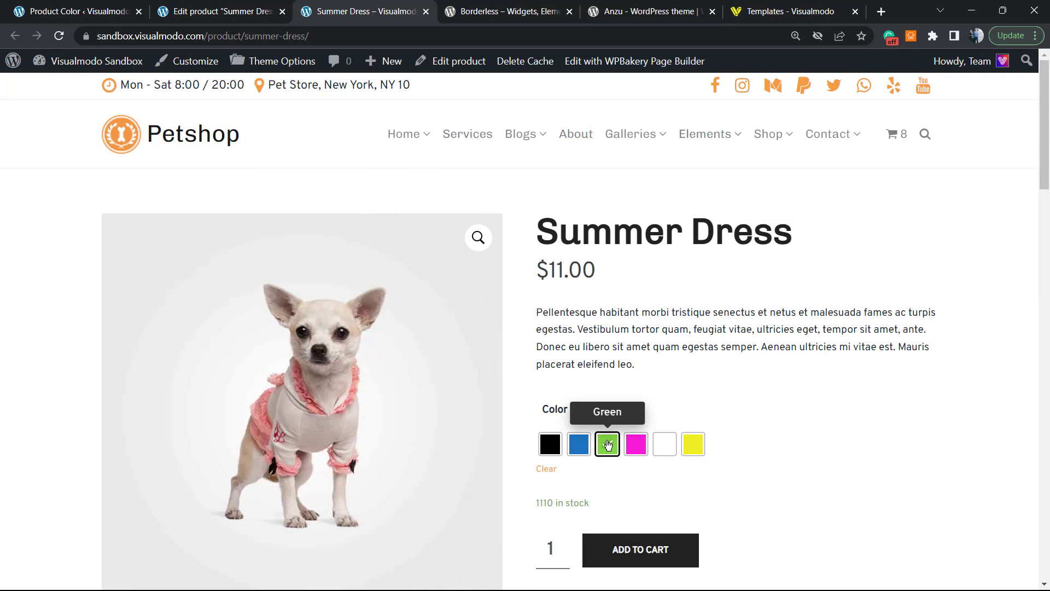
left_click(607, 444)
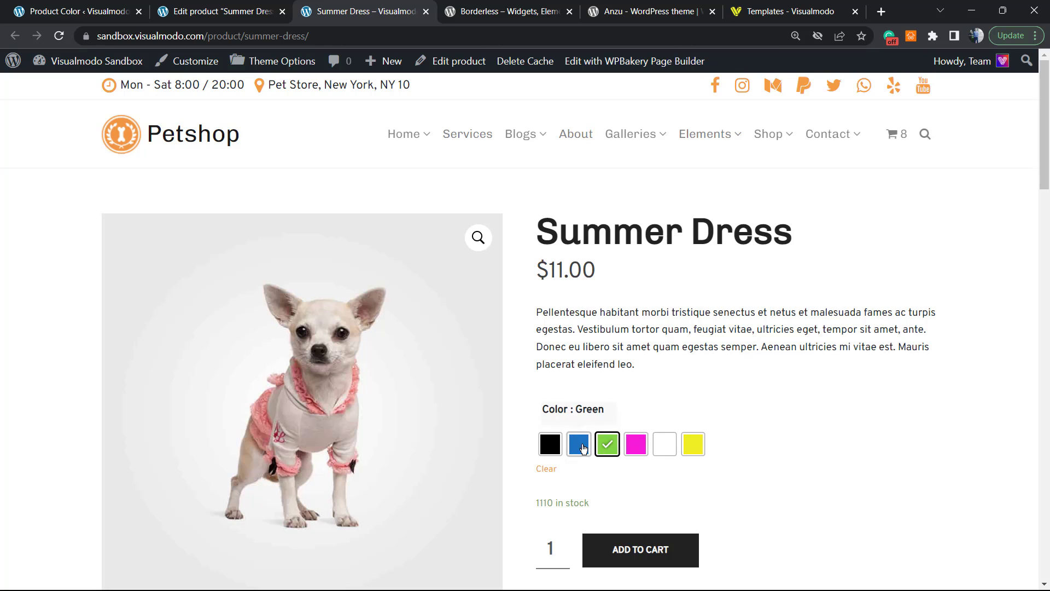
left_click(550, 448)
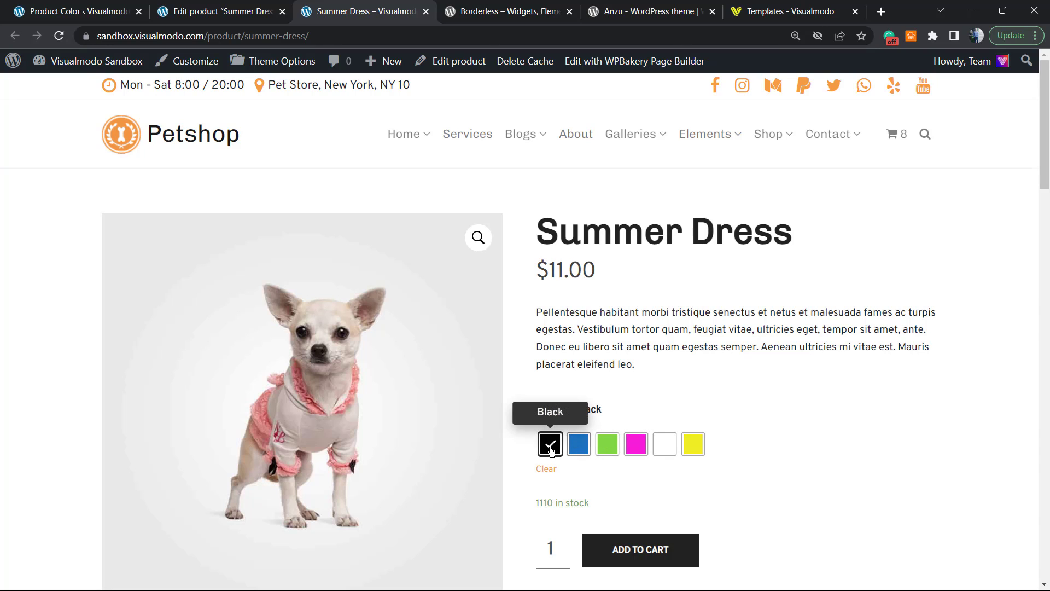
left_click(694, 450)
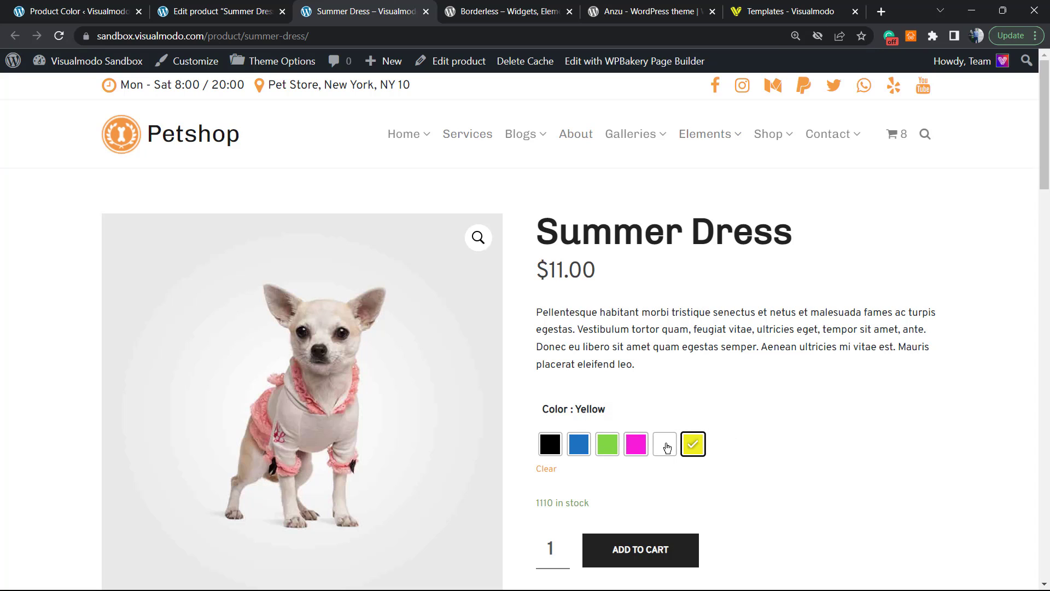
left_click(550, 444)
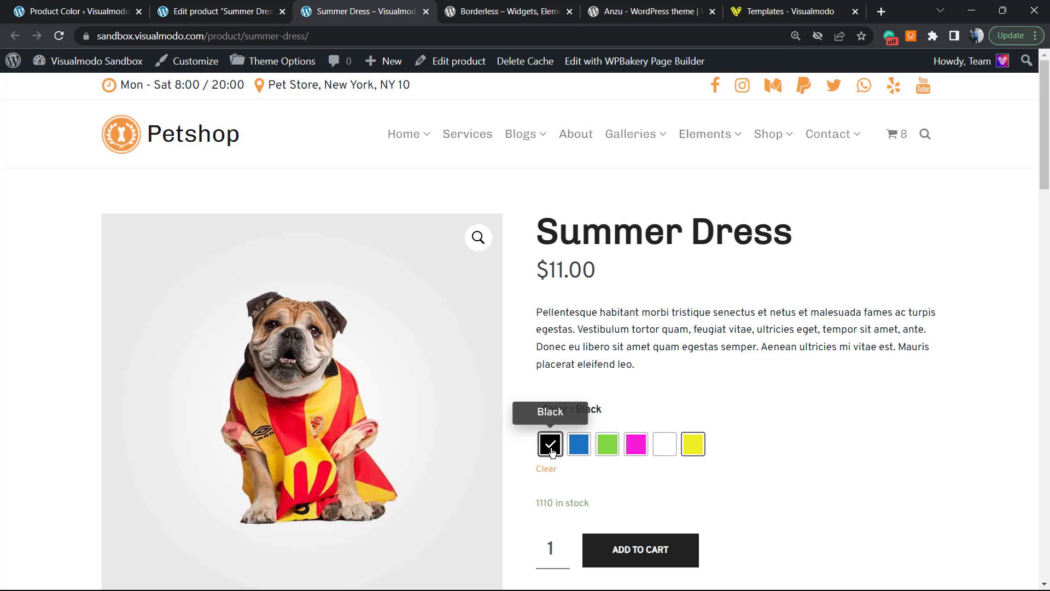
Return to the Summer Dress edit page and show its colour variations
left_click(528, 7)
left_click(241, 10)
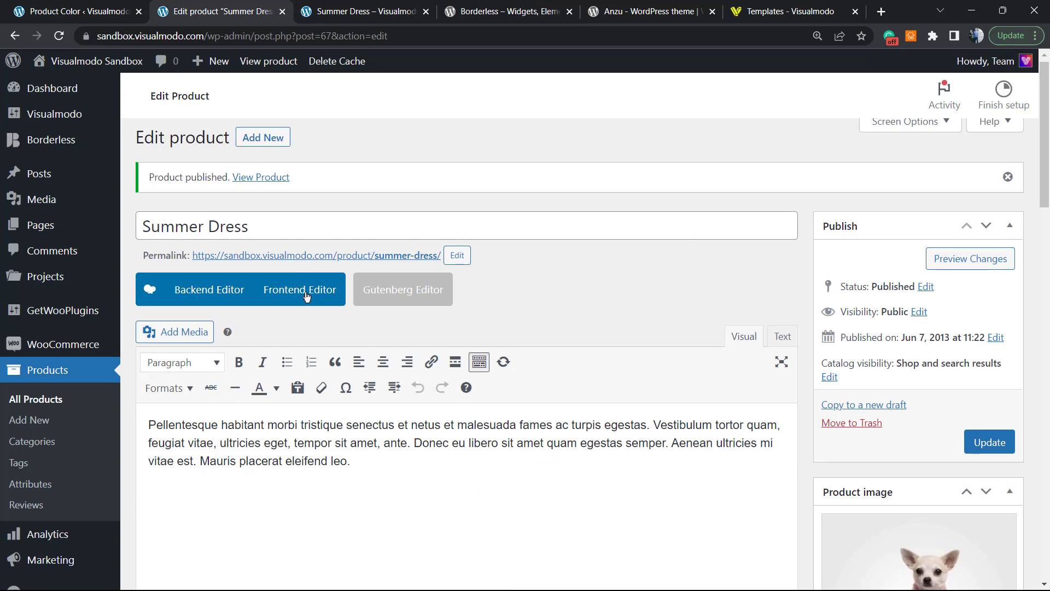
scroll(307, 295, "down", 15)
scroll(356, 368, "up", 7)
left_click(207, 383)
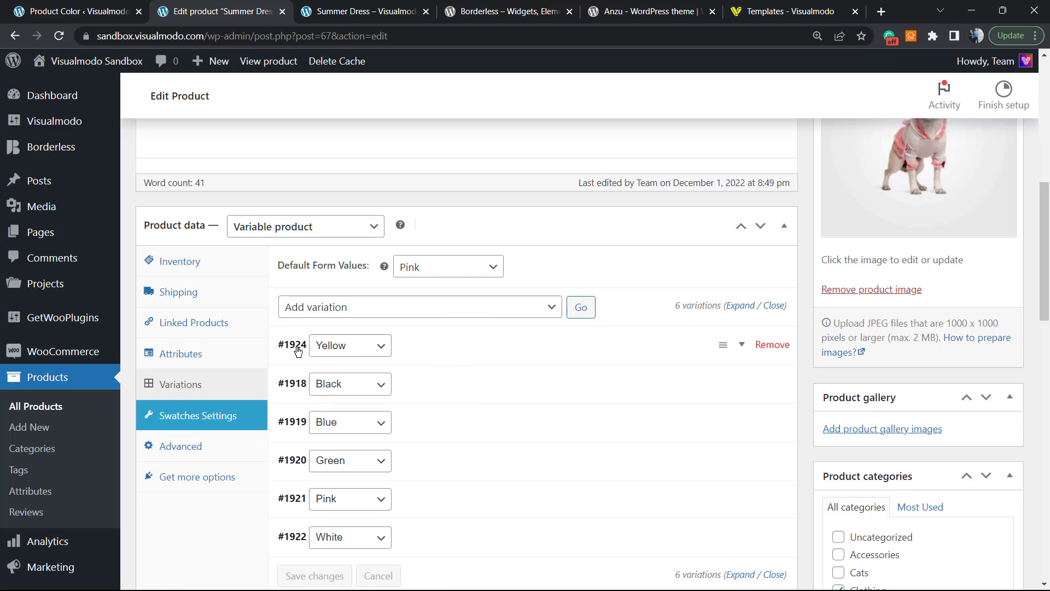
Give the Yellow variation the Yorkie-in-red-hoodie image
left_click(298, 350)
scroll(300, 345, "down", 1)
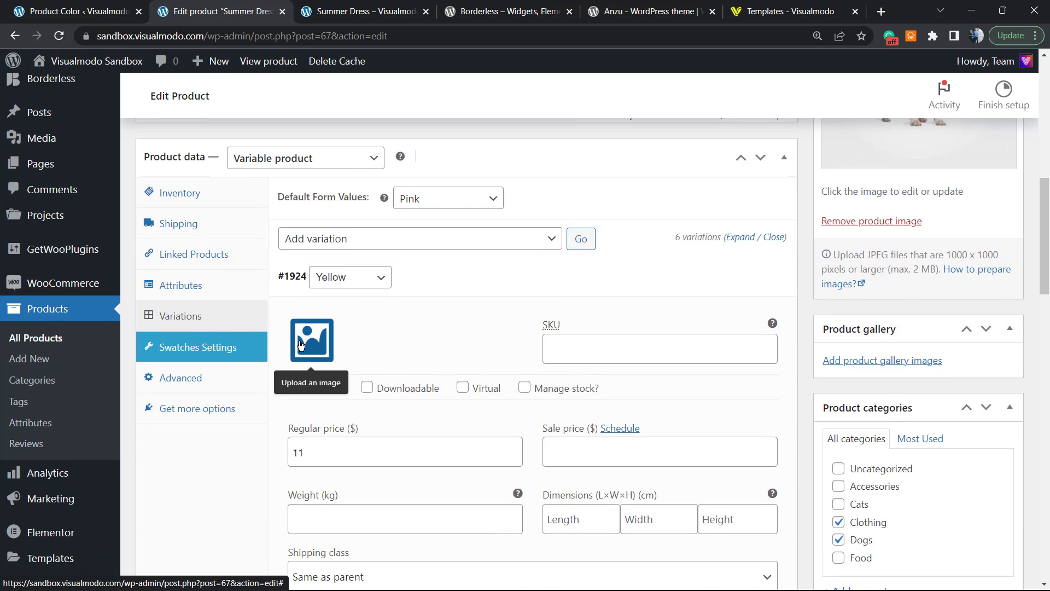
left_click(299, 345)
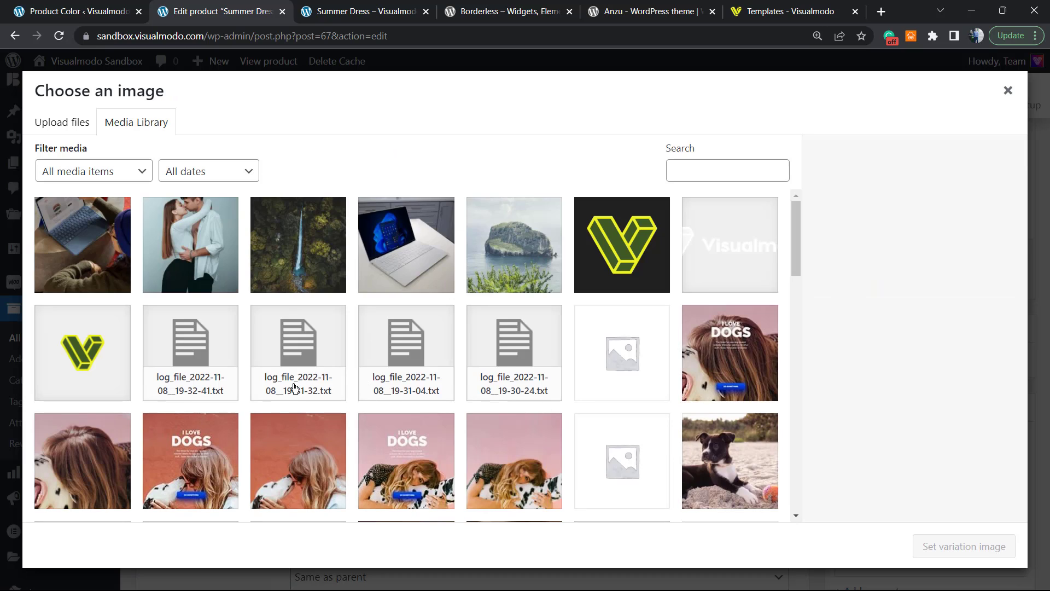
scroll(294, 387, "down", 12)
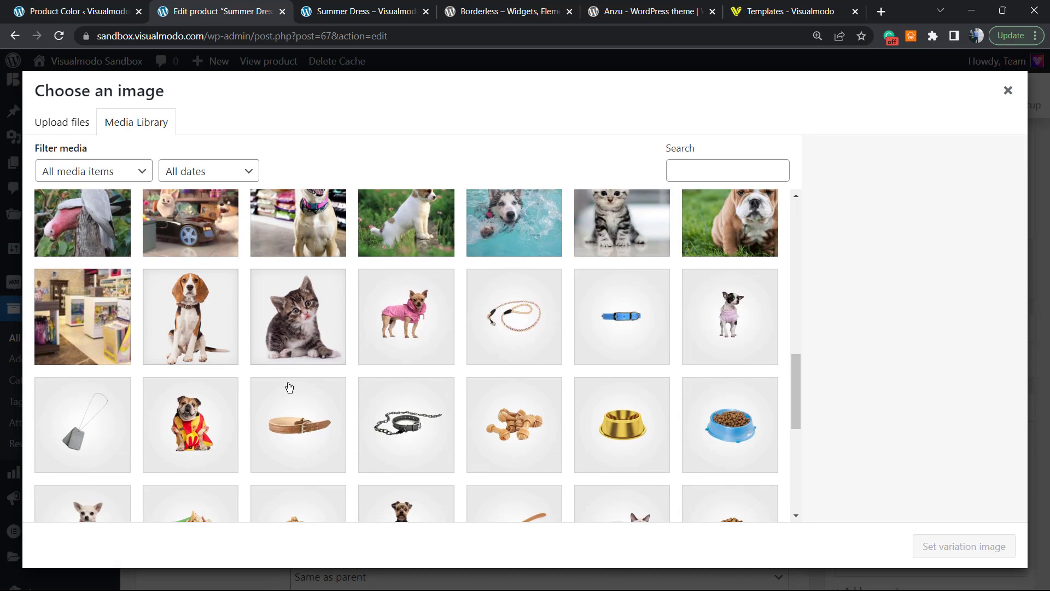
scroll(403, 347, "down", 3)
scroll(403, 347, "up", 2)
scroll(403, 347, "down", 5)
scroll(398, 357, "up", 3)
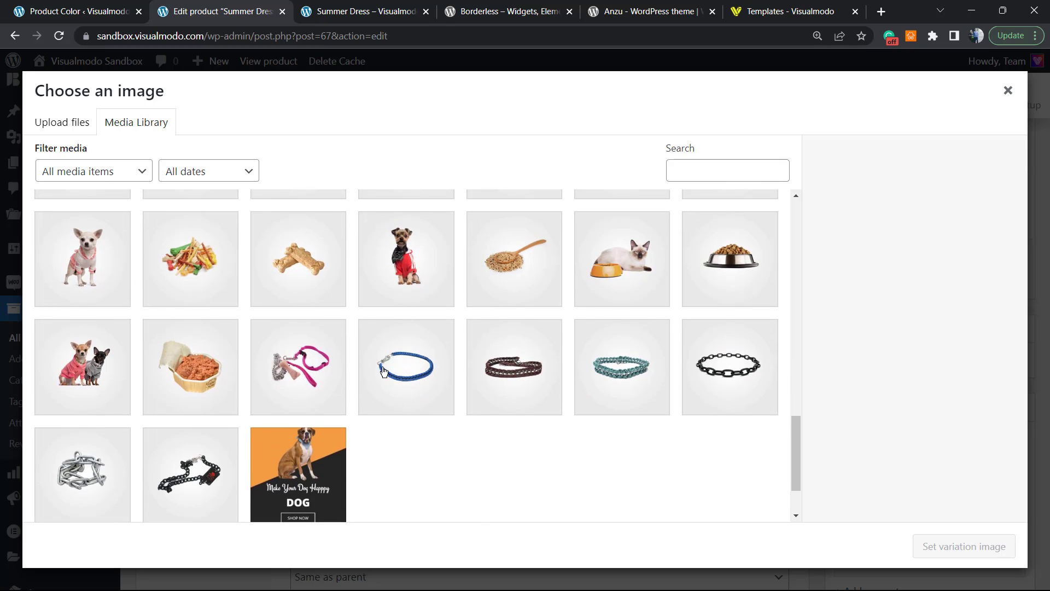
left_click(408, 341)
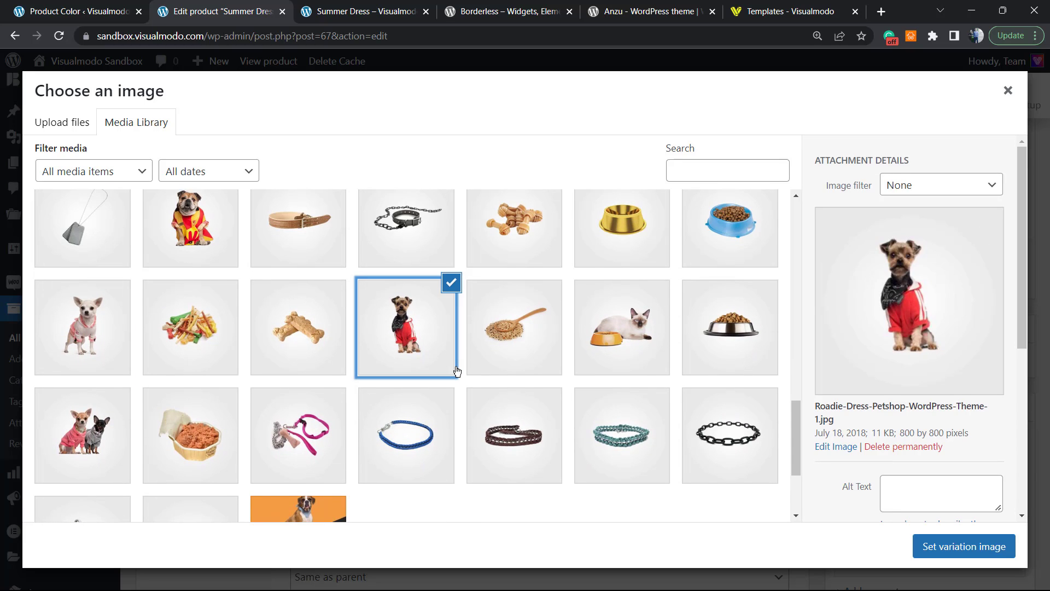
left_click(947, 553)
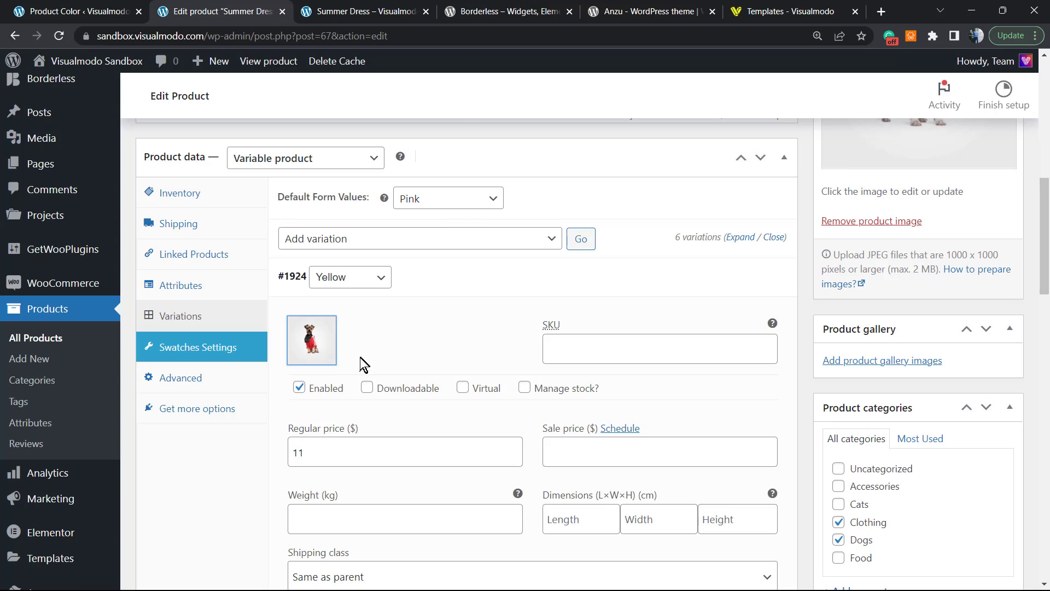
Set the Yorkie-in-red-hoodie image on the #1918 Black variation
scroll(308, 339, "down", 3)
scroll(308, 340, "down", 3)
left_click(286, 299)
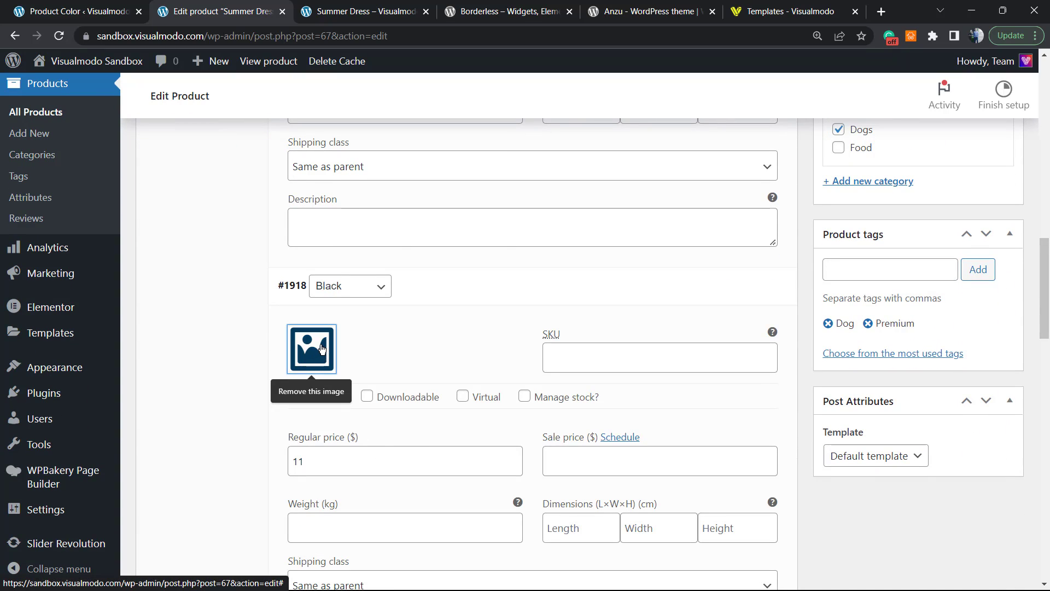
left_click(322, 349)
left_click(405, 345)
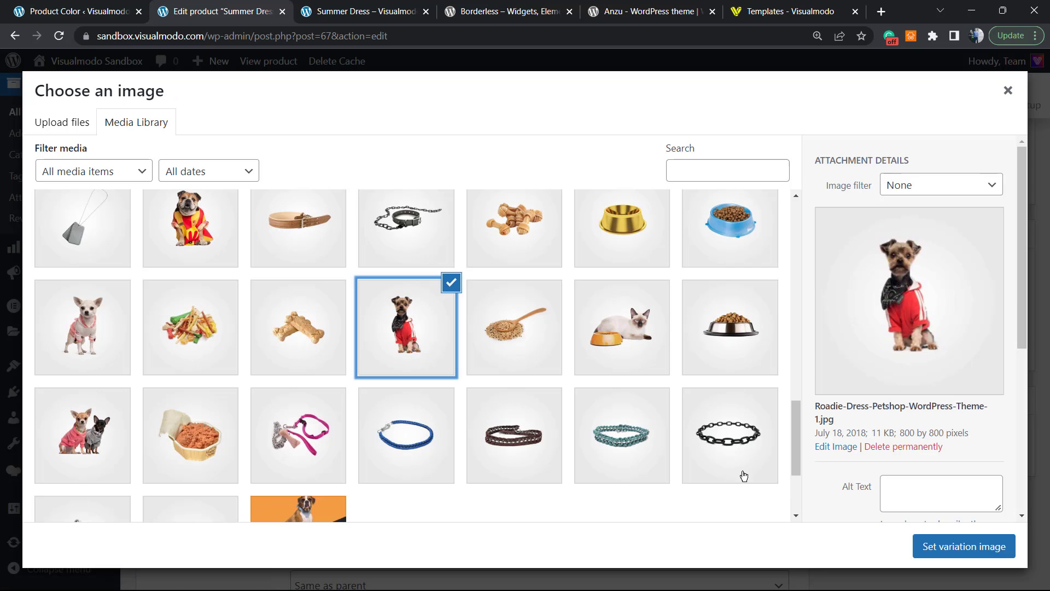
left_click(993, 554)
Change the Yellow variation's image to the bulldog in sports dress and update the product
scroll(388, 352, "up", 9)
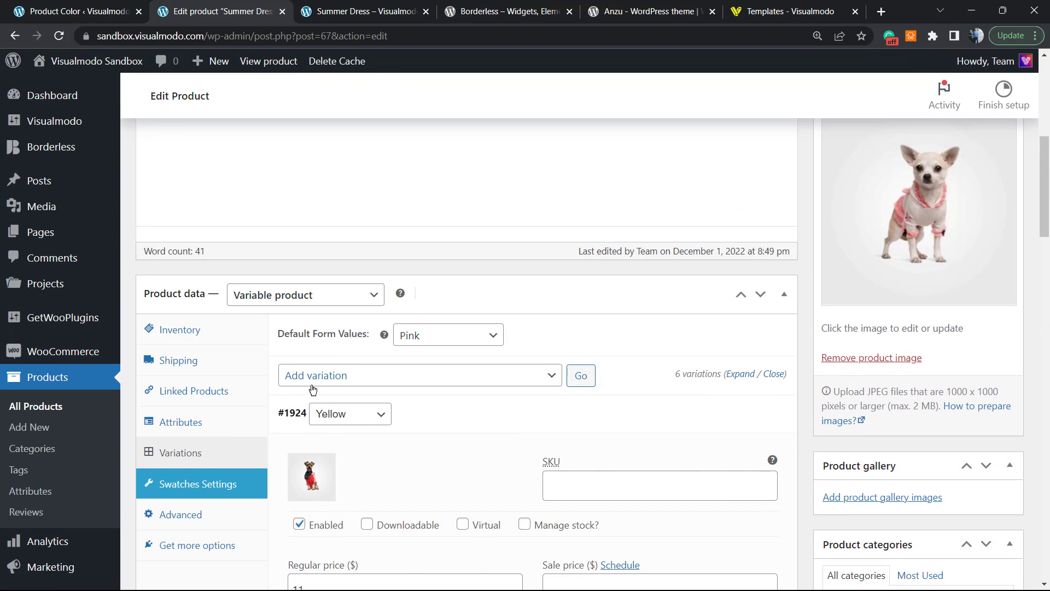
left_click(308, 479)
scroll(321, 361, "down", 3)
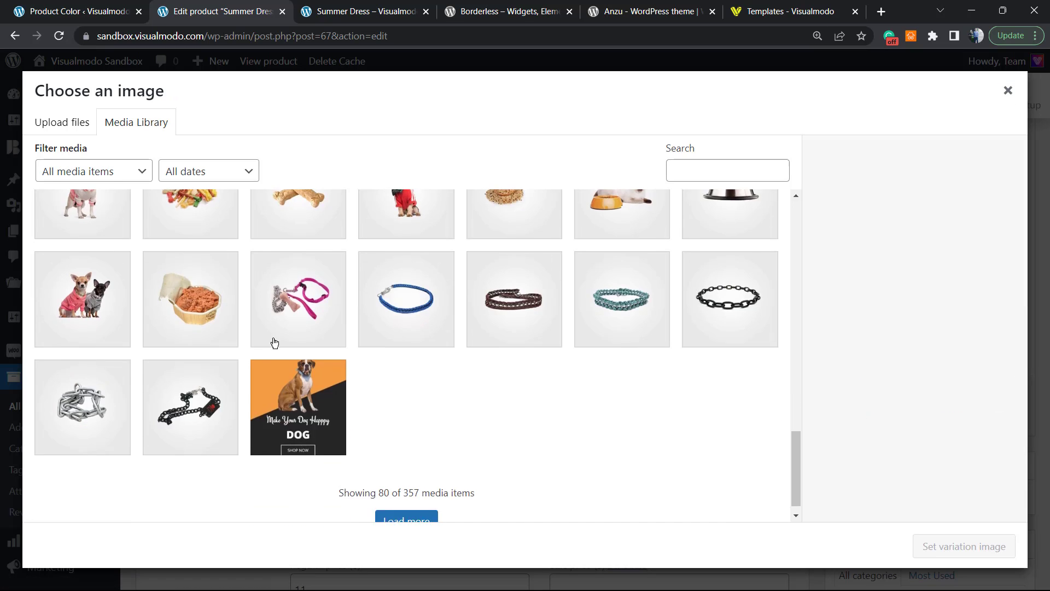
scroll(265, 347, "up", 3)
left_click(165, 249)
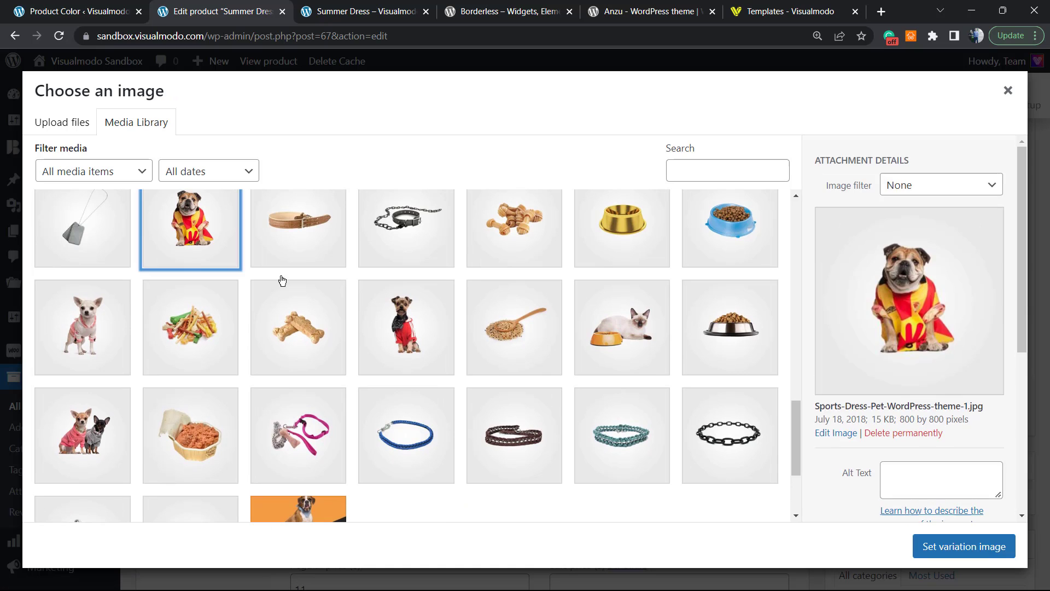
left_click(919, 546)
scroll(851, 119, "up", 8)
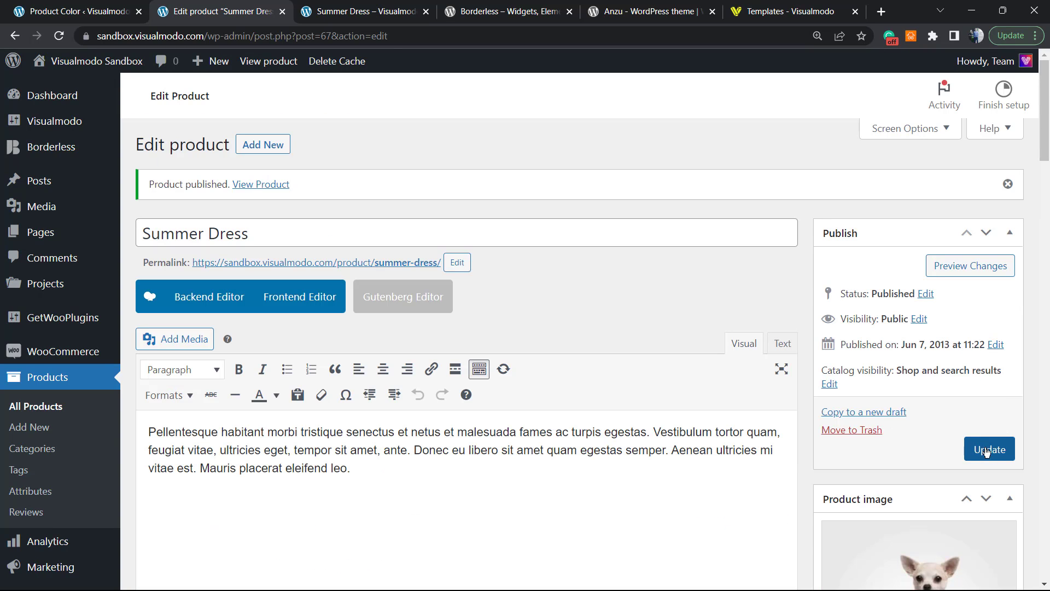
left_click(989, 449)
Reload the Summer Dress page and check the Yellow, Black, Pink and White swatch images
left_click(362, 11)
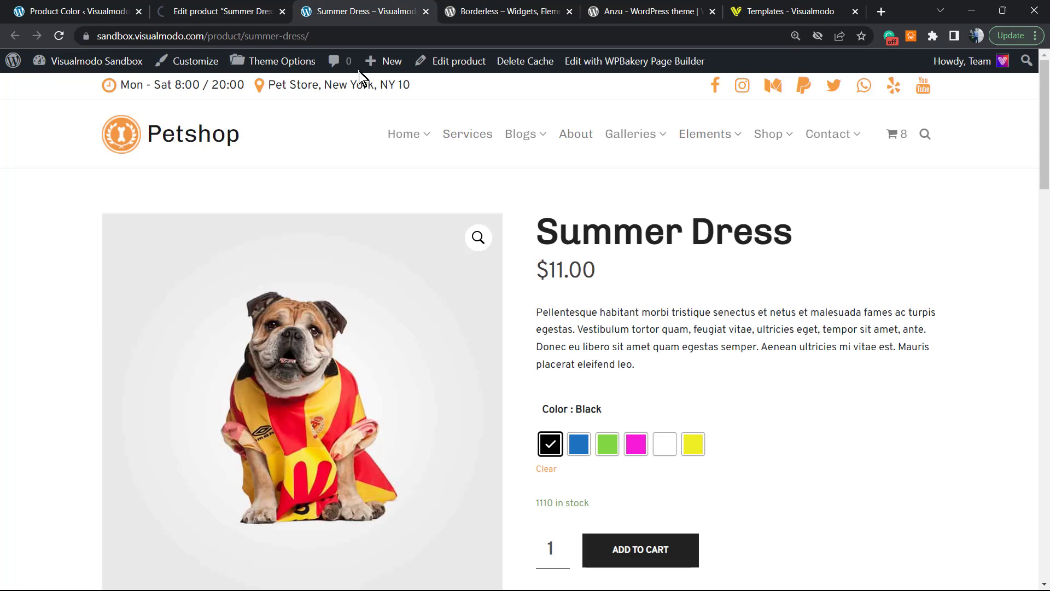
key("F5")
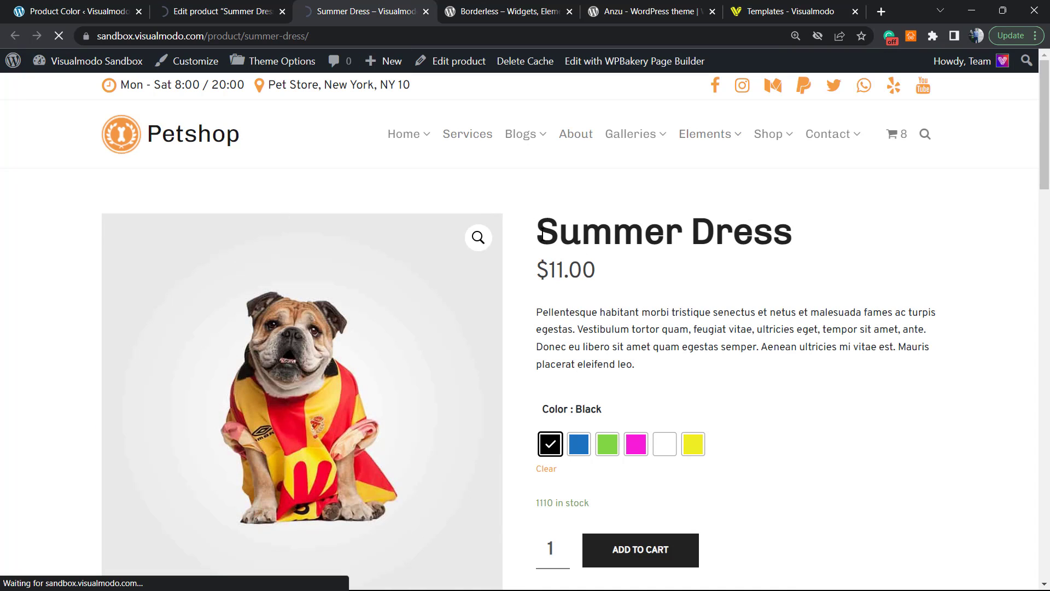
left_click(688, 454)
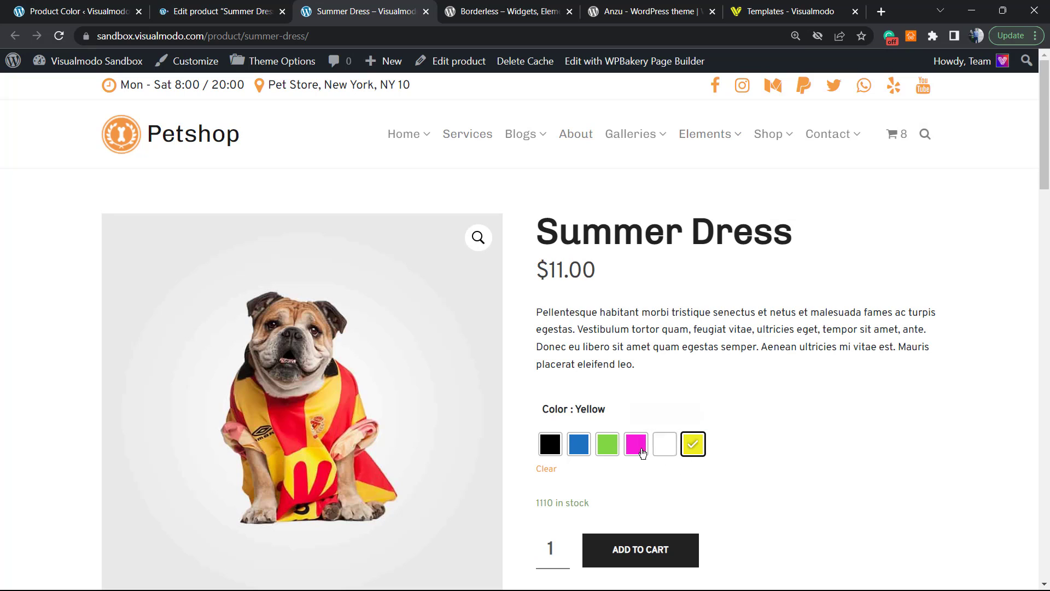
left_click(547, 446)
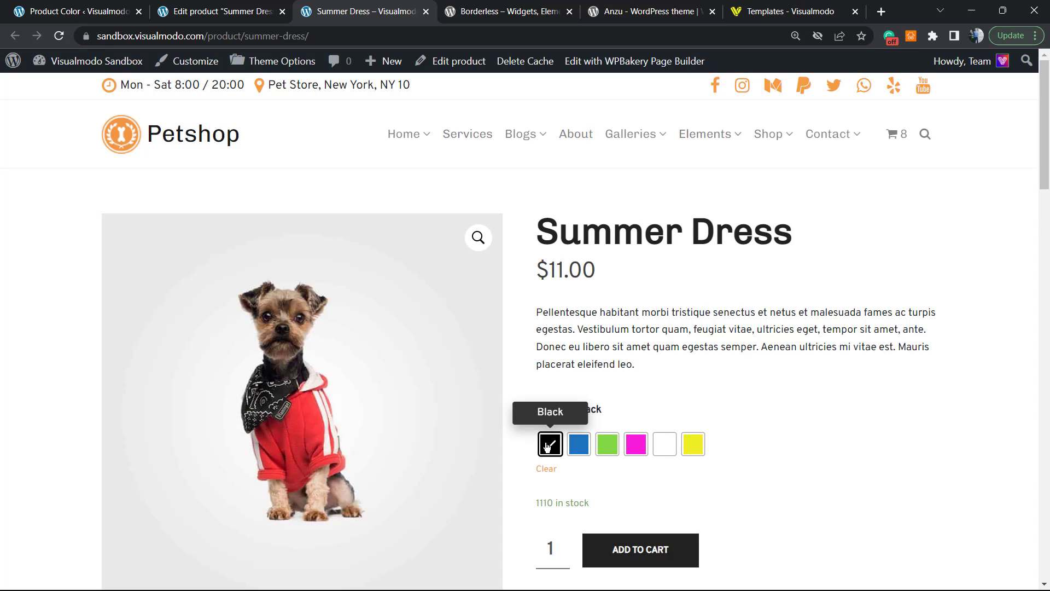
left_click(635, 447)
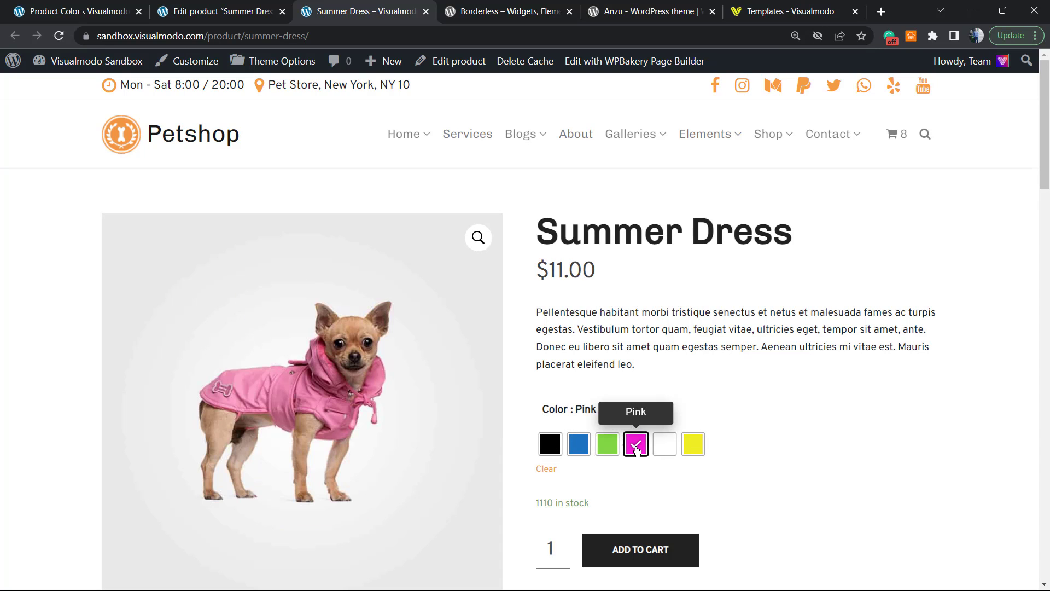
left_click(664, 450)
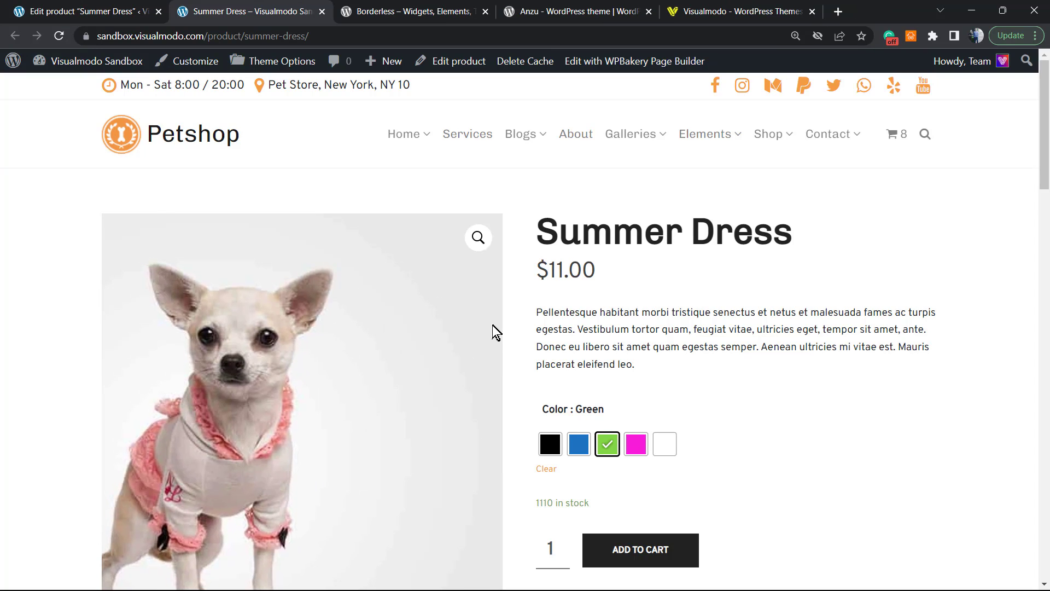
Review the Borderless plugin page, highlighting its title and scrolling through the Description
left_click(391, 7)
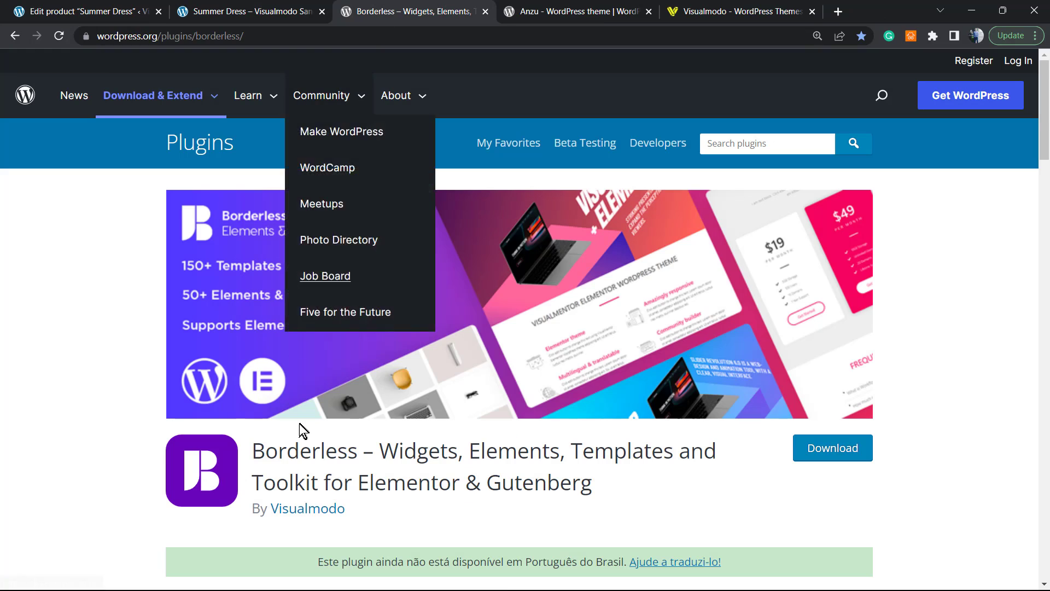
double_click(306, 452)
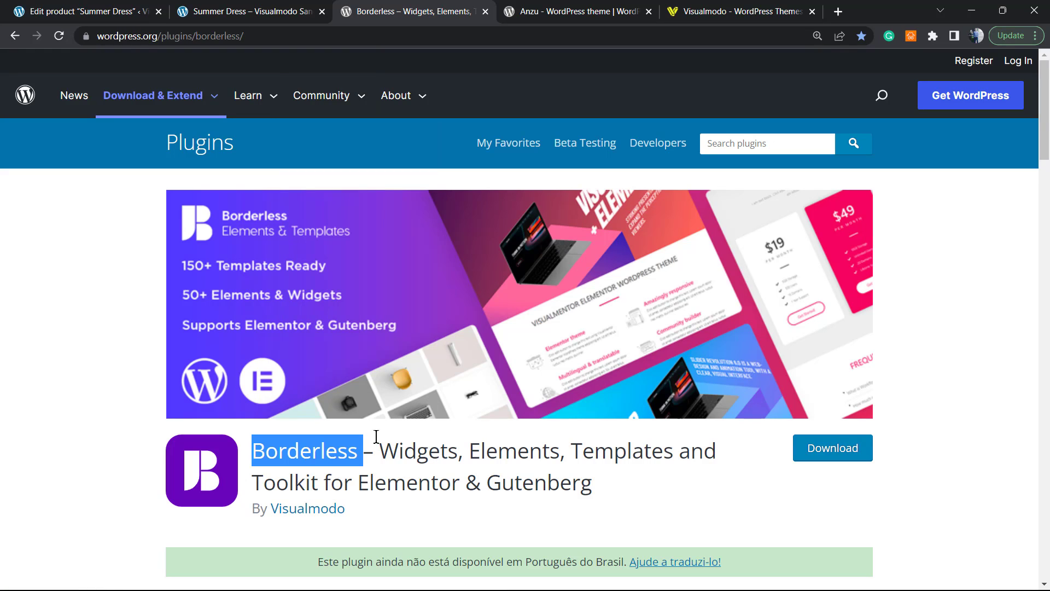
scroll(403, 454, "down", 7)
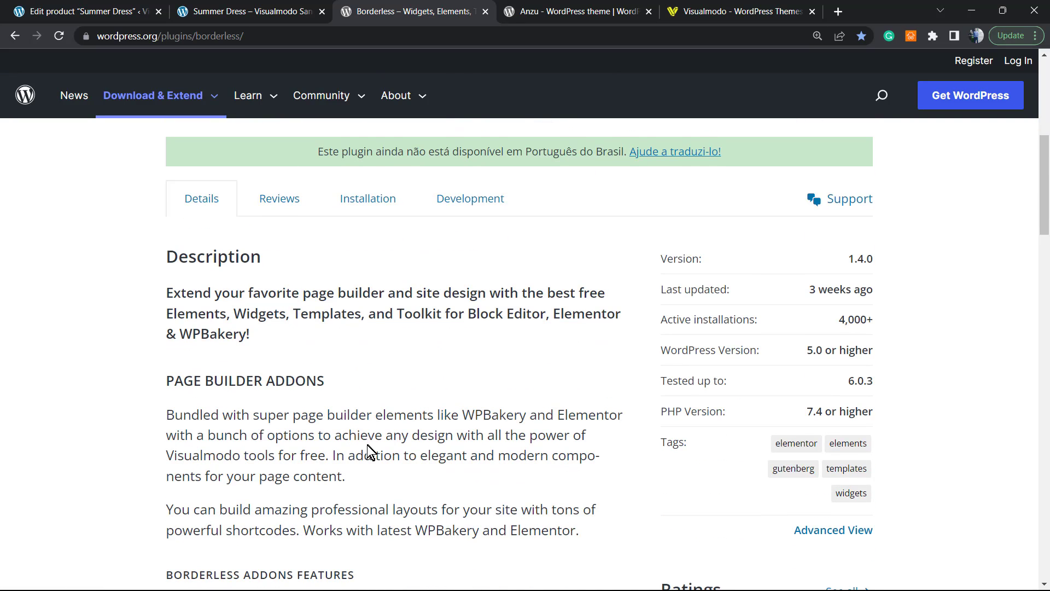
scroll(368, 452, "up", 7)
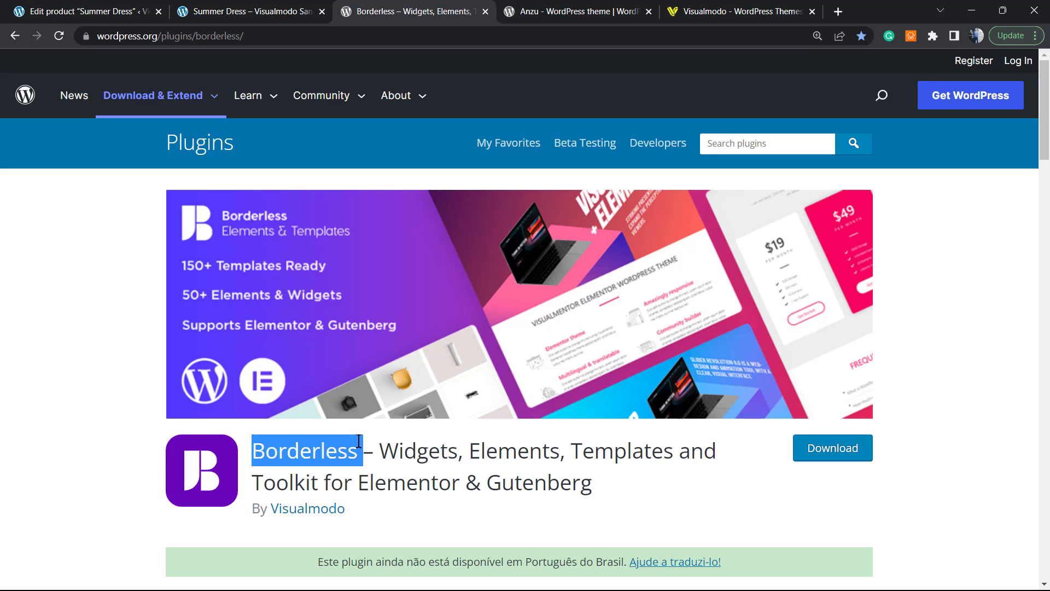
left_click(301, 443)
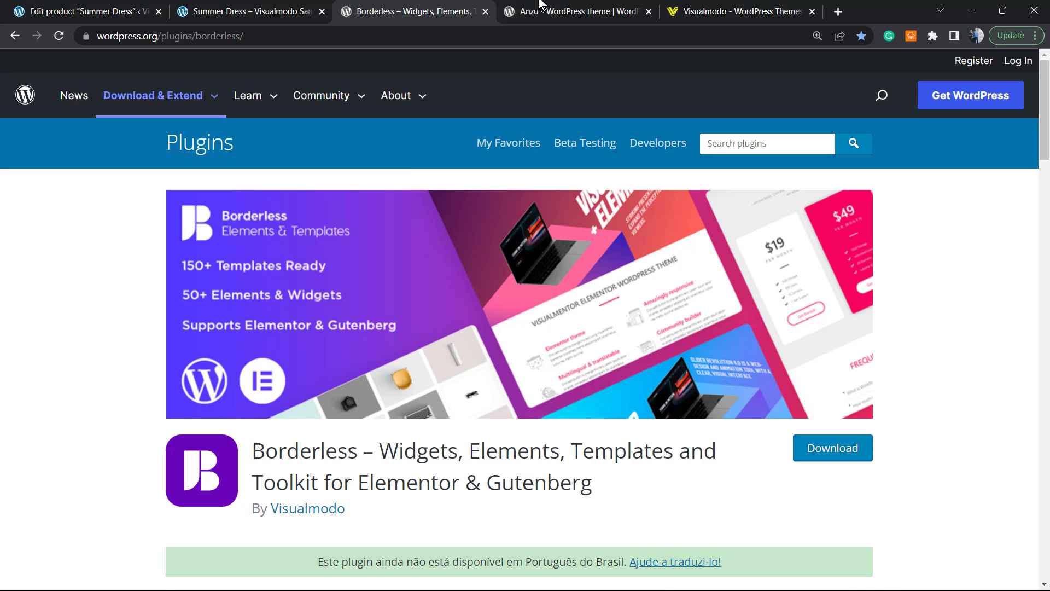
Look over the Anzu theme page and its title, then go to the Visualmodo homepage
left_click(570, 13)
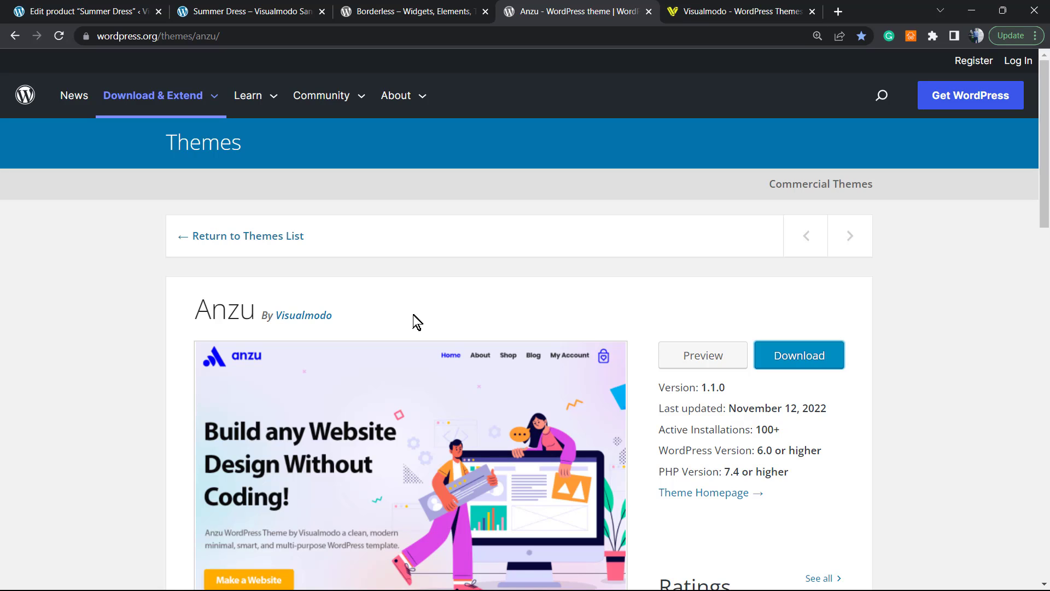
scroll(404, 334, "down", 1)
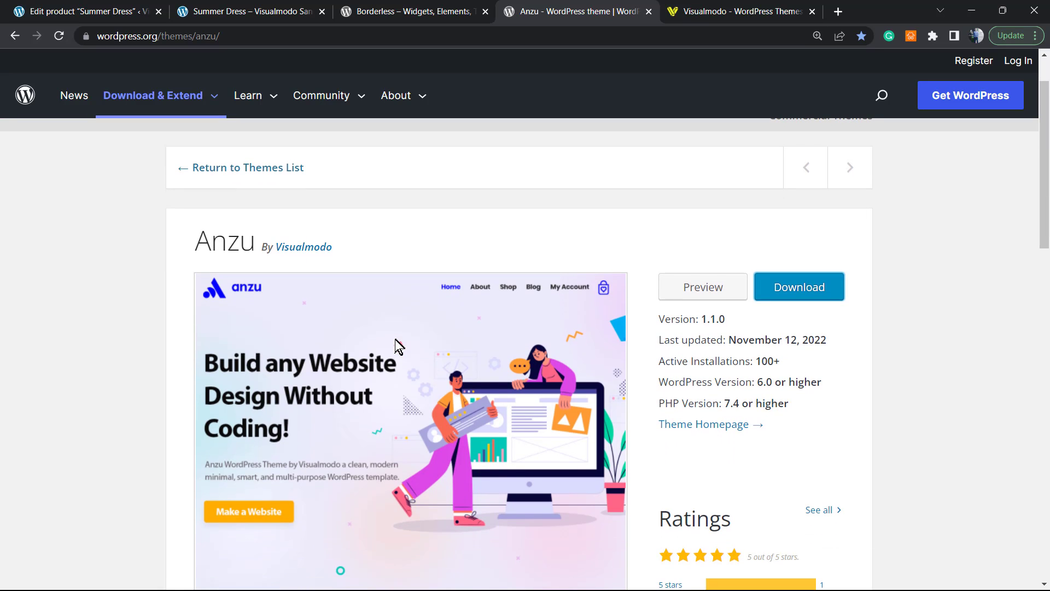
scroll(398, 345, "up", 1)
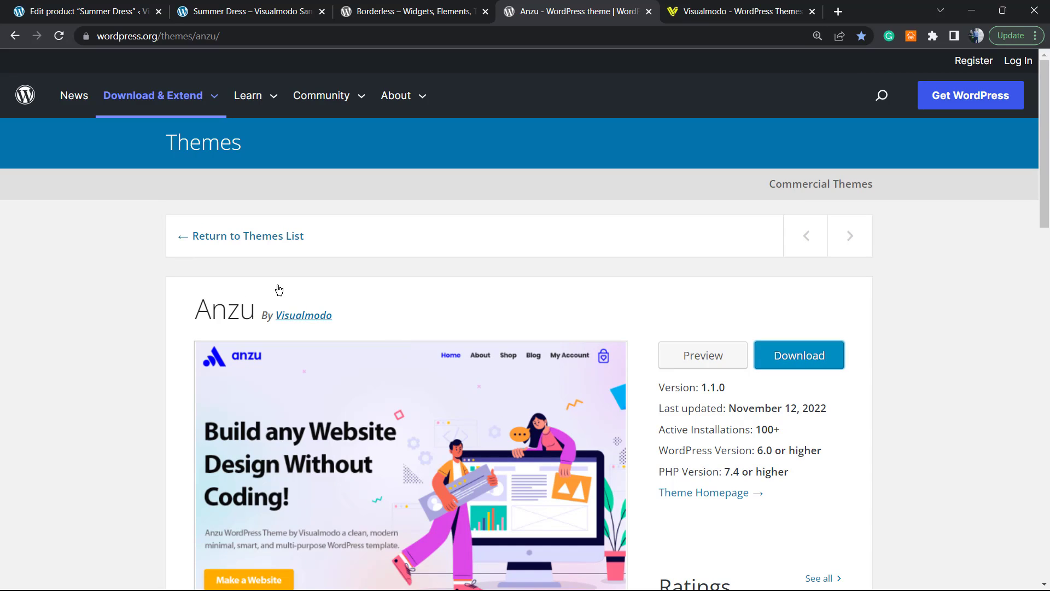
double_click(230, 302)
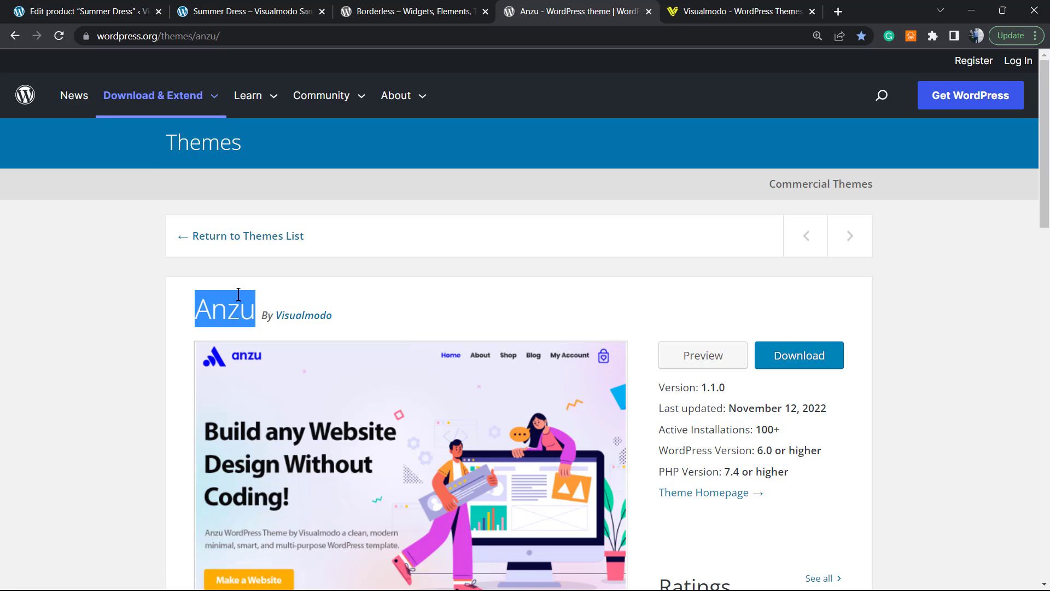
left_click(720, 11)
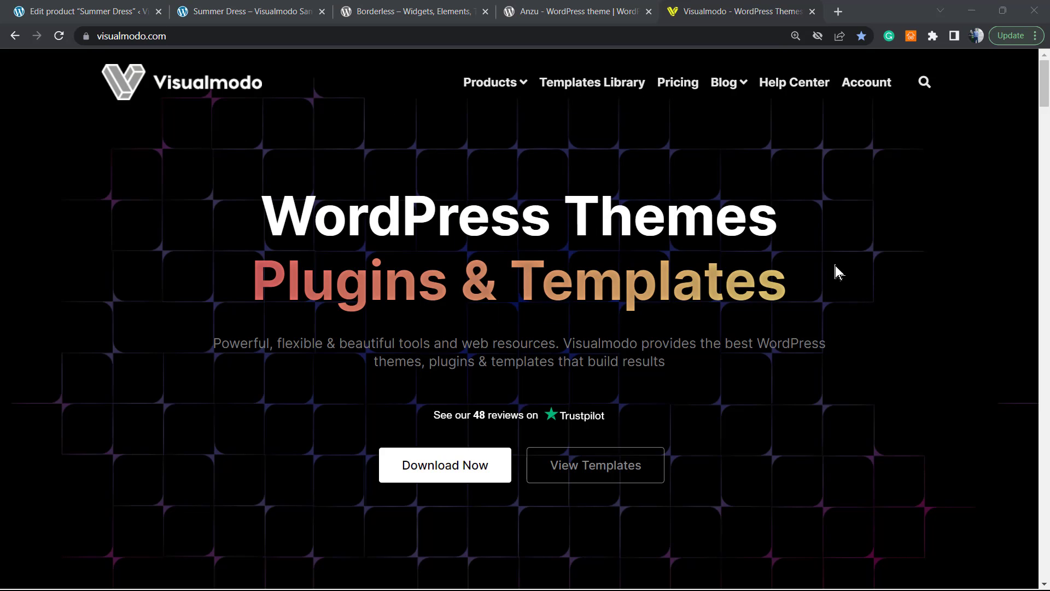
Browse Visualmodo's Templates Library cards such as Eco Food 2, Bakery, Lawyer and Biker Club
left_click(573, 83)
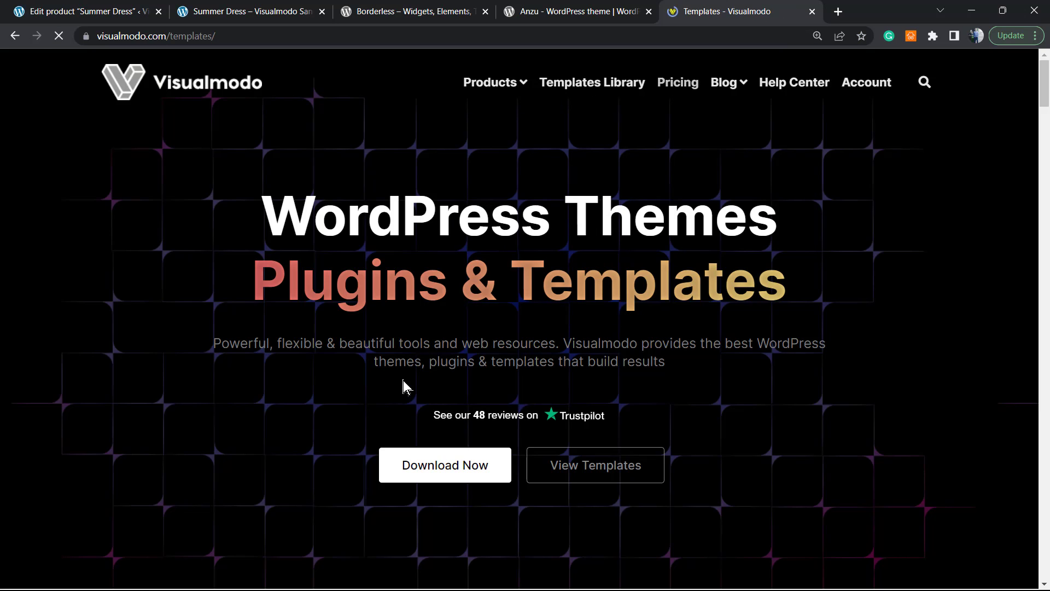
scroll(400, 375, "down", 10)
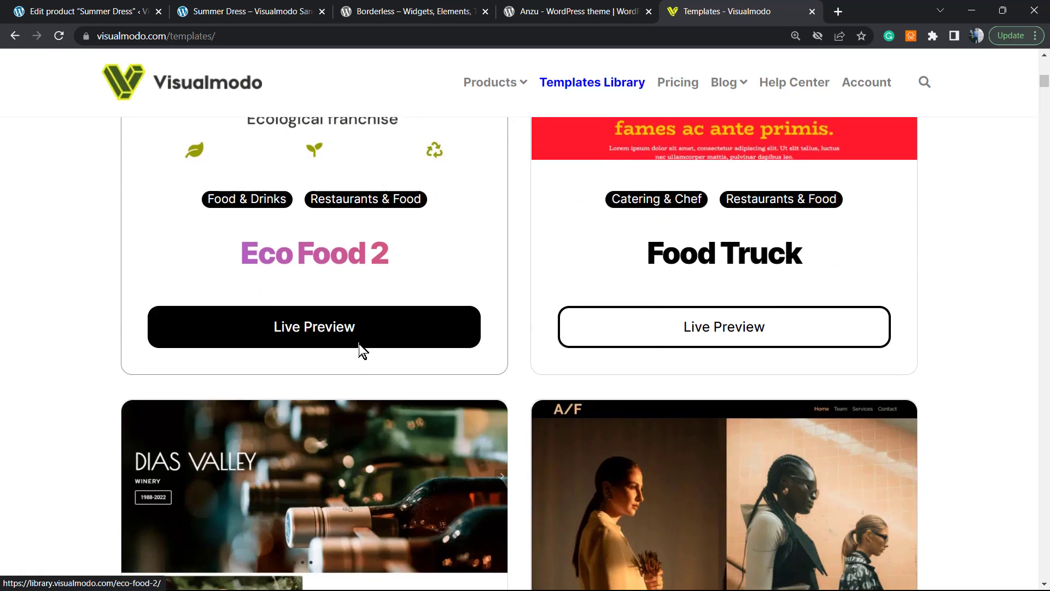
scroll(359, 344, "down", 15)
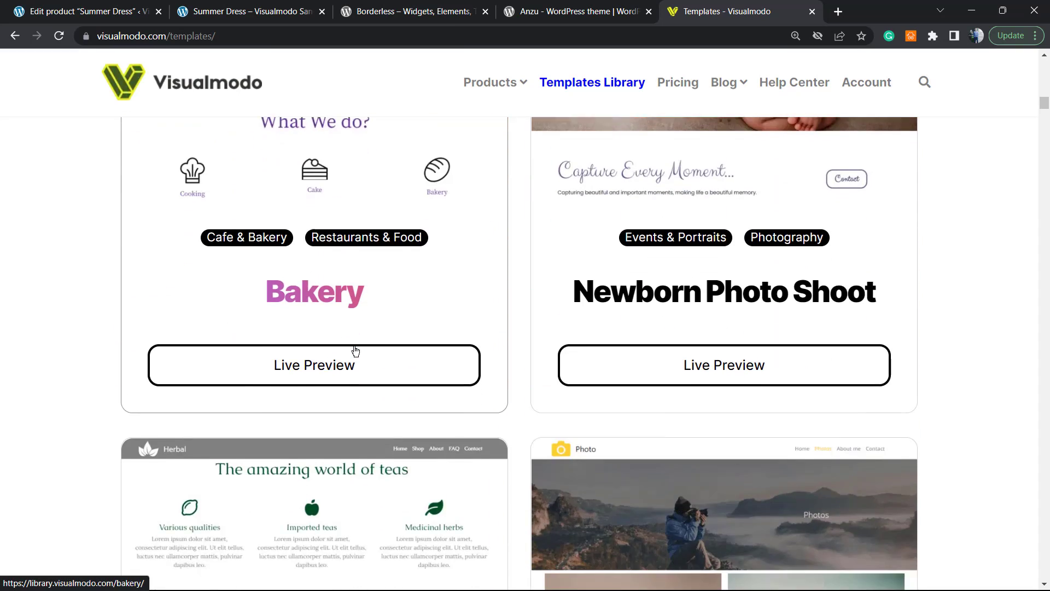
scroll(356, 351, "down", 18)
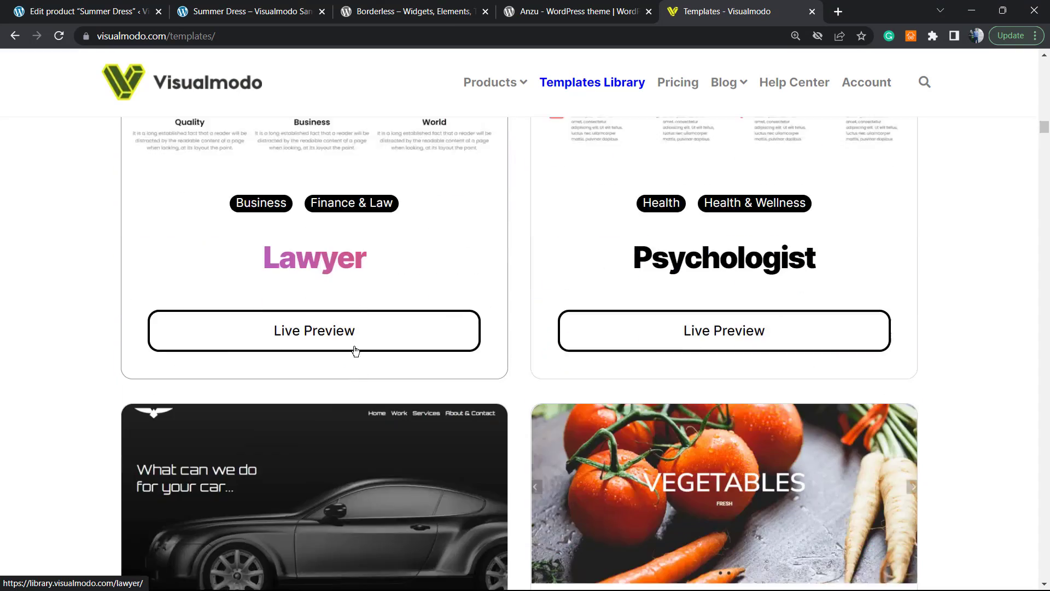
scroll(355, 350, "down", 18)
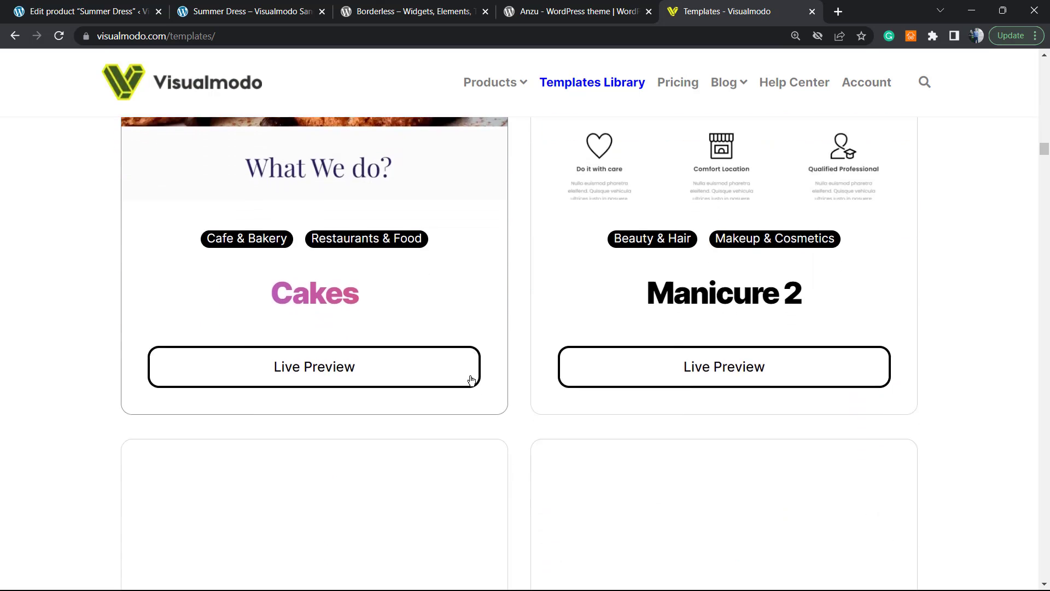
scroll(472, 378, "down", 18)
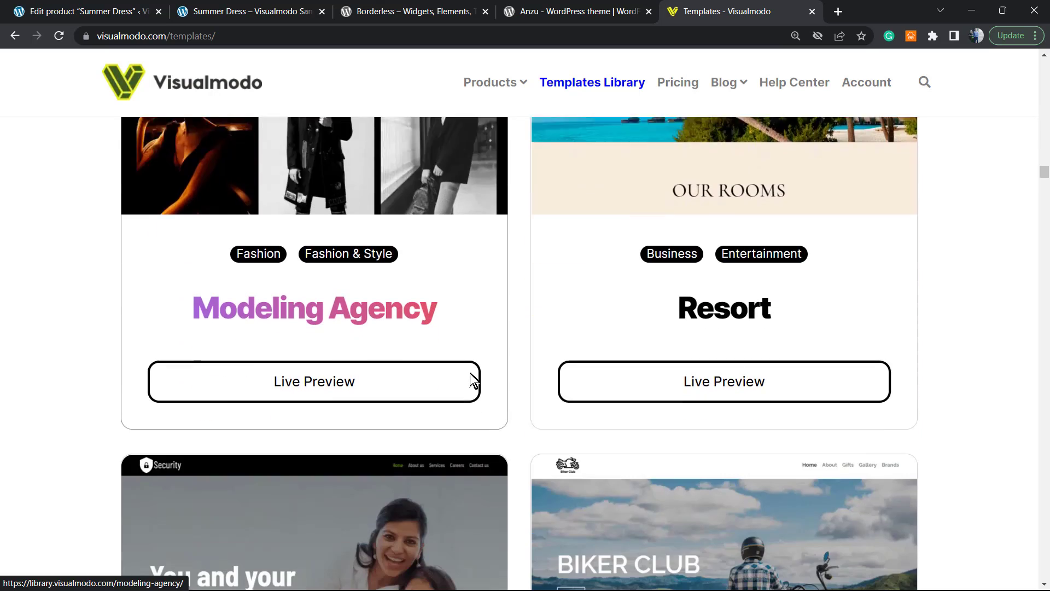
scroll(470, 373, "down", 11)
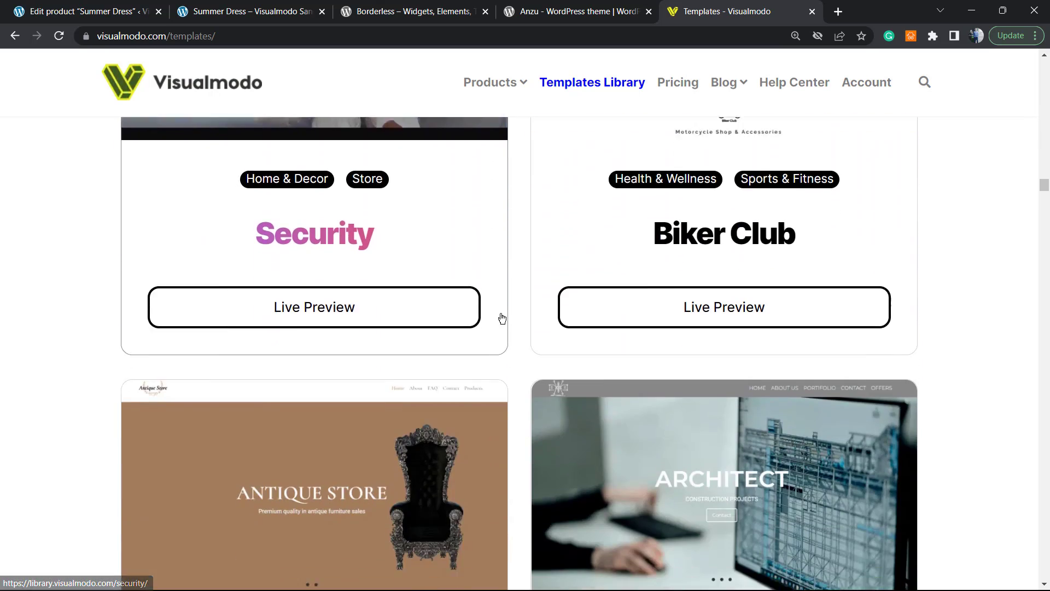